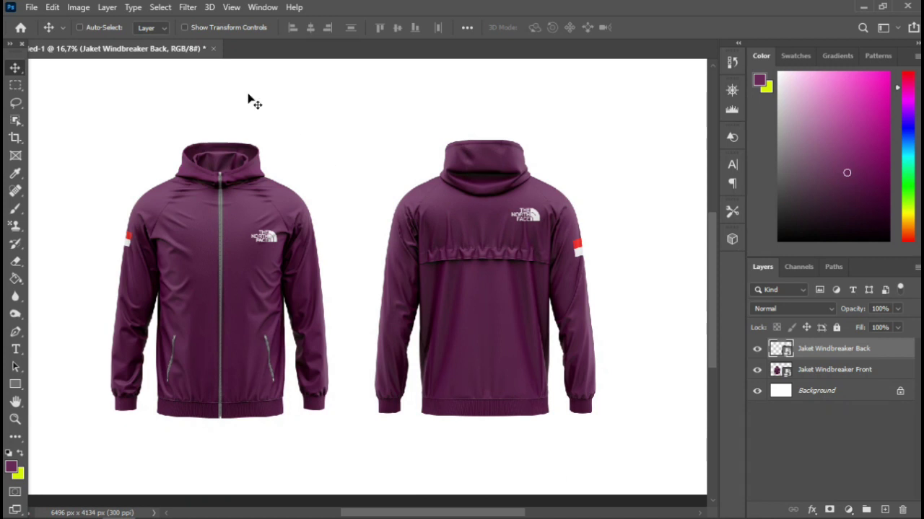
Step: Open the 89979-windbreaker-hood-cuffs-front PSD mockup from the 98. Windbracker Terbaru folder
click(32, 7)
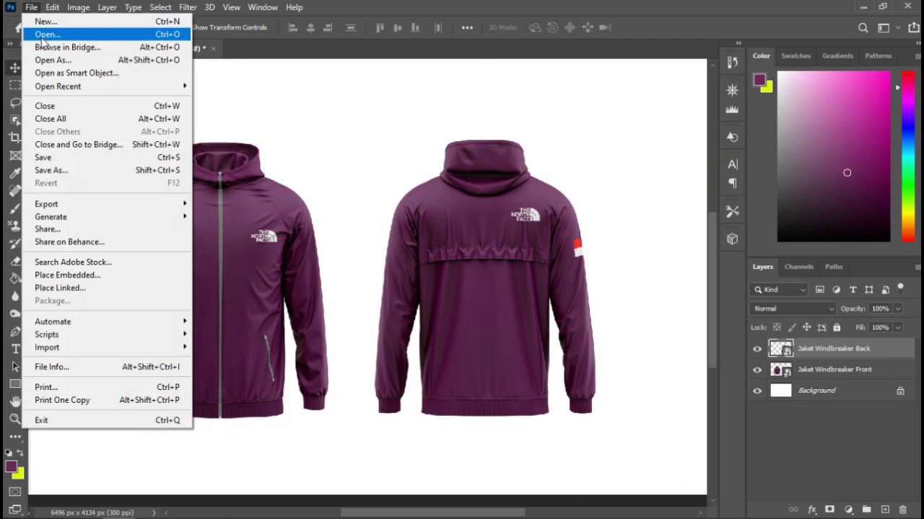
click(58, 33)
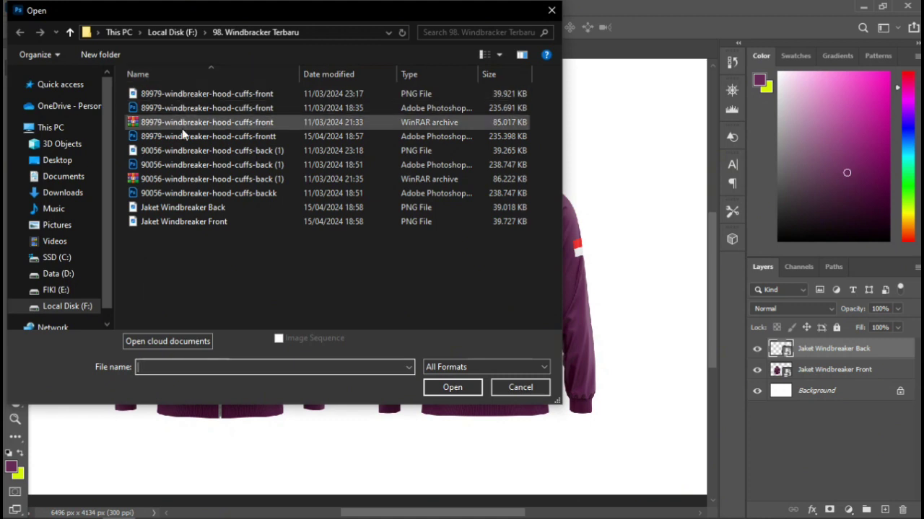
click(206, 108)
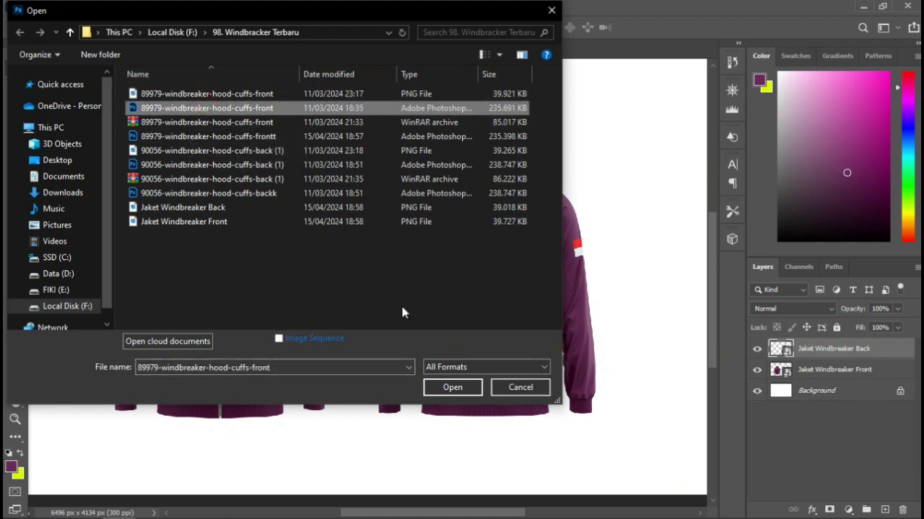
click(444, 388)
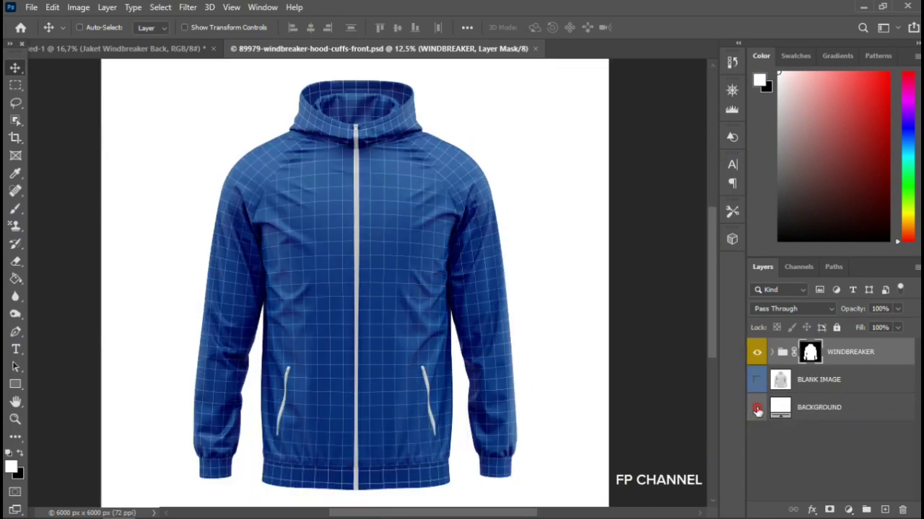
Step: Hide the BACKGROUND layer, expand the WINDBREAKER group and select the FULL COLOR layer
click(757, 409)
click(771, 352)
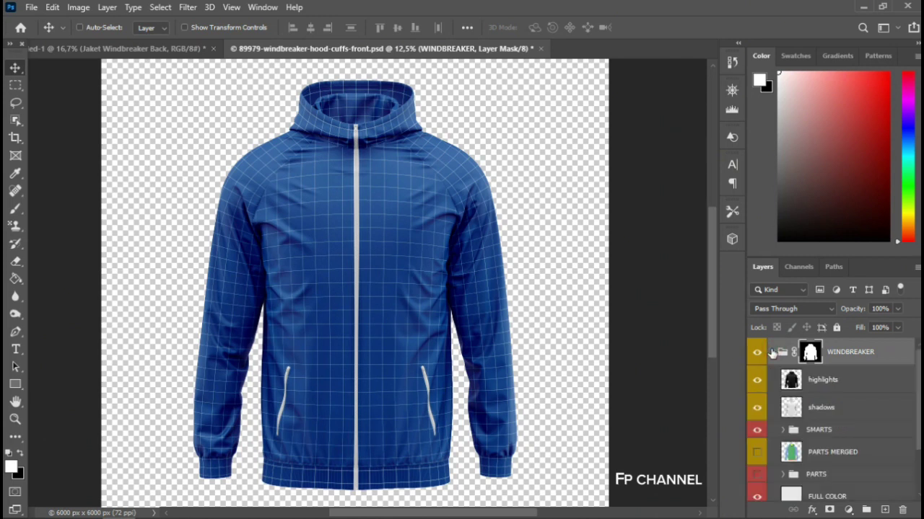
scroll(830, 418, down, 3)
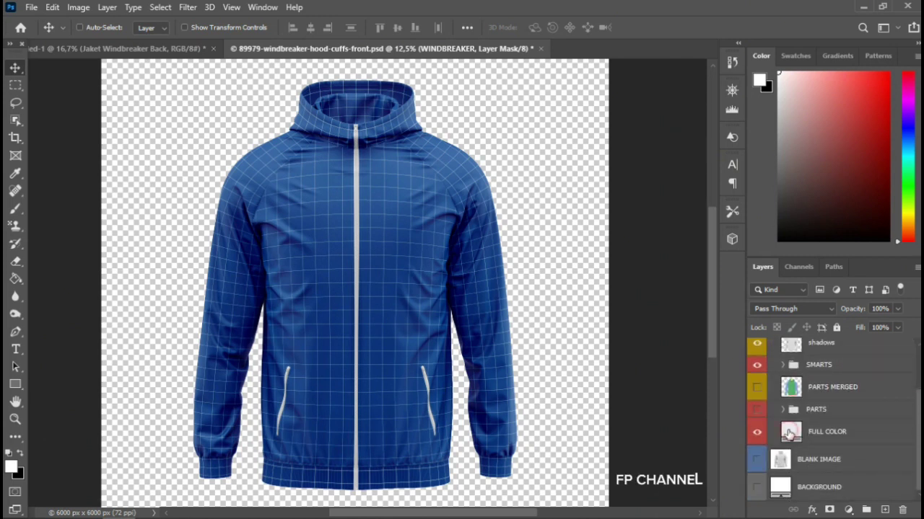
click(790, 432)
Step: Set the FULL COLOR fill to purple #672756, then hide that layer
double_click(789, 432)
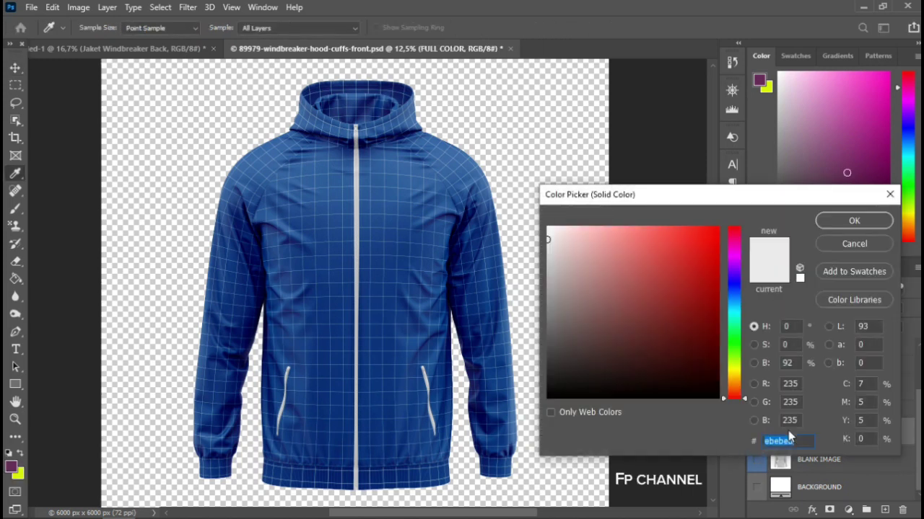
text(672756)
click(834, 221)
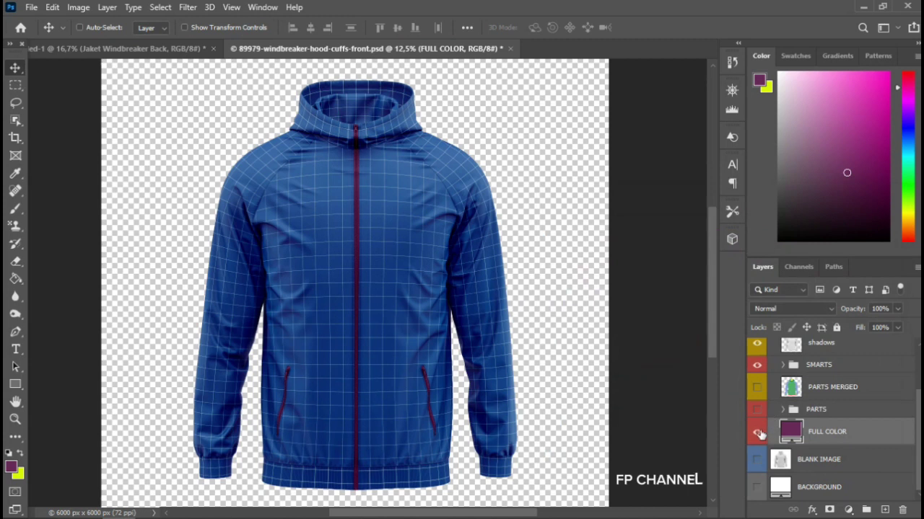
click(757, 432)
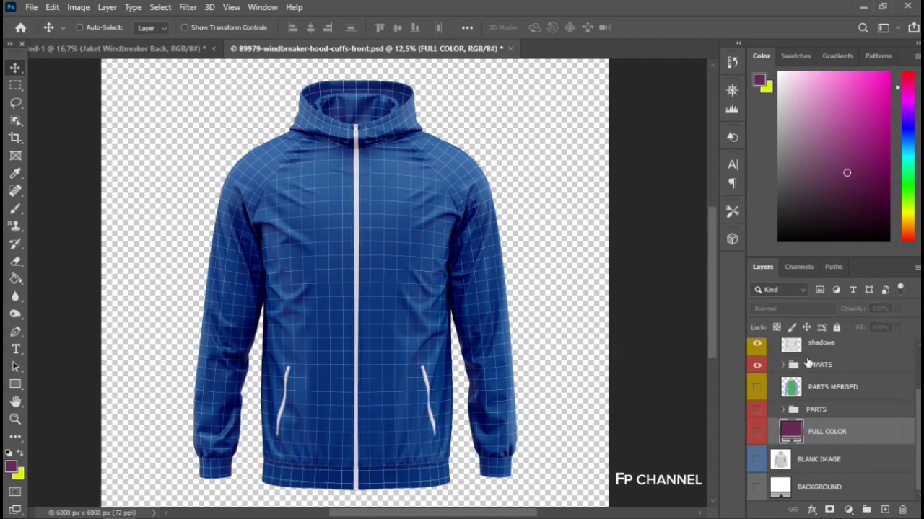
scroll(918, 417, up, 3)
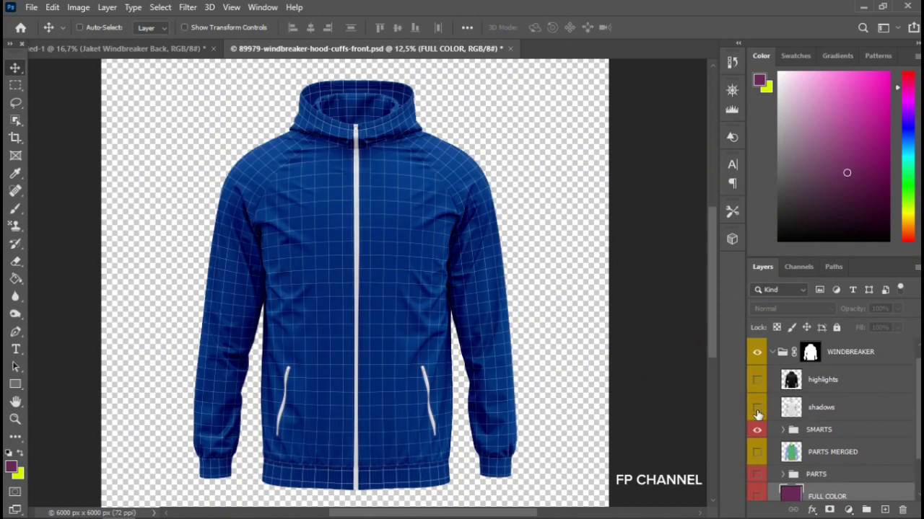
Step: Hide the highlights and shadows layers and expand the SMARTS group
click(756, 408)
click(757, 409)
click(757, 410)
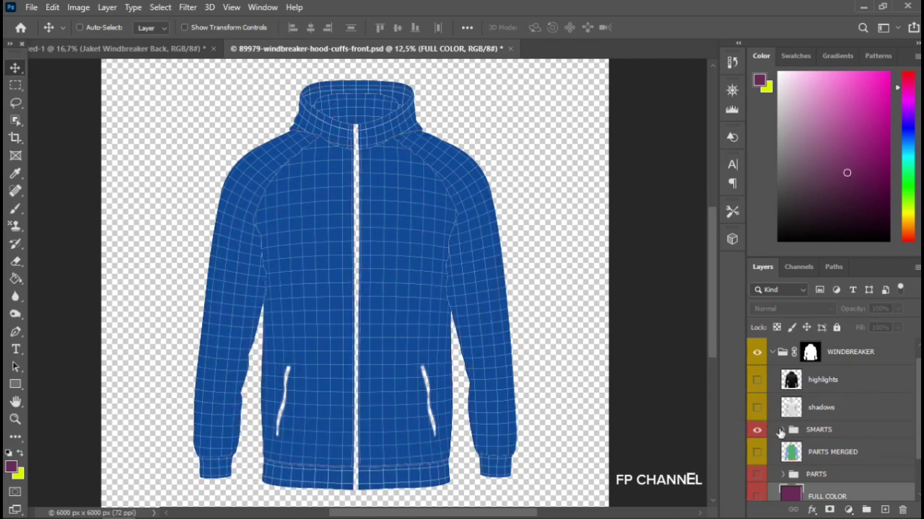
click(782, 430)
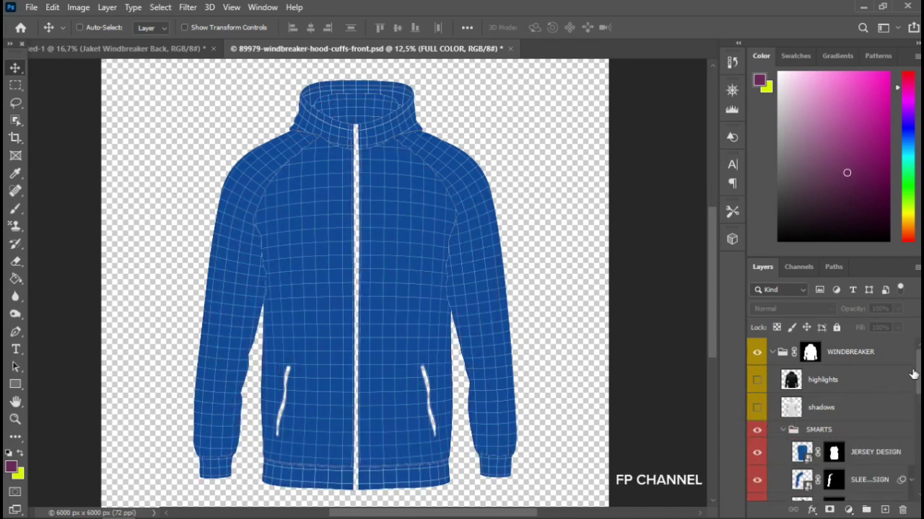
scroll(919, 368, down, 3)
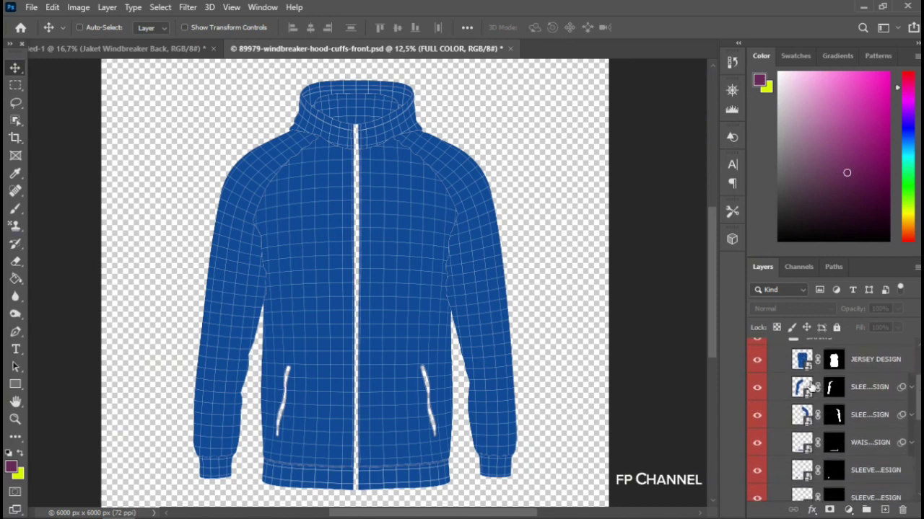
Step: Hide the sleeve, waistband and cuff design layers
click(758, 390)
click(757, 415)
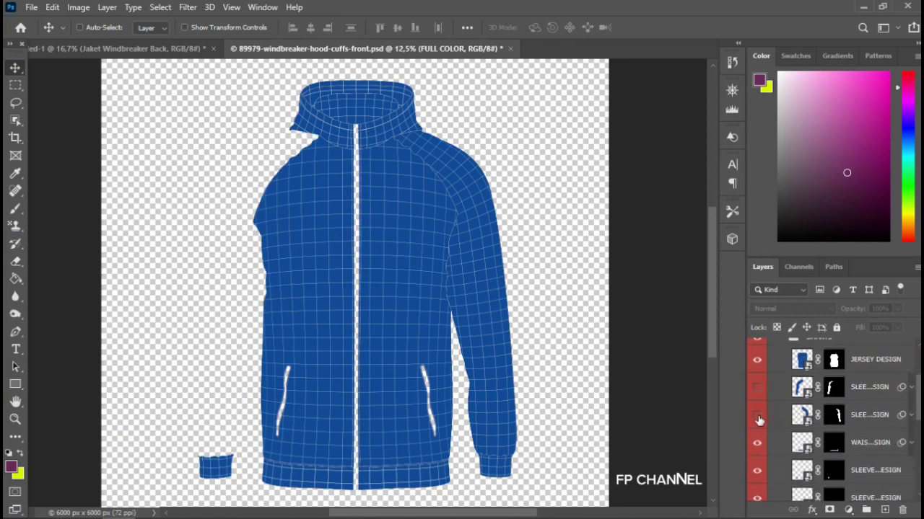
click(757, 470)
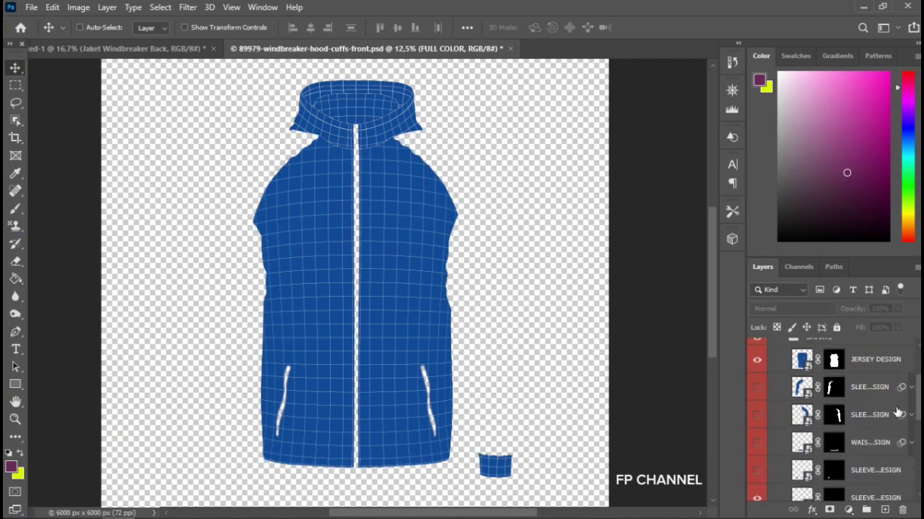
drag(919, 399, 920, 411)
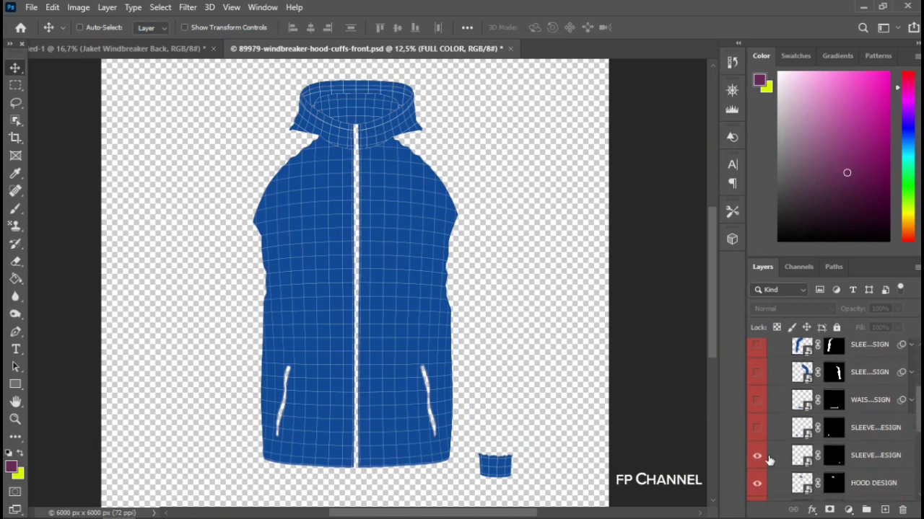
click(758, 484)
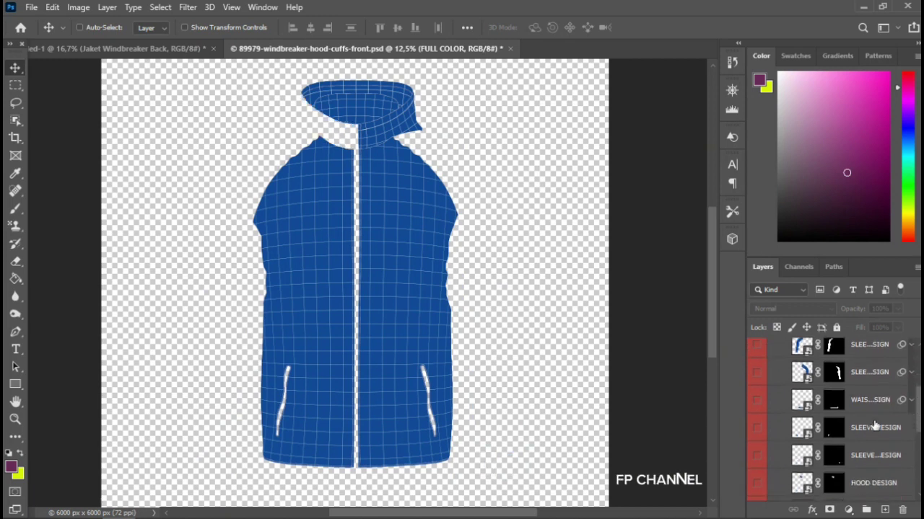
Step: Hide the hood design layers and select the JERSEY DESIGN layer
scroll(815, 431, down, 3)
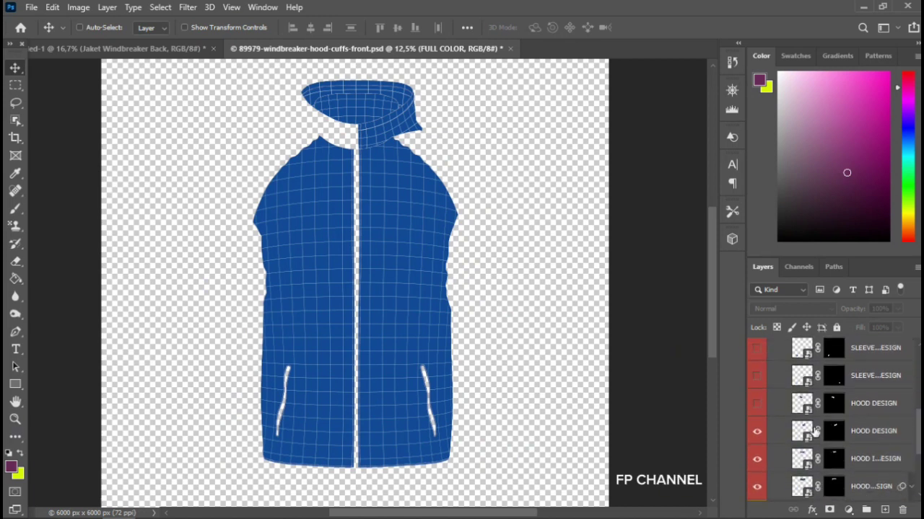
click(758, 432)
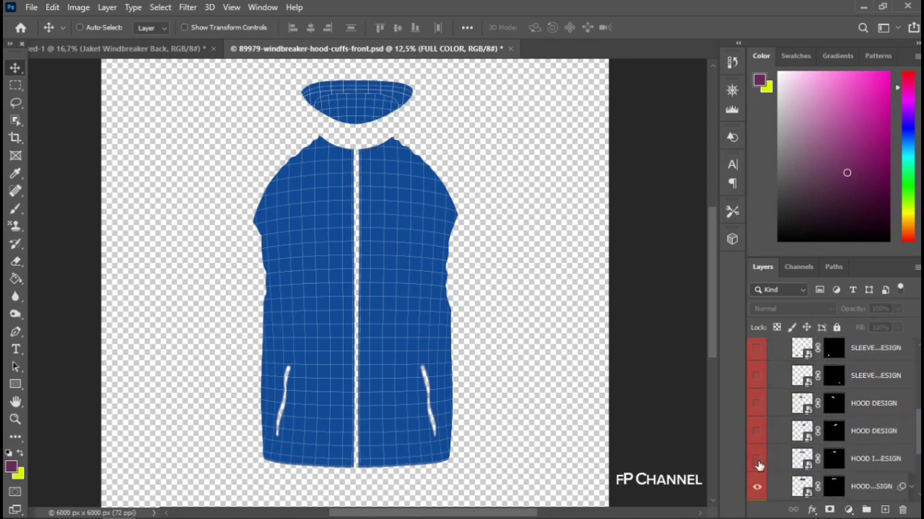
click(757, 487)
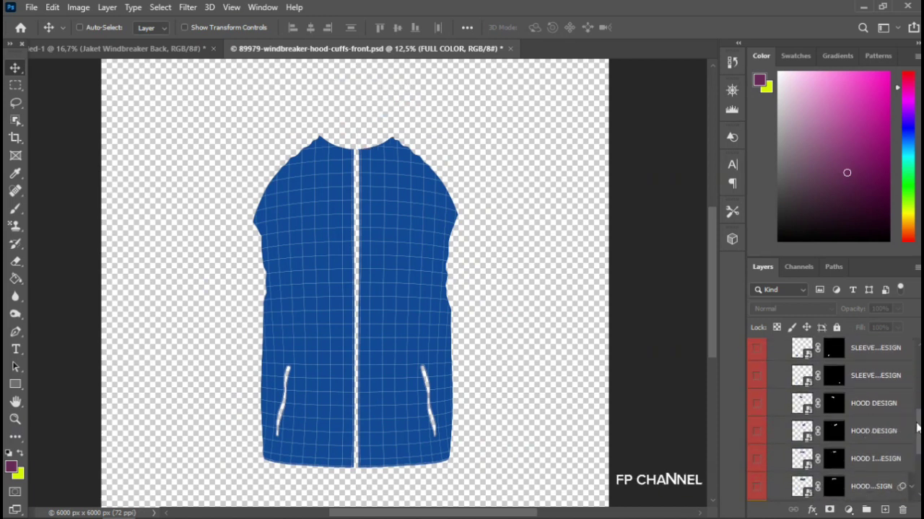
drag(917, 429, 917, 360)
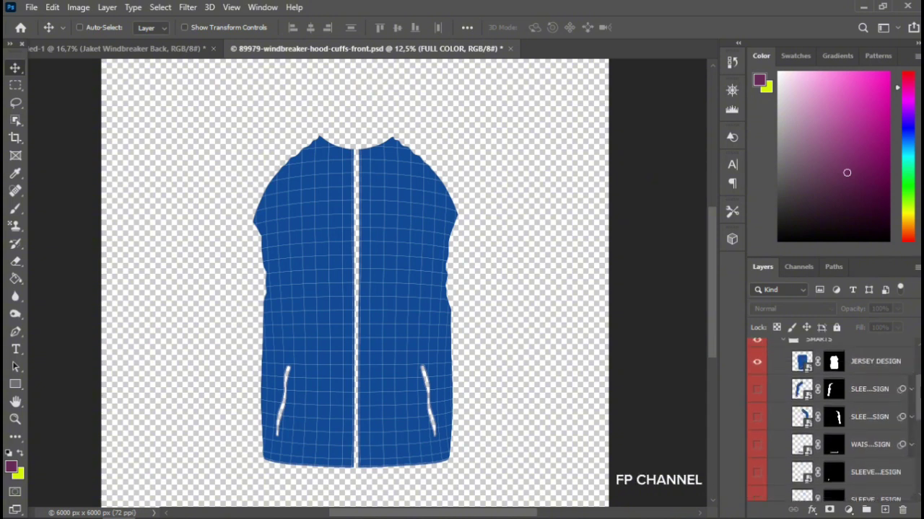
scroll(830, 418, up, 2)
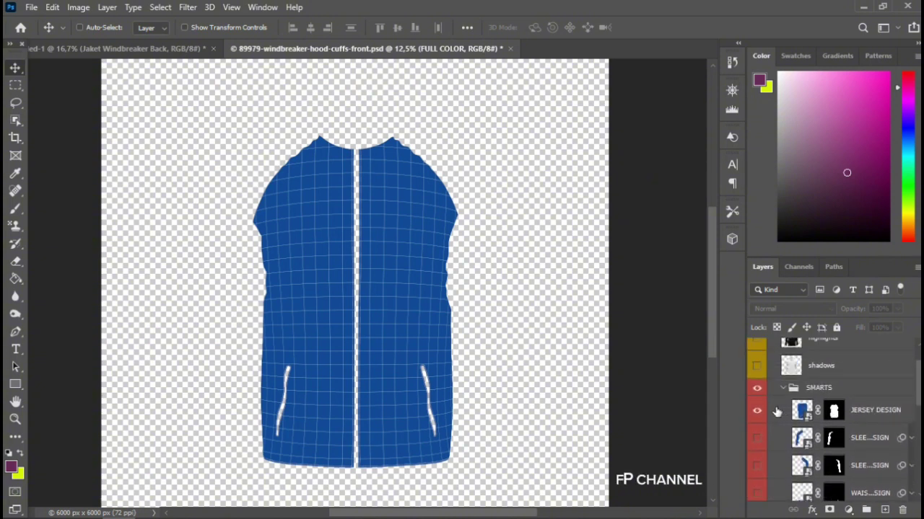
click(852, 411)
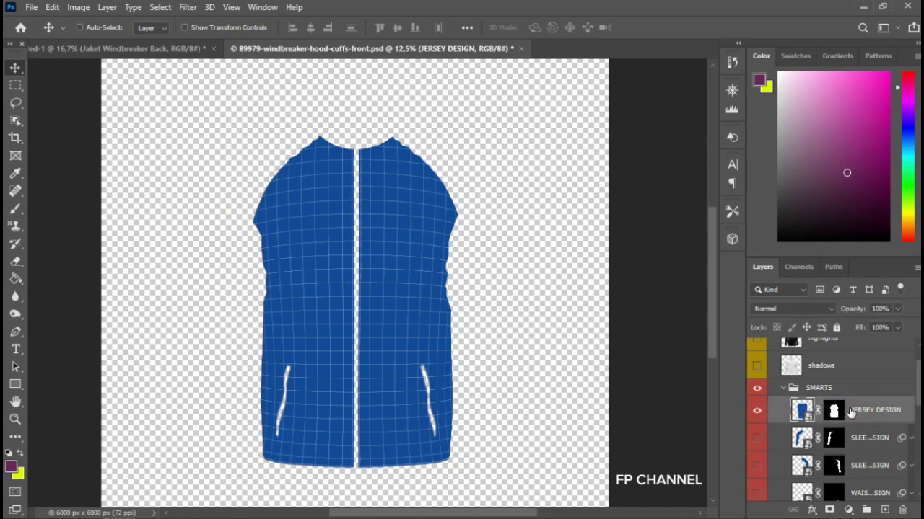
Step: In the JERSEY DESIGN smart object, give a copy of ADD YOUR DESIGN a purple Color Overlay, save and close
double_click(802, 411)
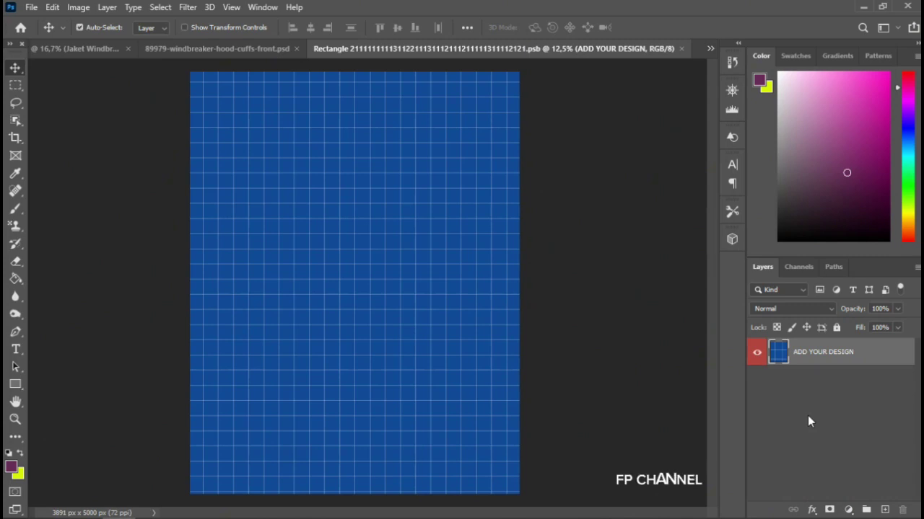
key(ctrl+j)
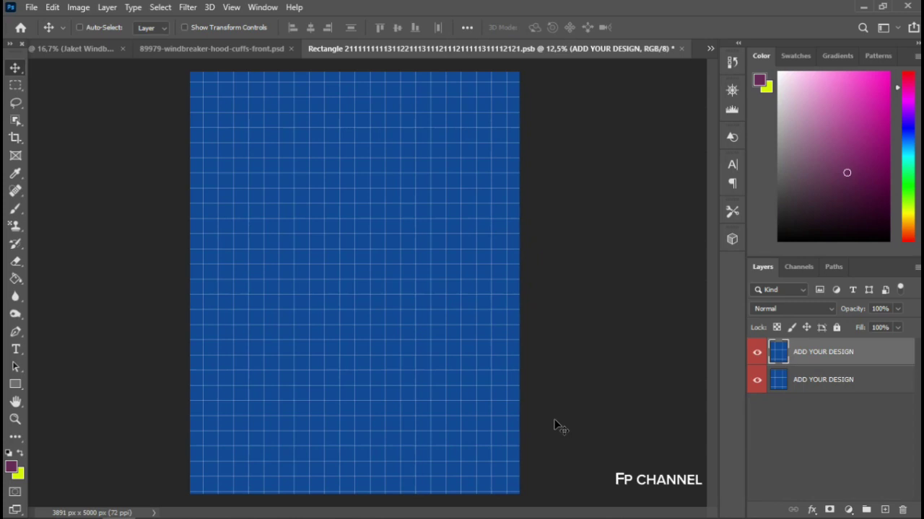
click(811, 510)
click(822, 456)
click(839, 161)
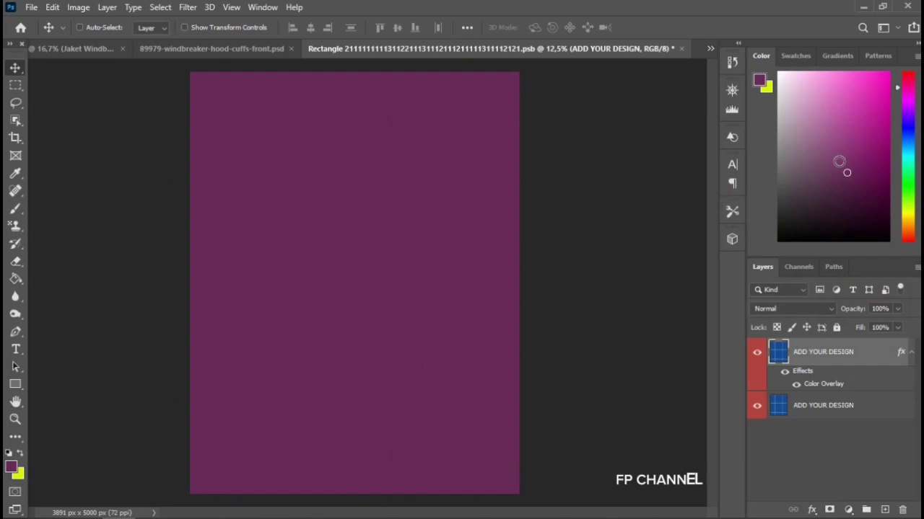
key(ctrl+s)
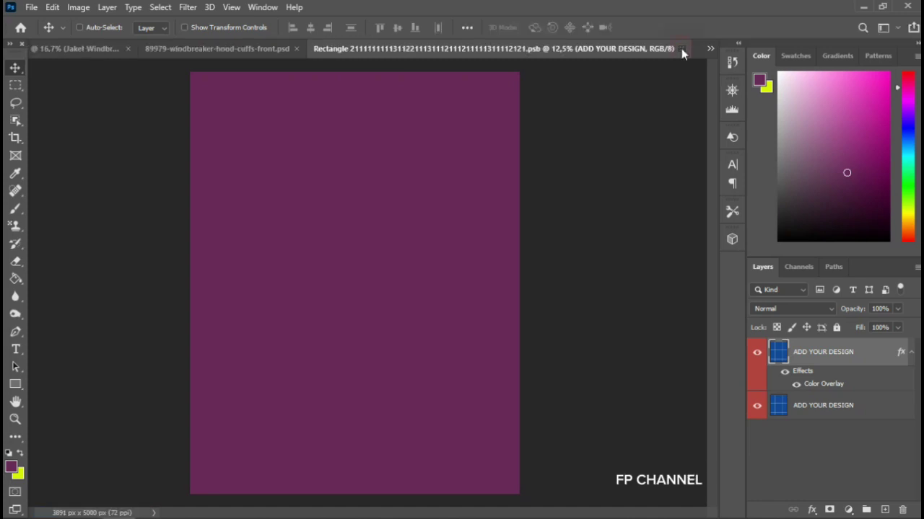
click(680, 49)
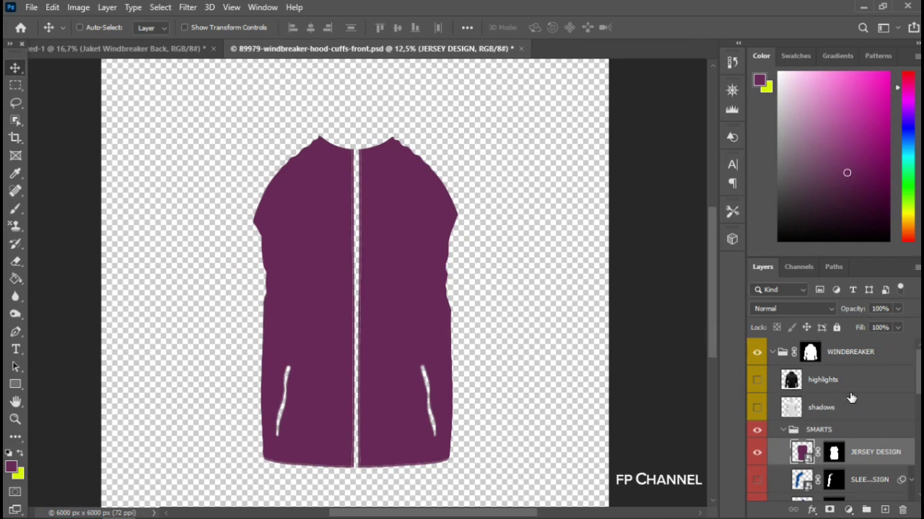
Step: Show the SLEEVE DESIGN layer and open its smart object contents
scroll(820, 405, down, 2)
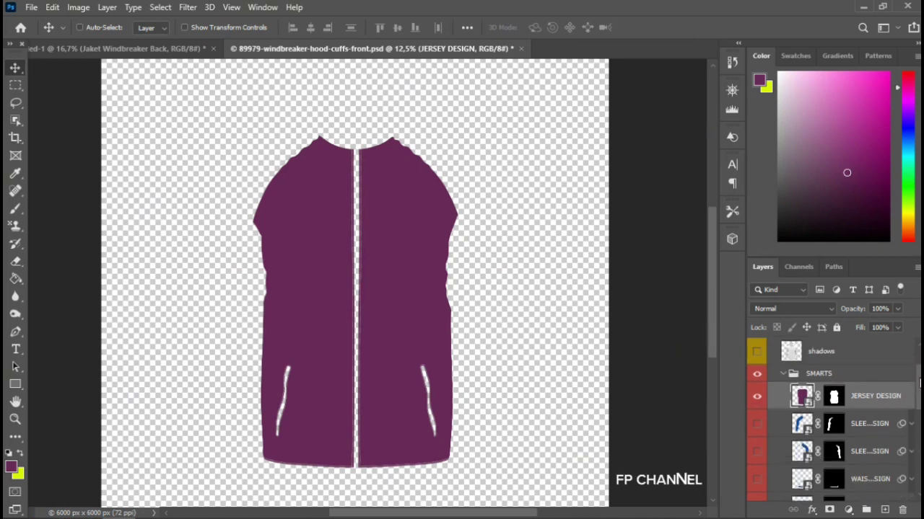
click(757, 424)
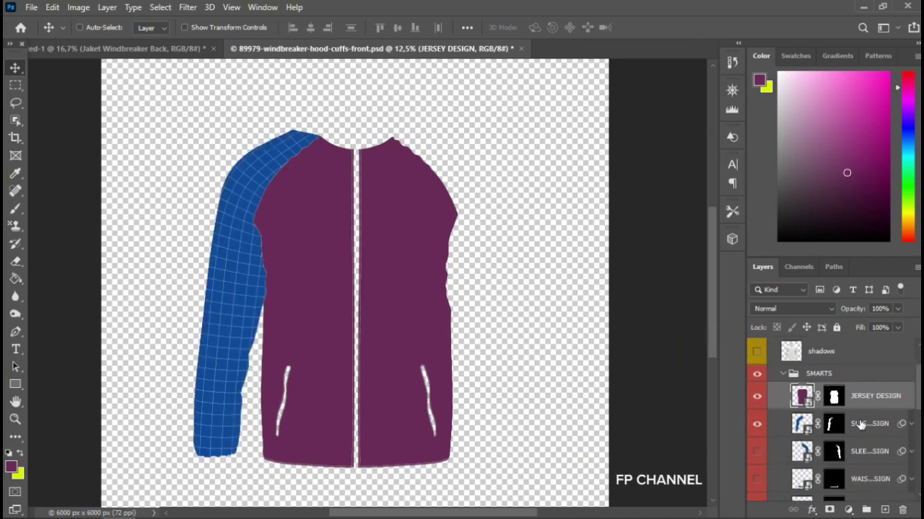
click(858, 426)
double_click(802, 424)
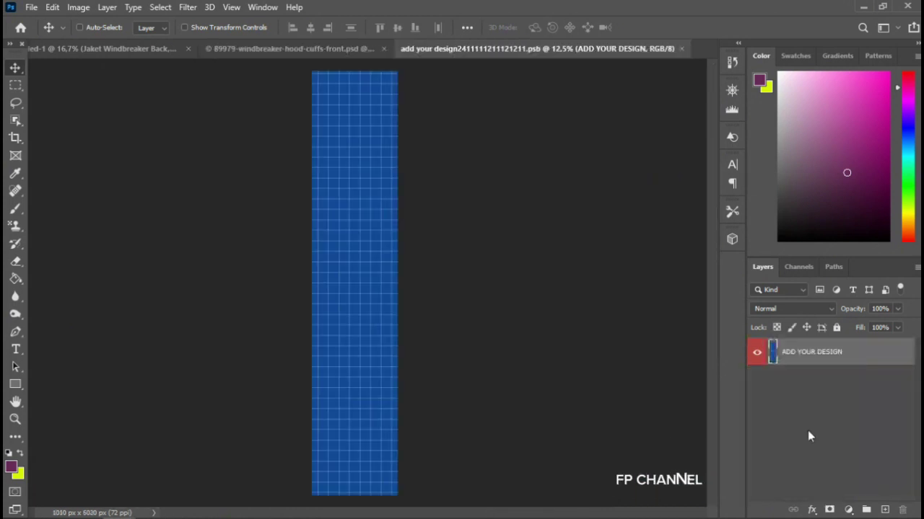
Step: Duplicate the ADD YOUR DESIGN layer and give the copy a purple Color Overlay
key(ctrl+j)
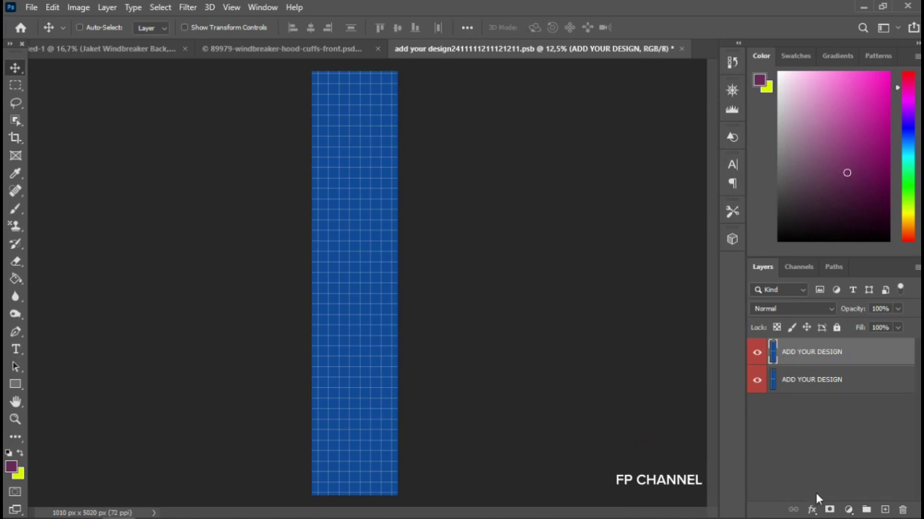
click(812, 510)
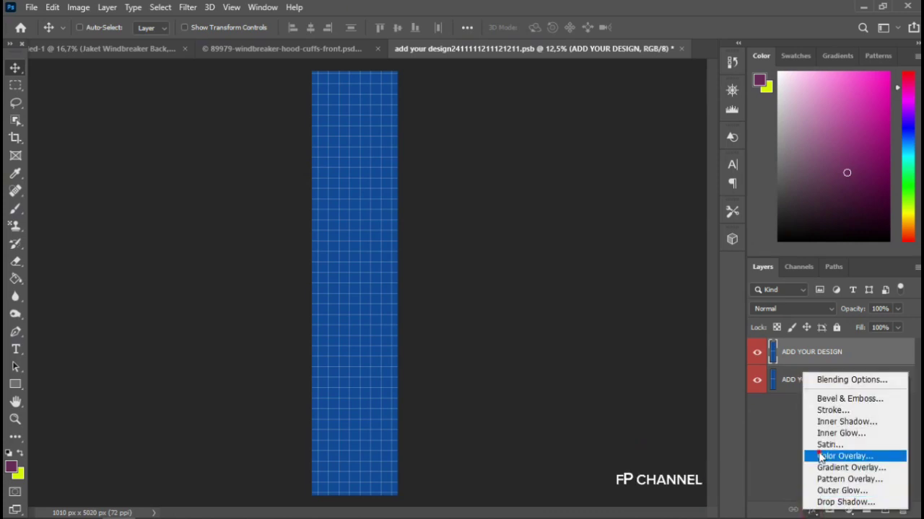
click(820, 455)
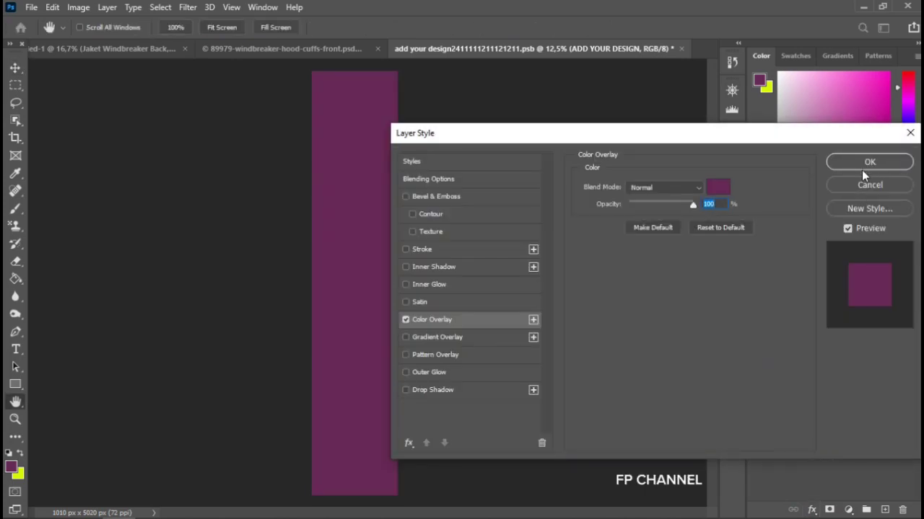
click(860, 160)
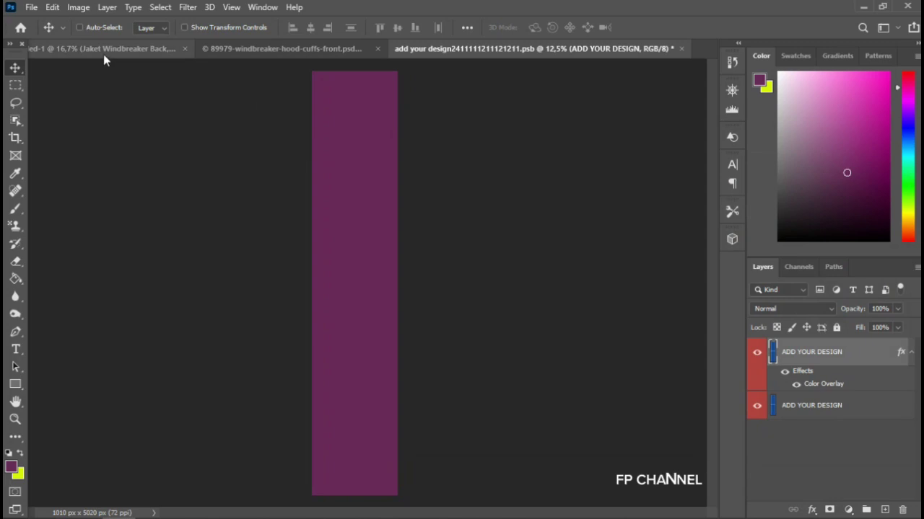
click(31, 7)
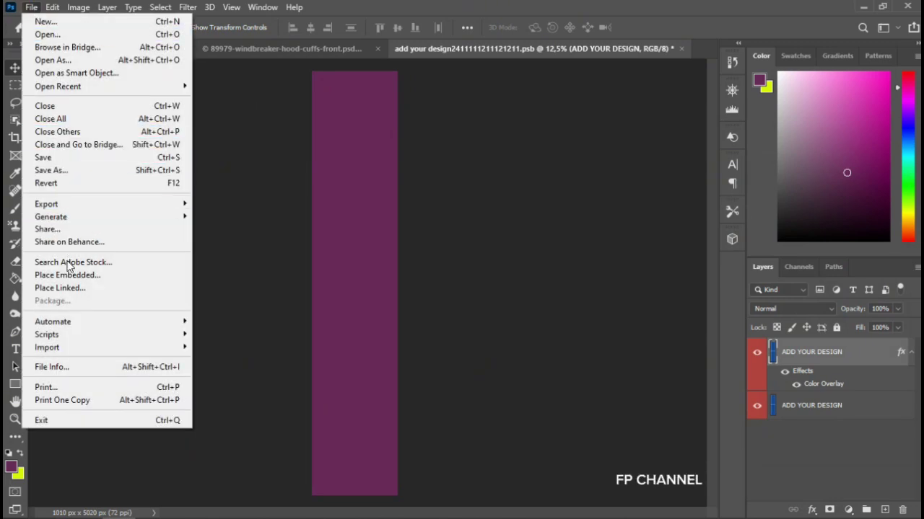
Step: Place the images (1) flag from F:\All Logo as an embedded layer in the sleeve design
click(62, 273)
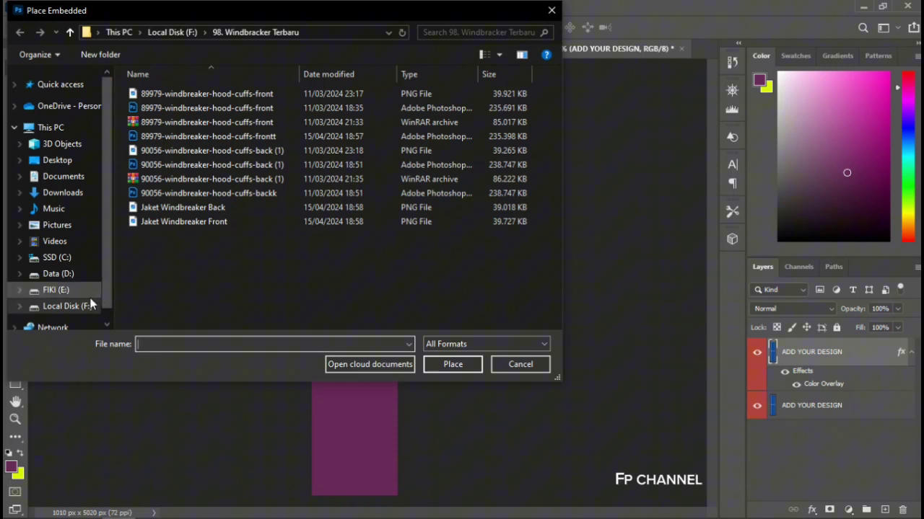
click(91, 306)
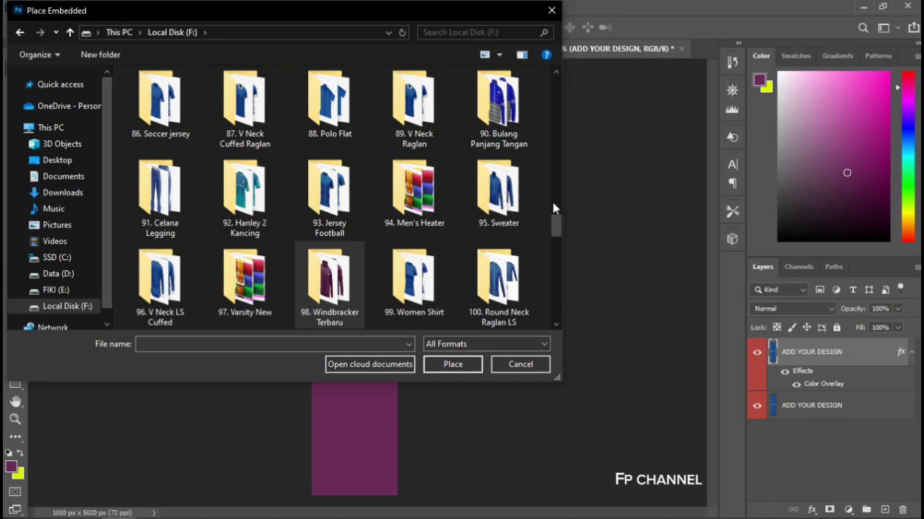
drag(557, 225, 560, 309)
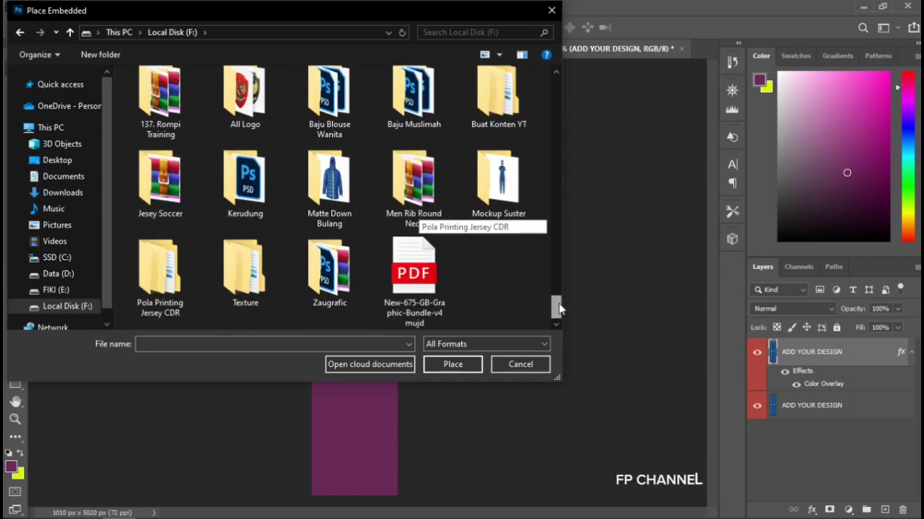
click(261, 121)
double_click(261, 122)
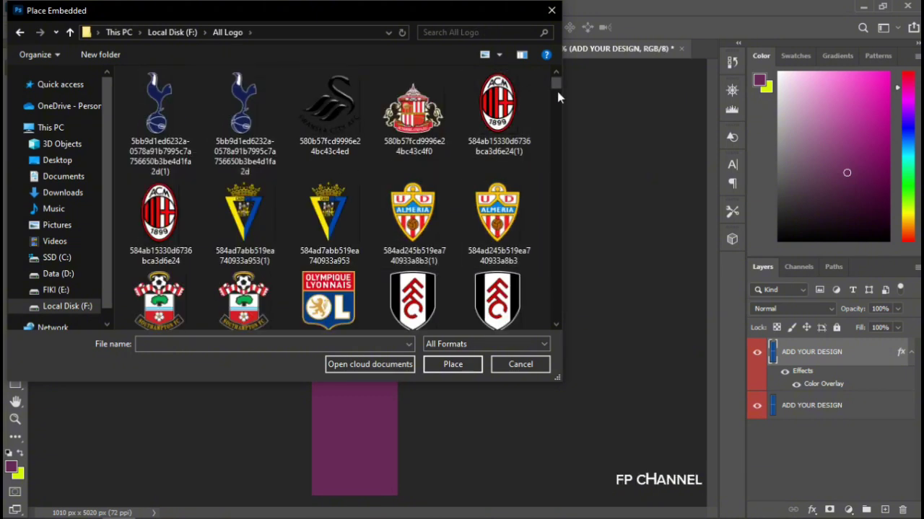
mouse_move(556, 99)
mouse_down()
mouse_move(566, 313)
mouse_move(565, 177)
mouse_up()
click(497, 249)
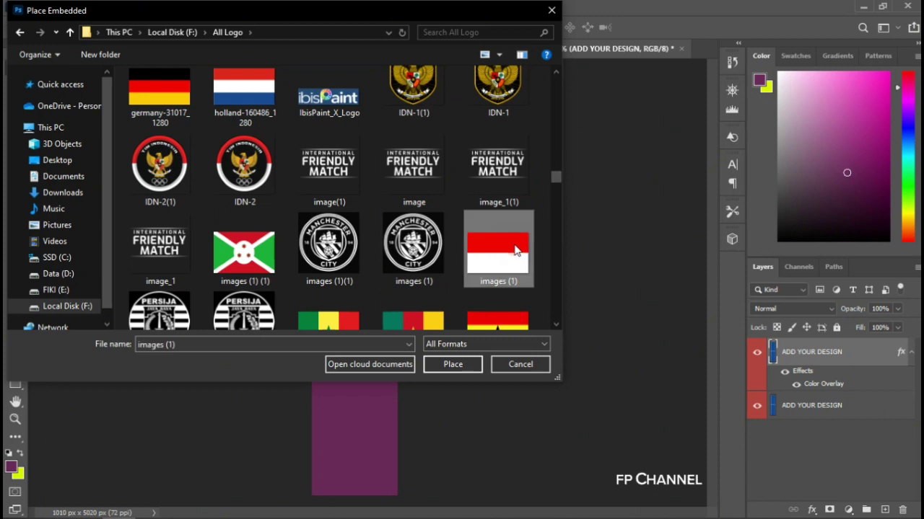
click(460, 365)
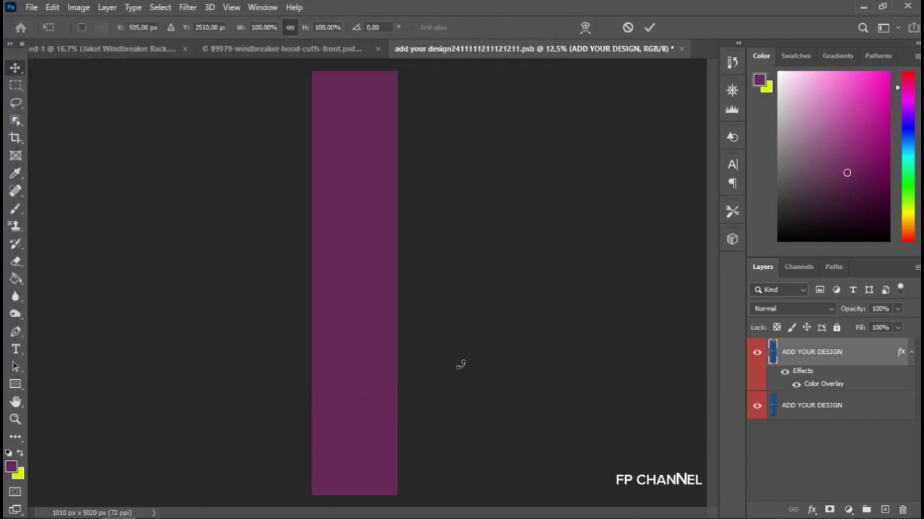
Step: Position the flag at about 70% scale against the strip's right edge, then save
drag(360, 283, 343, 287)
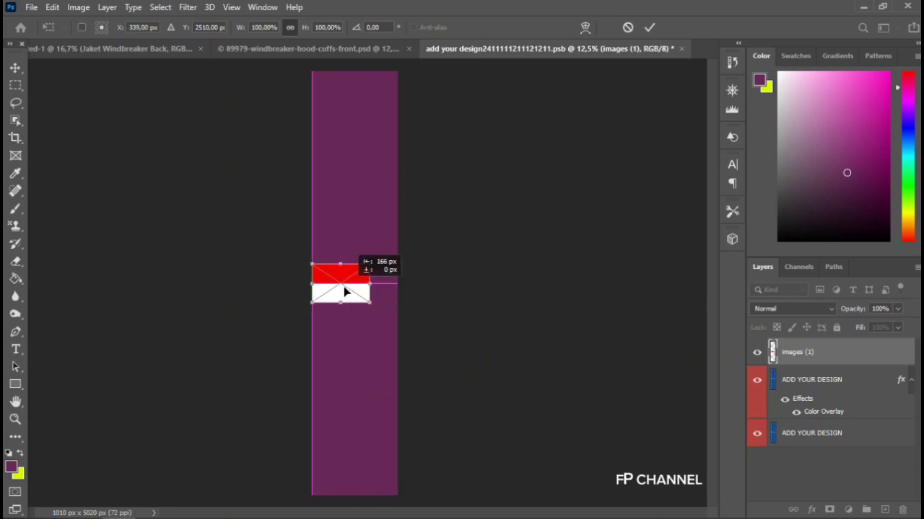
mouse_move(343, 287)
mouse_down()
mouse_move(387, 293)
mouse_move(375, 302)
mouse_move(380, 292)
mouse_up()
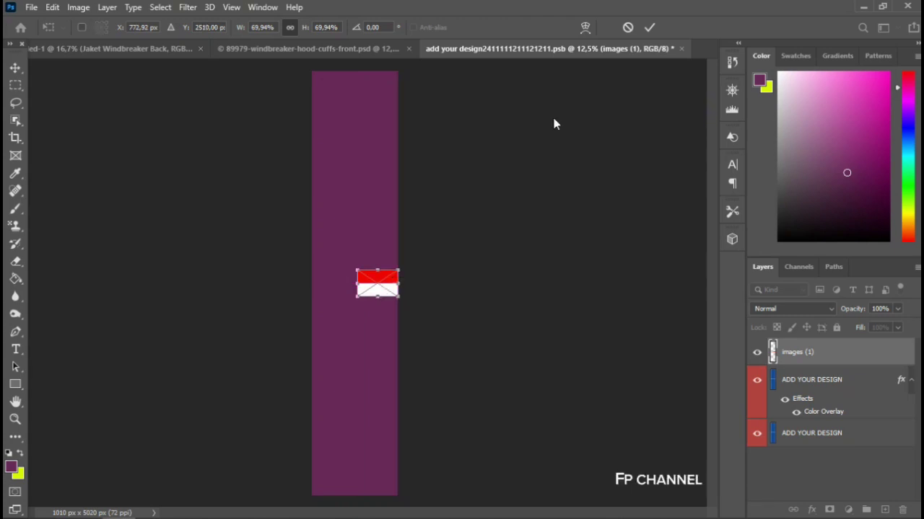
click(650, 27)
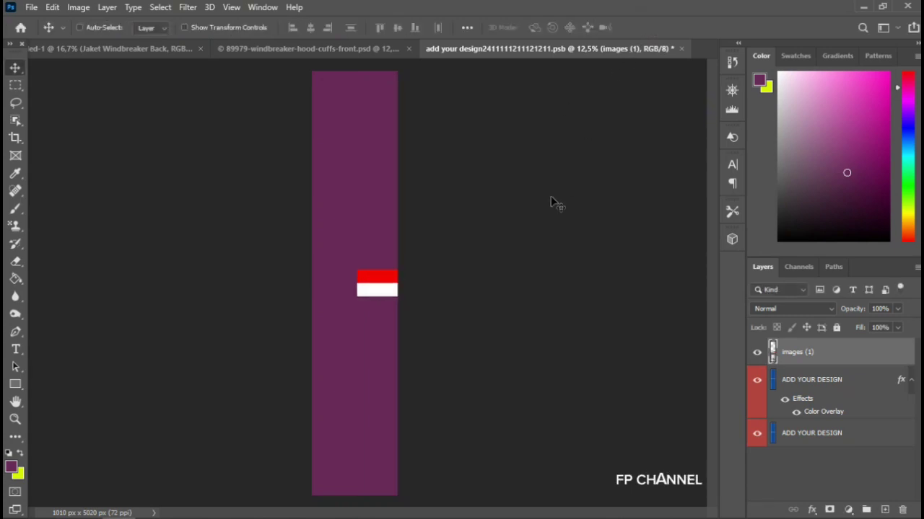
key(ctrl+s)
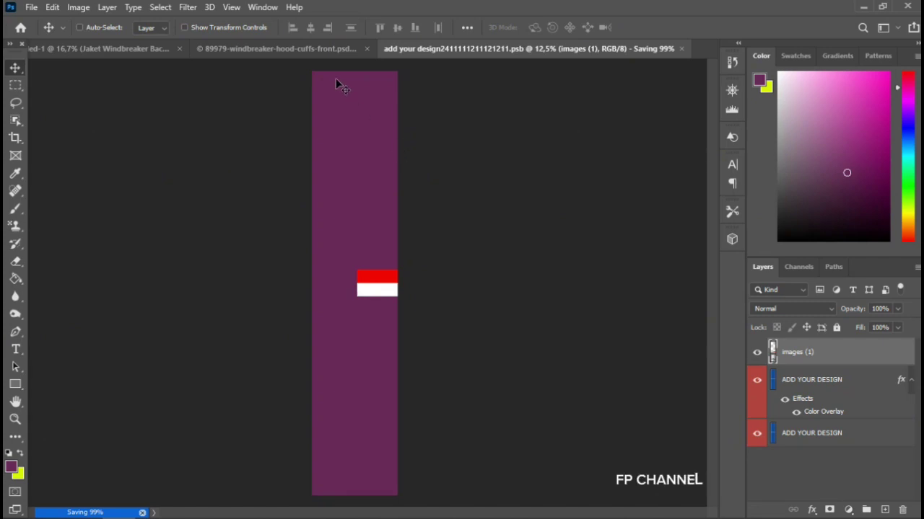
Step: Move the flag to the strip's left edge, scale it to about 61% and save
click(326, 48)
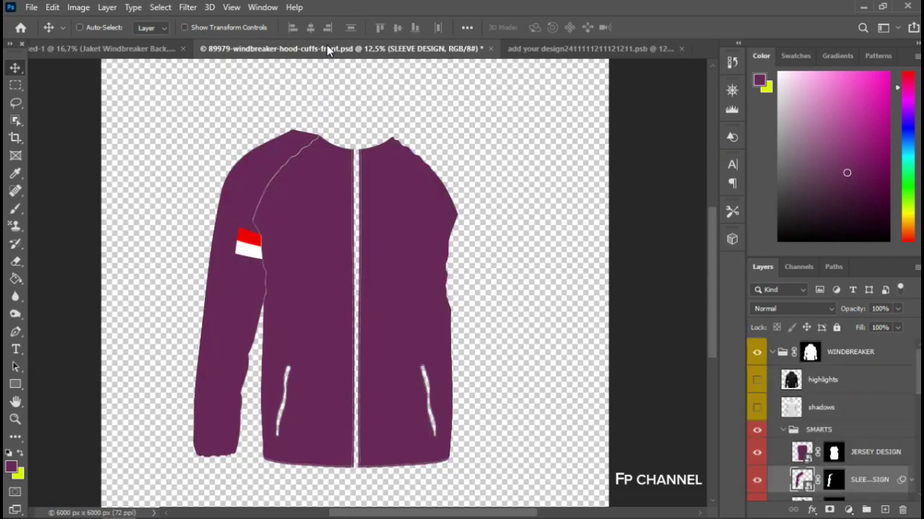
click(518, 47)
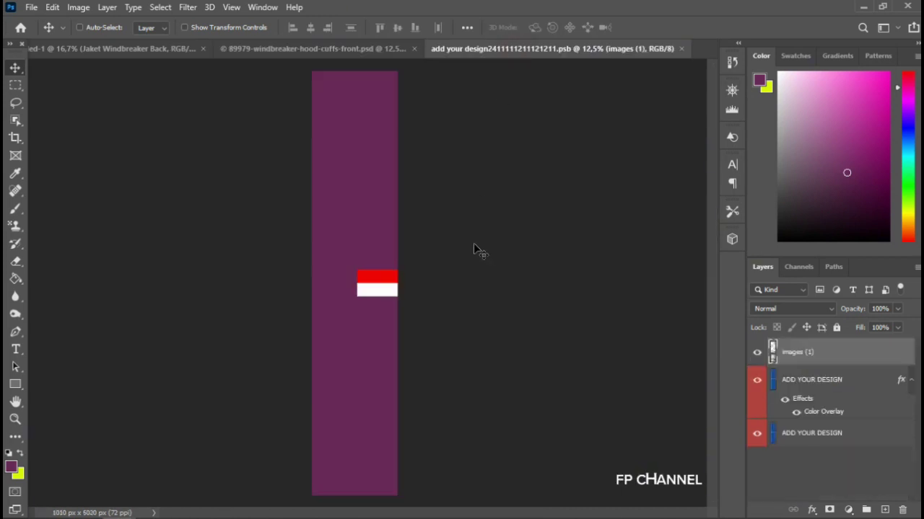
drag(369, 287, 321, 291)
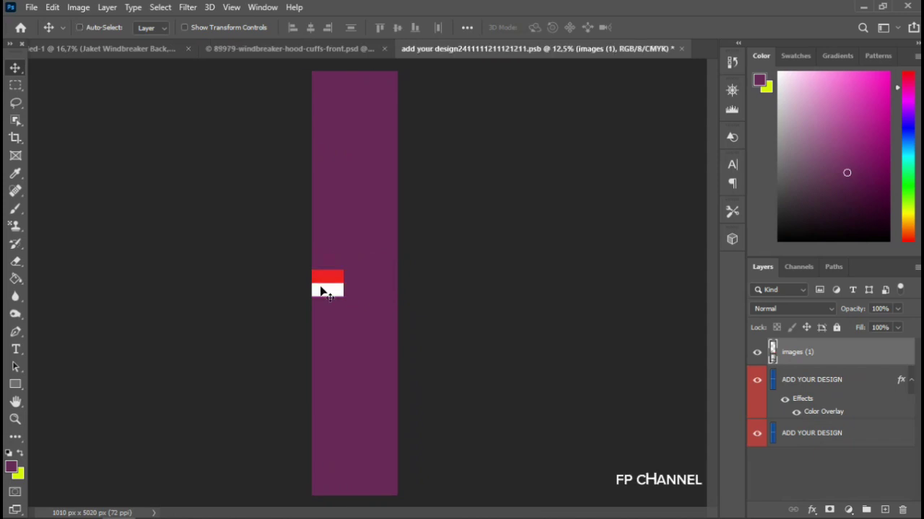
key(ctrl+t)
drag(322, 297, 324, 287)
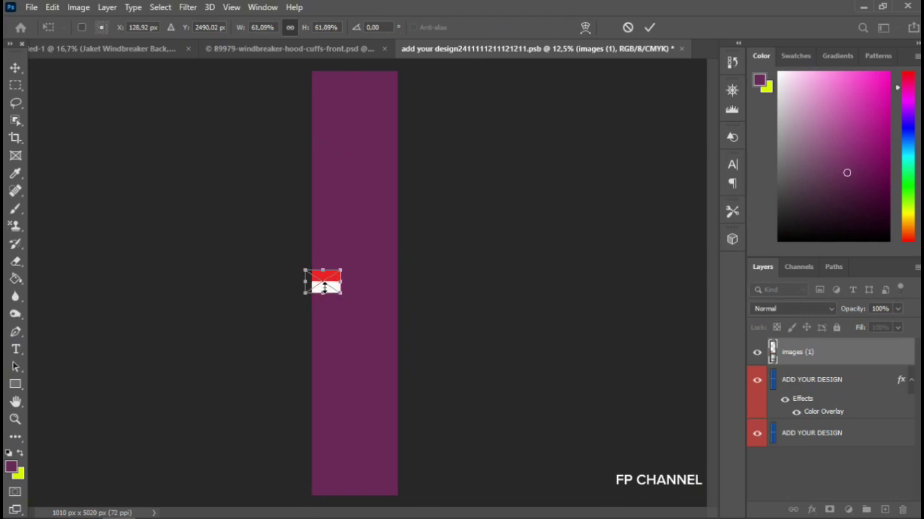
key(Return)
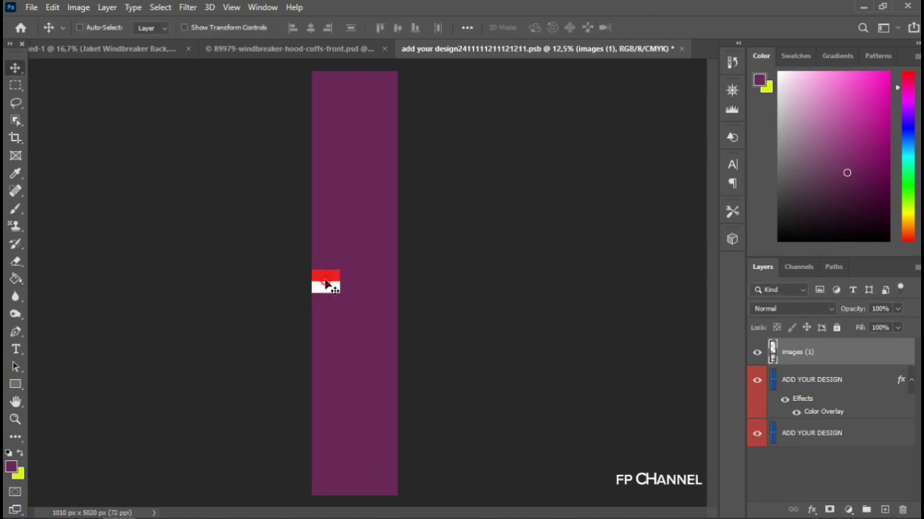
drag(326, 285, 326, 289)
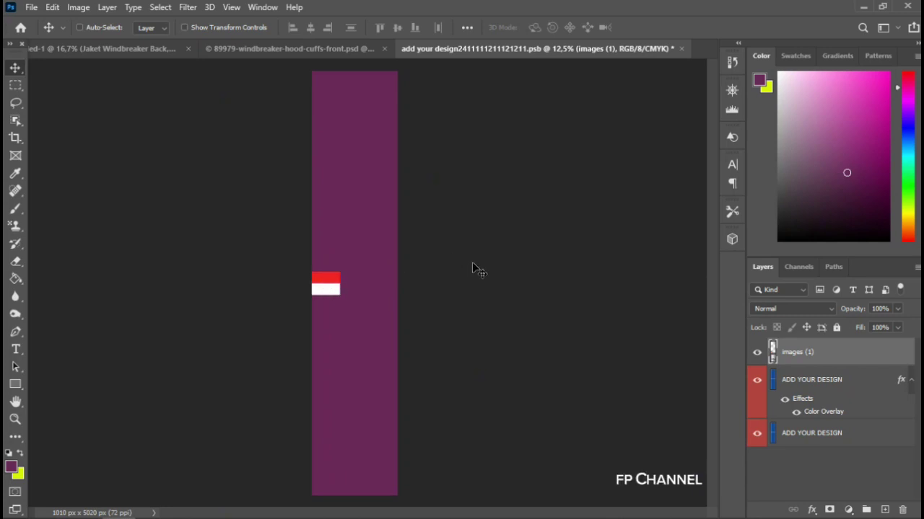
key(ctrl+s)
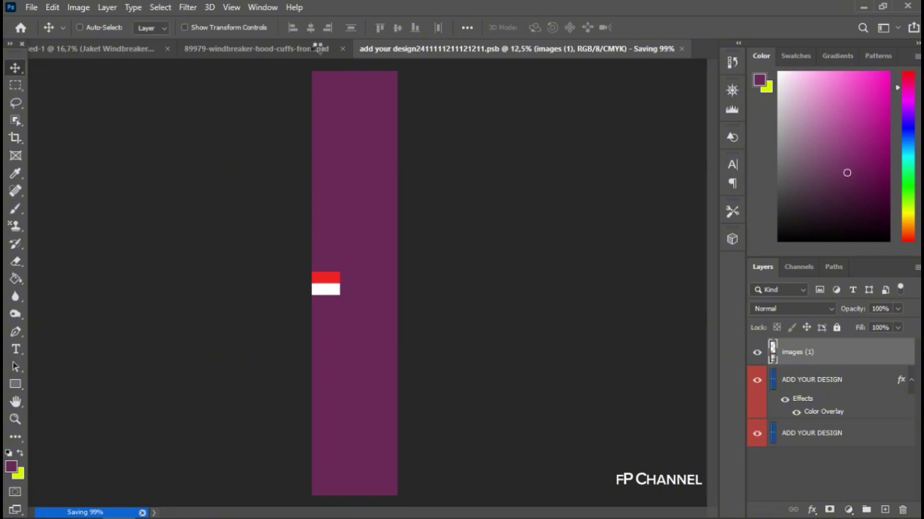
Step: After checking the jacket, nudge the flag slightly right and save again
click(317, 48)
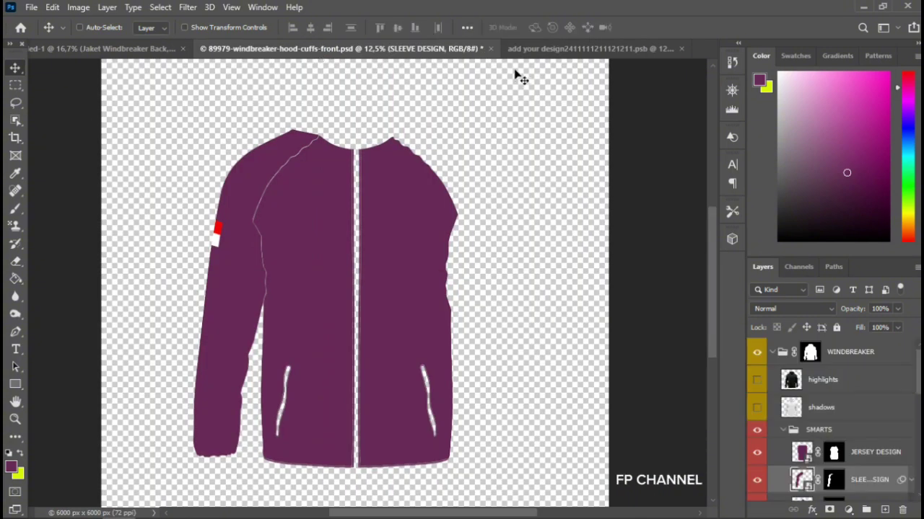
click(532, 49)
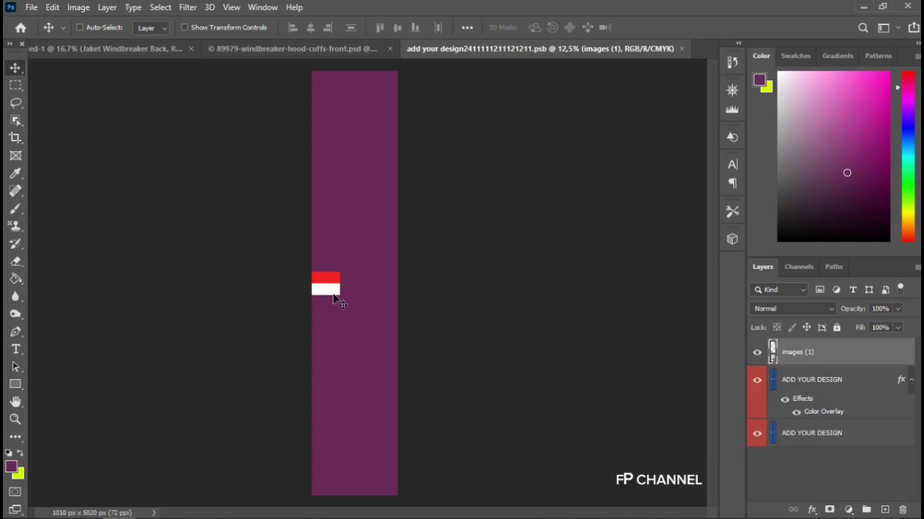
drag(331, 284, 335, 289)
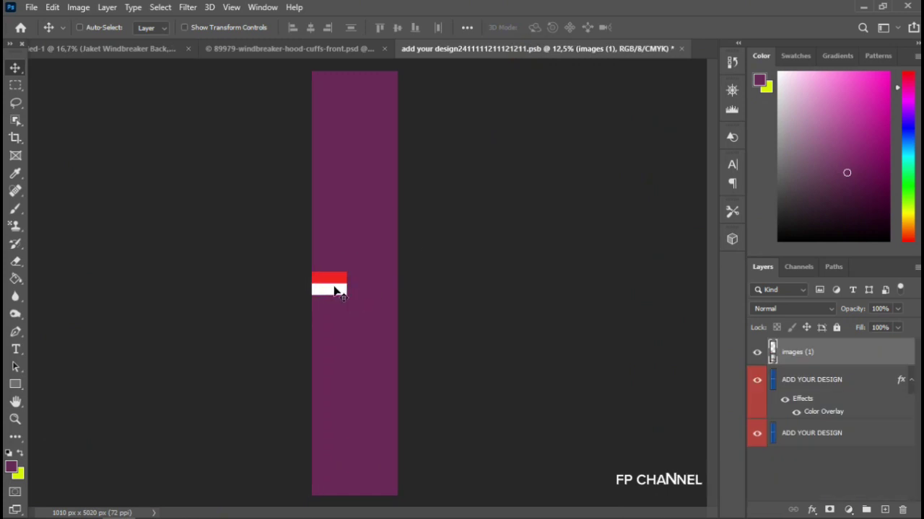
key(ctrl+s)
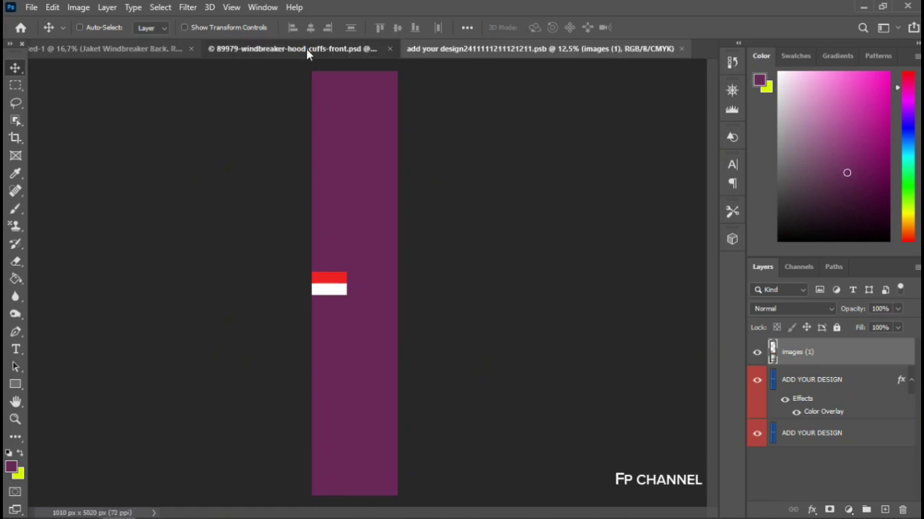
Step: Show the lower sleeve design layer and give it a purple Color Overlay at 100% opacity
click(306, 51)
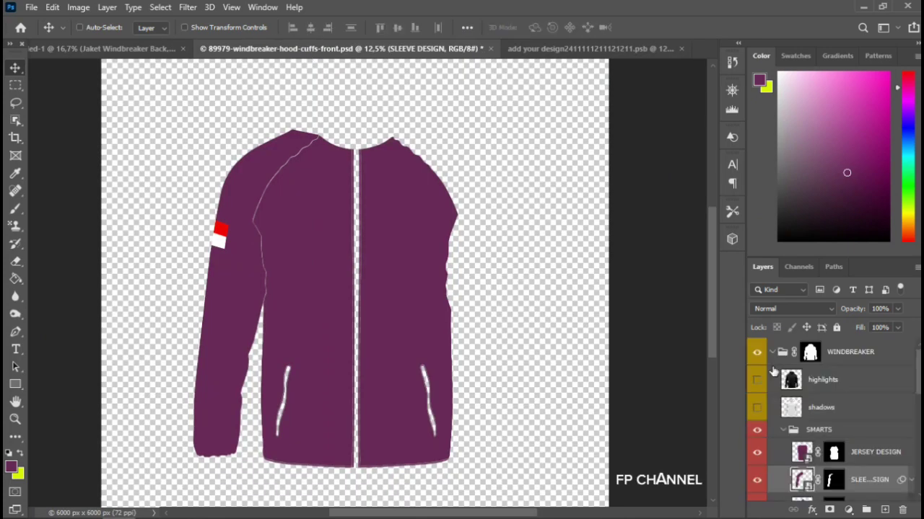
scroll(901, 411, down, 1)
scroll(902, 411, down, 2)
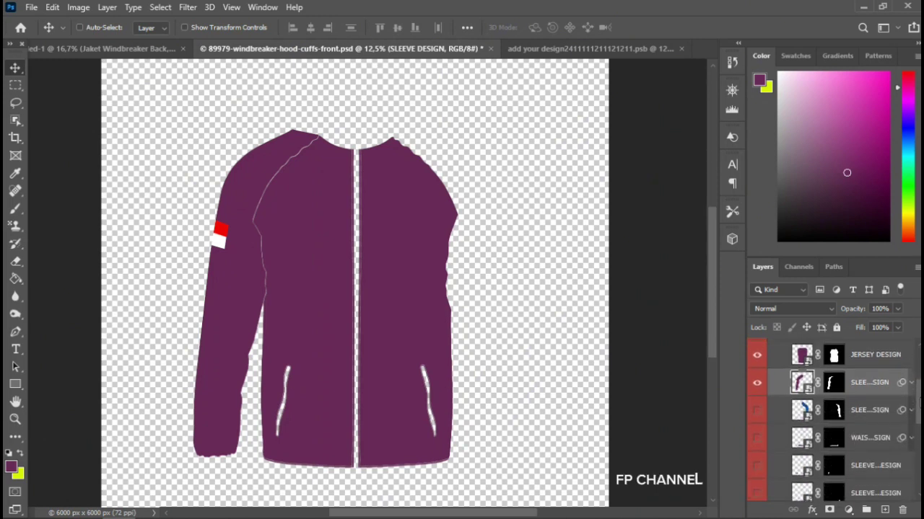
scroll(902, 411, down, 2)
click(878, 406)
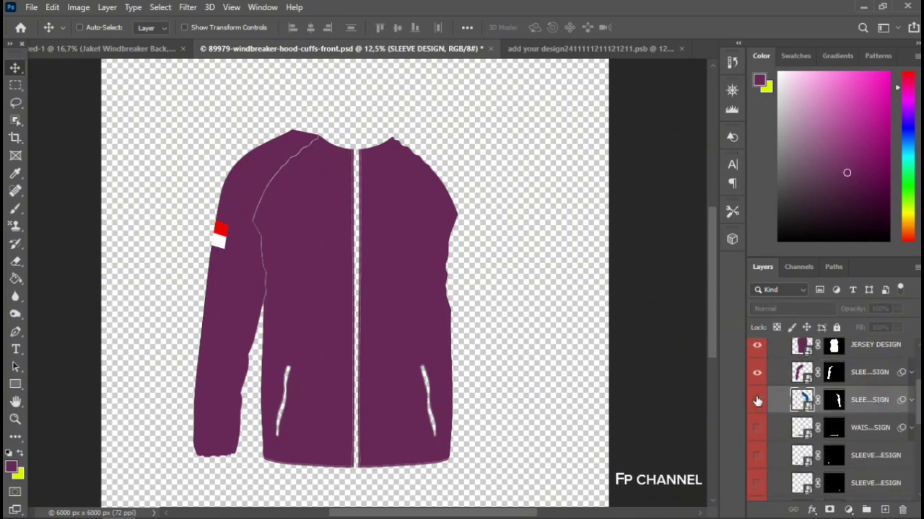
scroll(844, 447, down, 2)
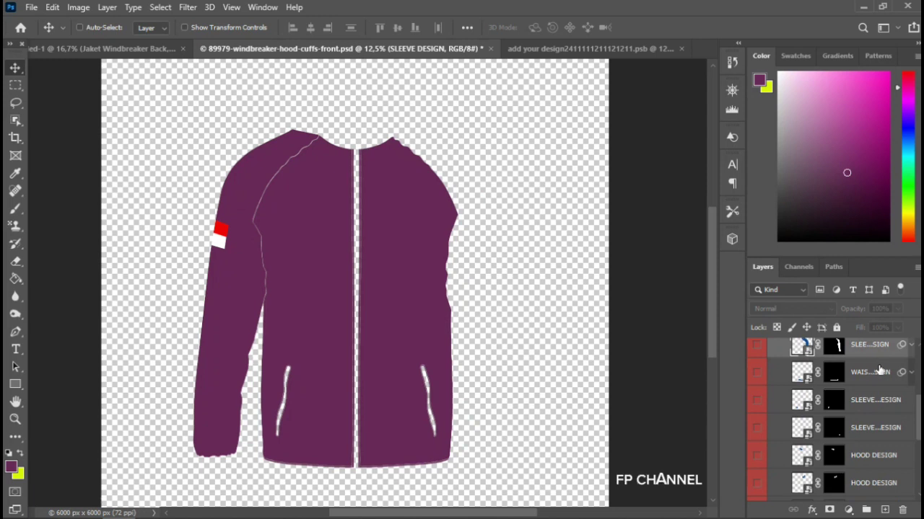
scroll(787, 424, up, 3)
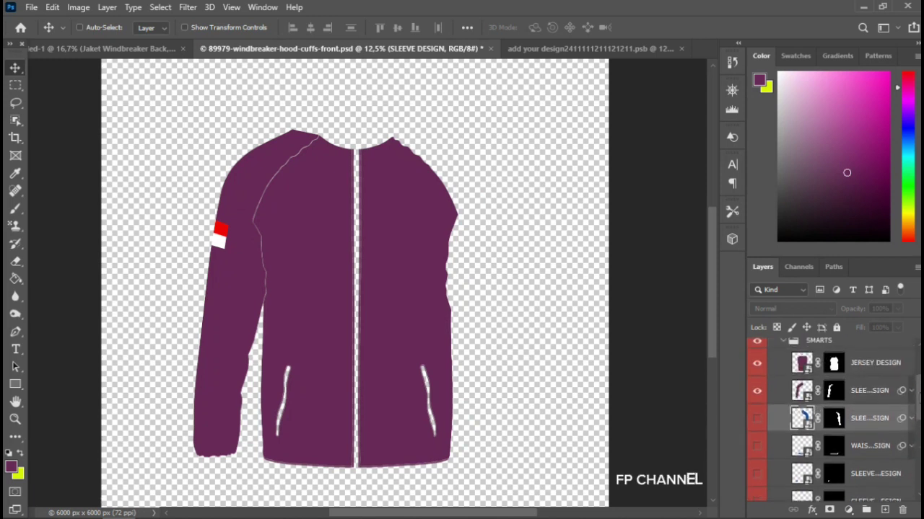
click(757, 416)
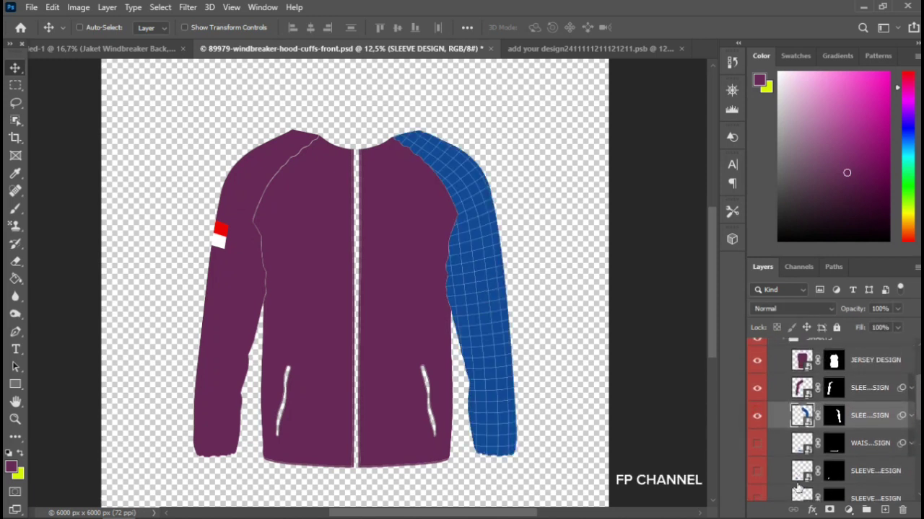
click(815, 510)
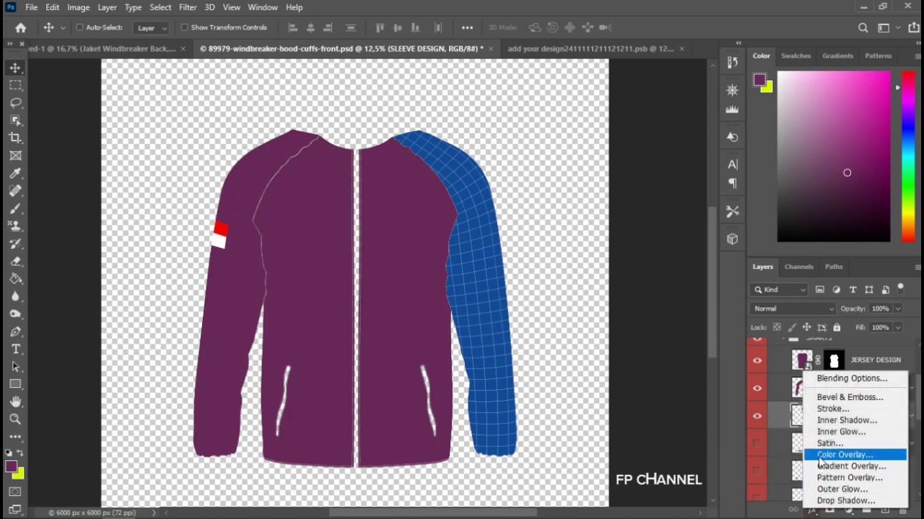
click(814, 455)
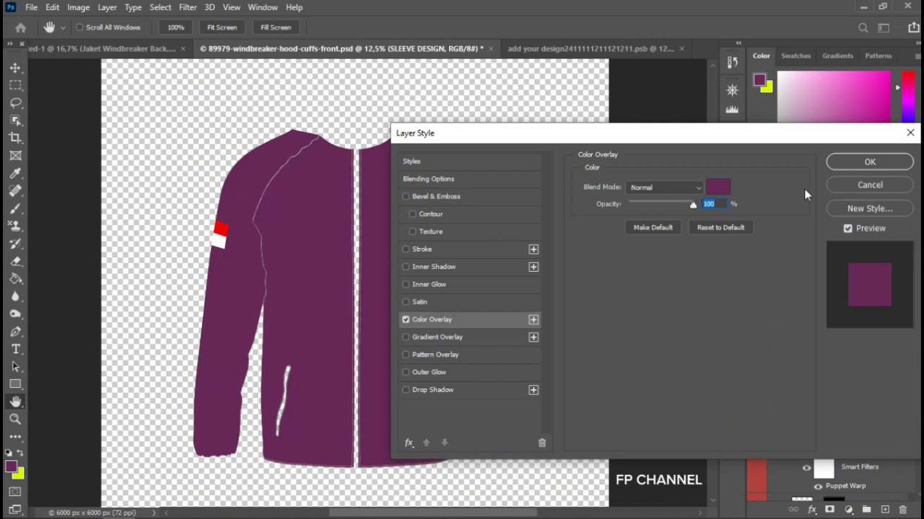
click(843, 162)
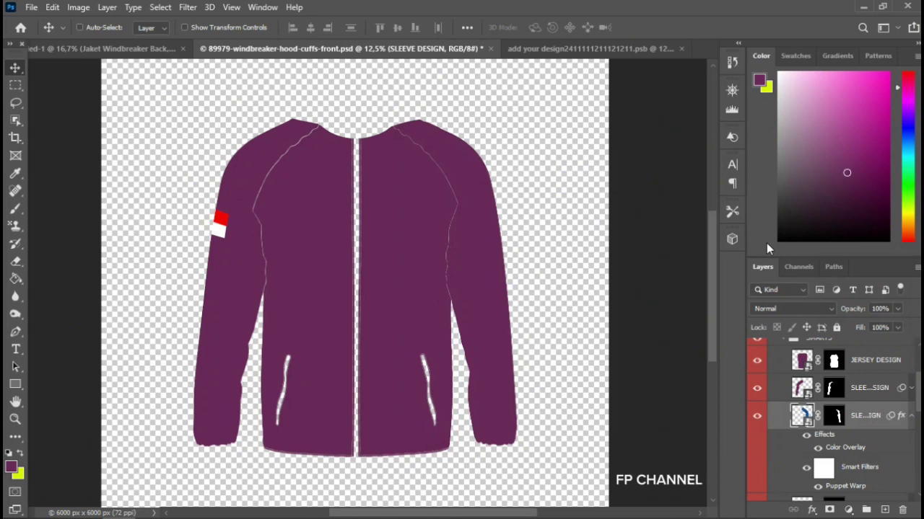
Step: Give a duplicate of the sleeve strip's ADD YOUR DESIGN layer a purple Color Overlay, then save and close it
double_click(808, 418)
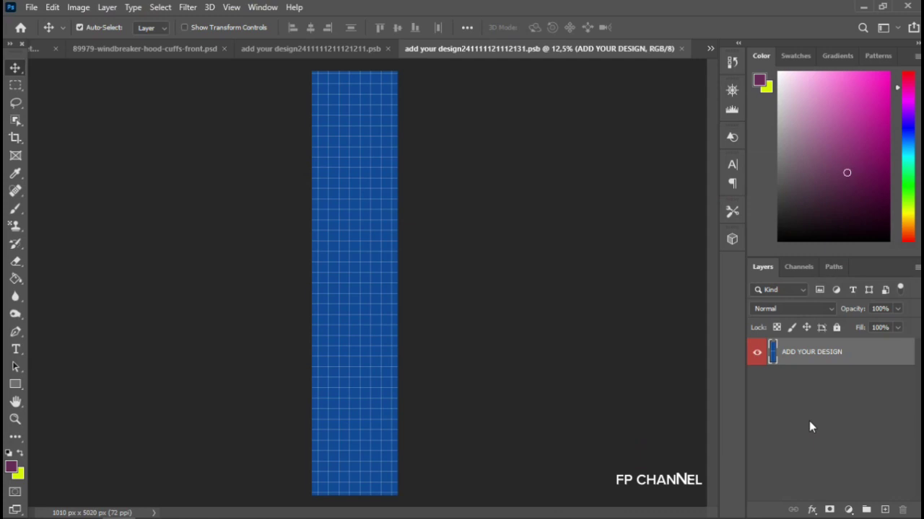
key(ctrl+j)
click(811, 510)
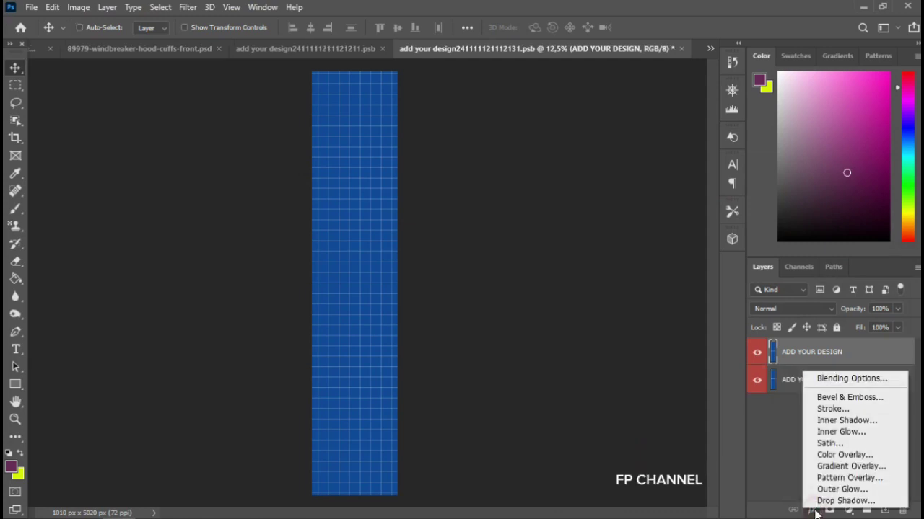
click(826, 456)
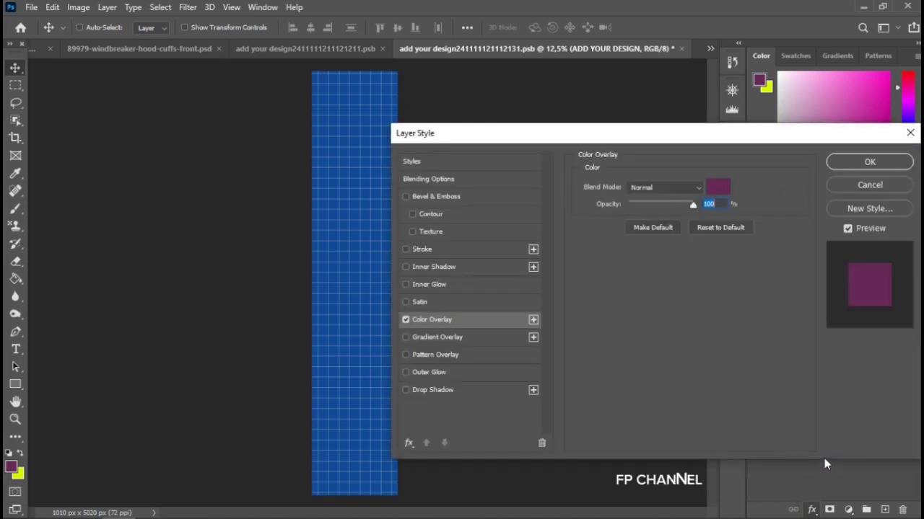
key(Return)
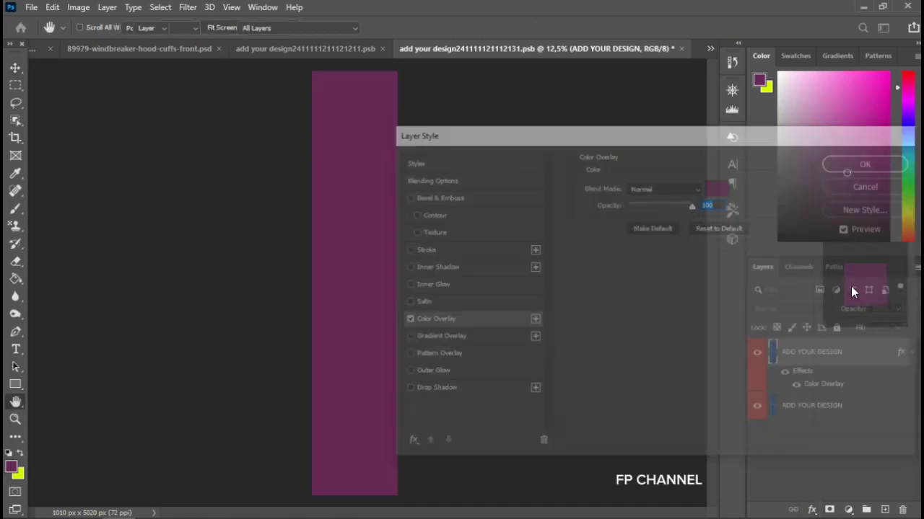
key(ctrl+s)
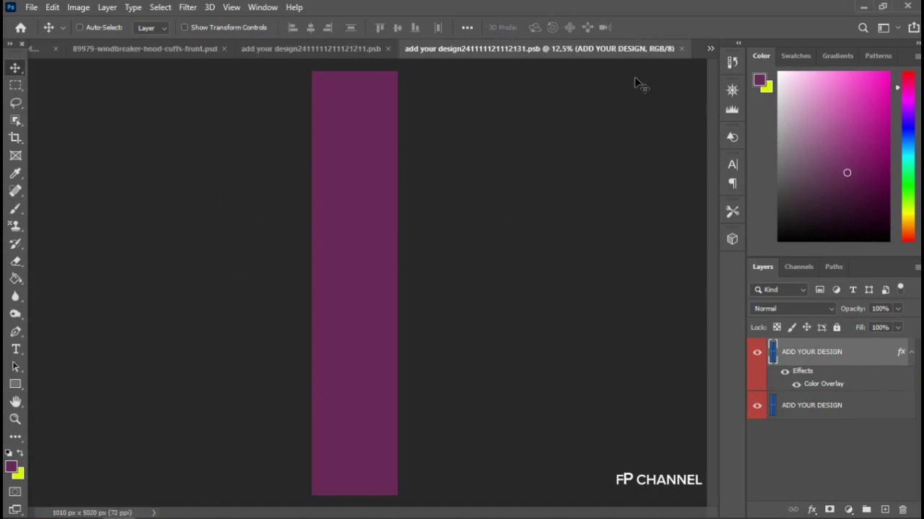
click(681, 48)
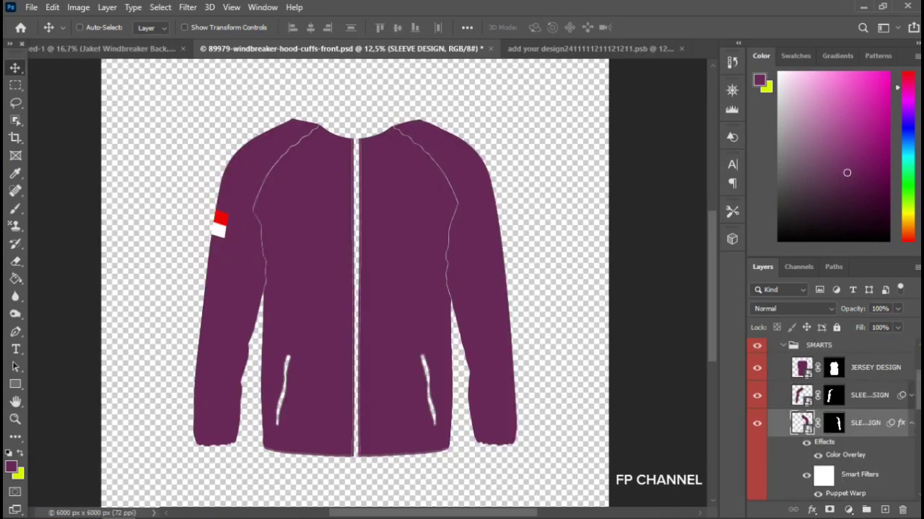
Step: Make the WAISTBAND DESIGN layer visible and select it
scroll(830, 404, down, 4)
scroll(829, 404, down, 1)
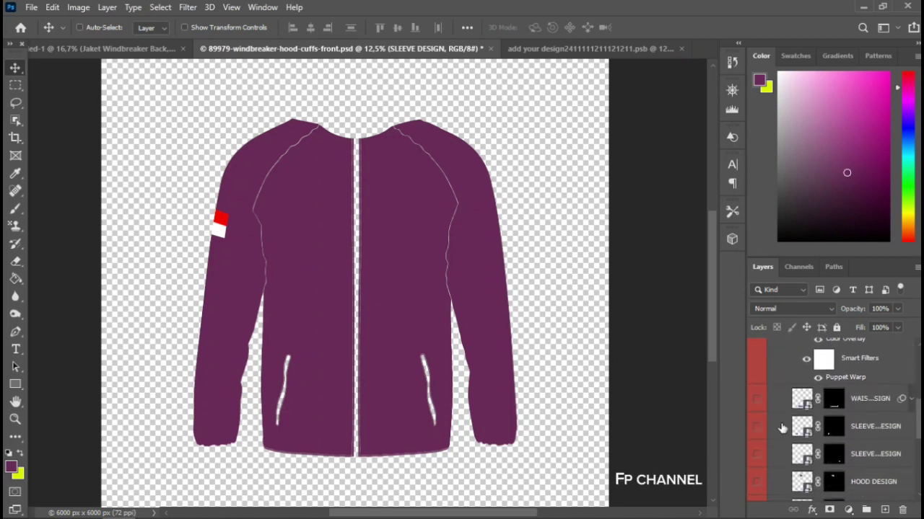
click(757, 400)
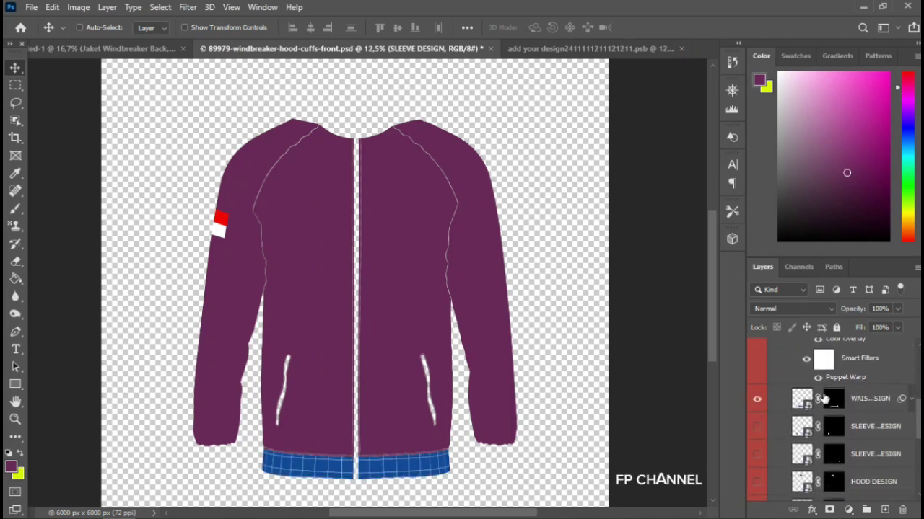
click(851, 399)
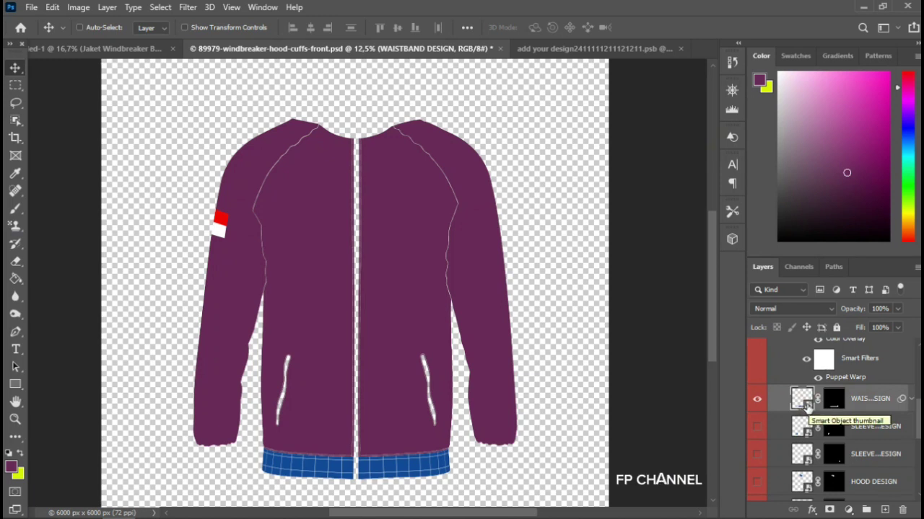
Step: Duplicate the waistband contents' ADD YOUR DESIGN layer, overlay it purple, then save and close
double_click(805, 401)
key(ctrl+j)
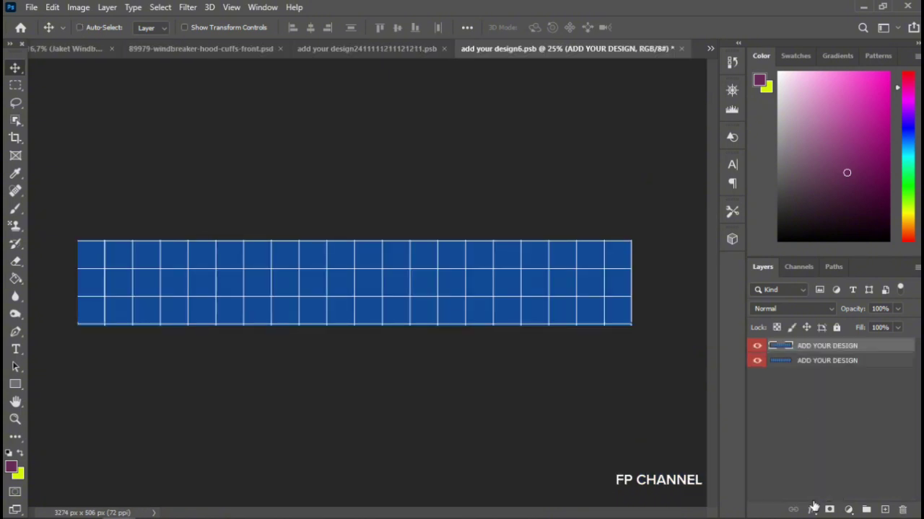
click(812, 509)
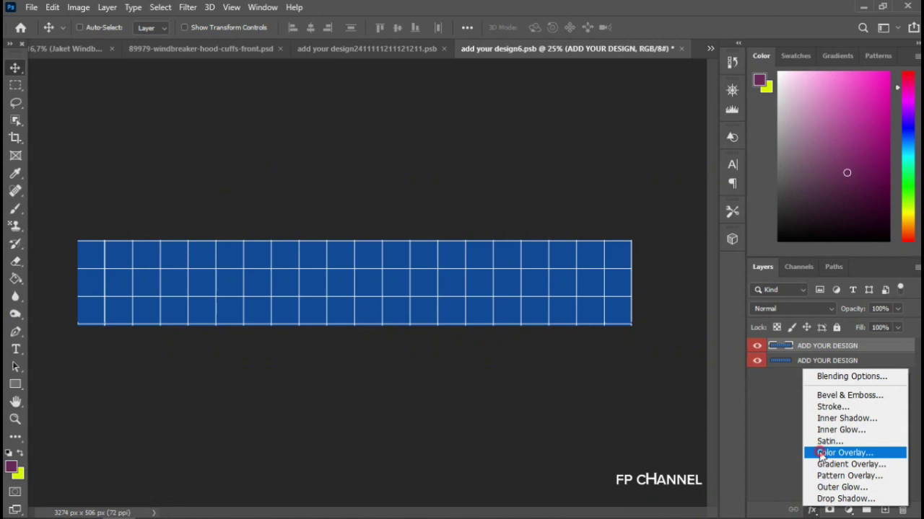
click(819, 453)
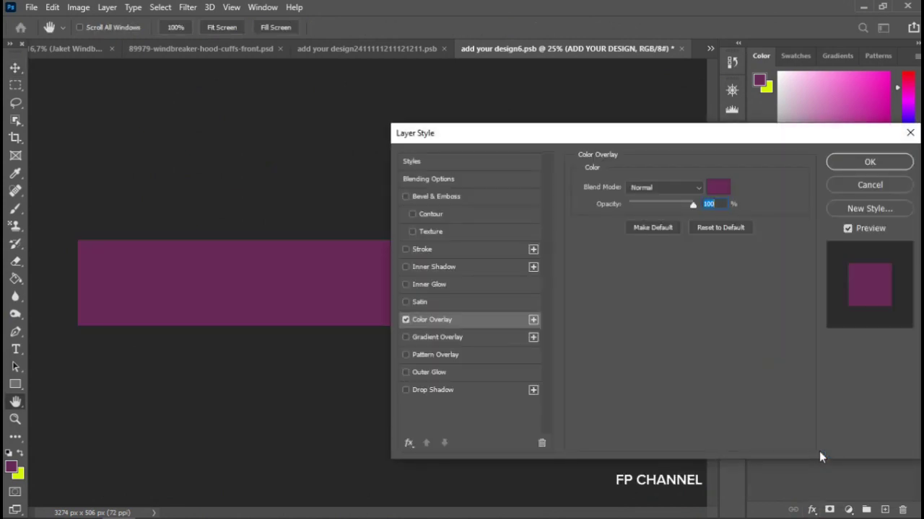
key(Return)
key(ctrl+s)
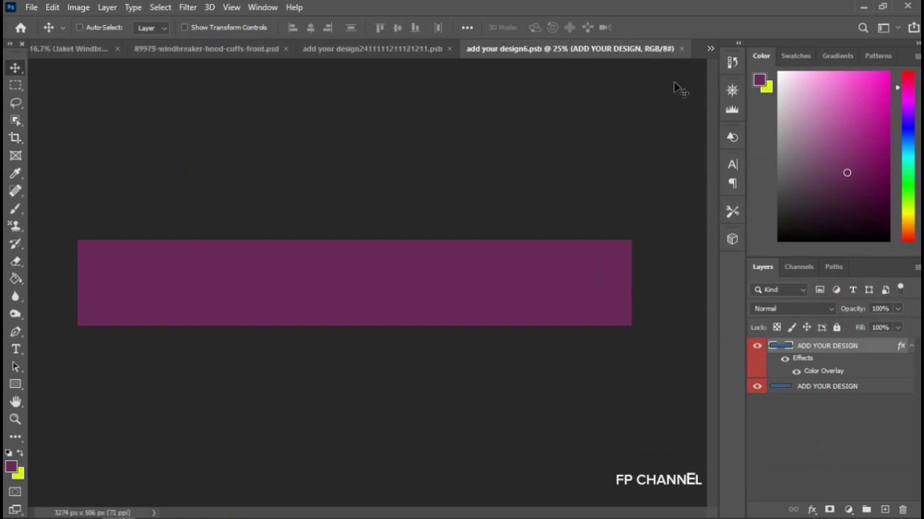
click(681, 48)
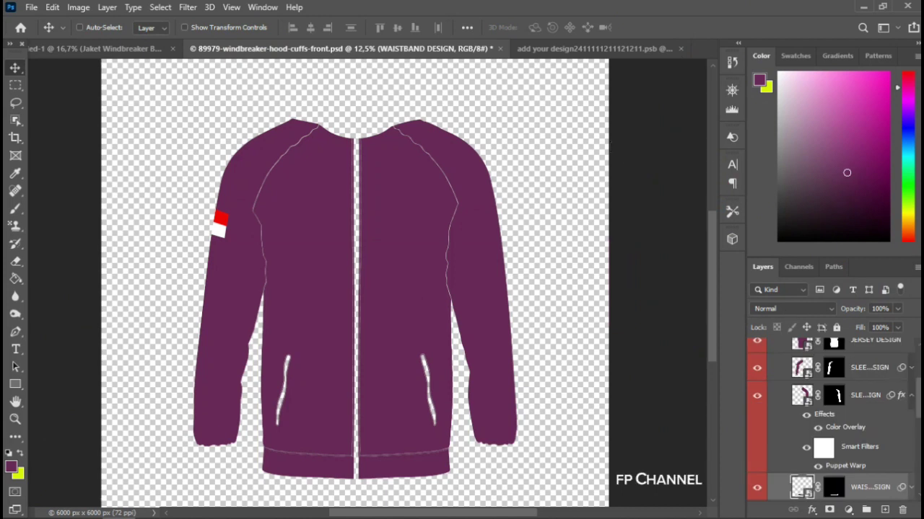
Step: Make the left SLEEVE CUFF DESIGN layer visible and select it
scroll(763, 413, down, 2)
scroll(763, 413, down, 2)
scroll(763, 414, down, 1)
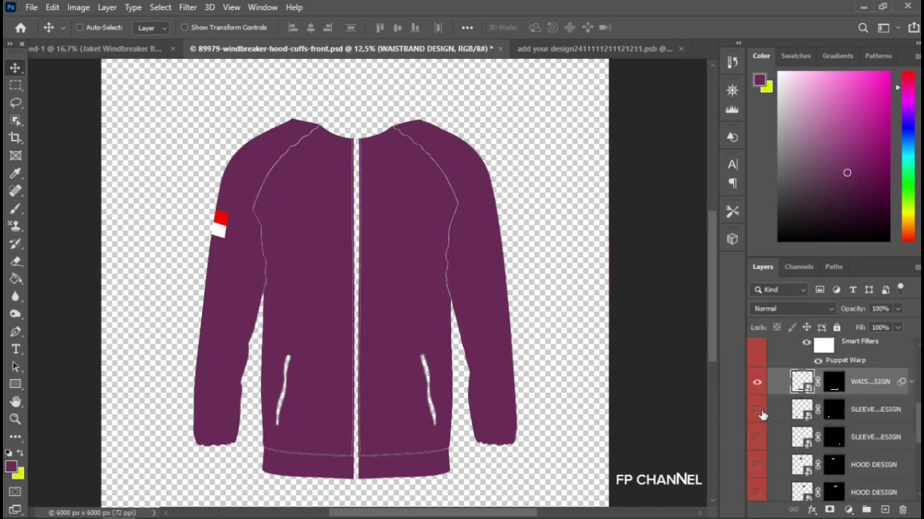
click(758, 411)
click(863, 410)
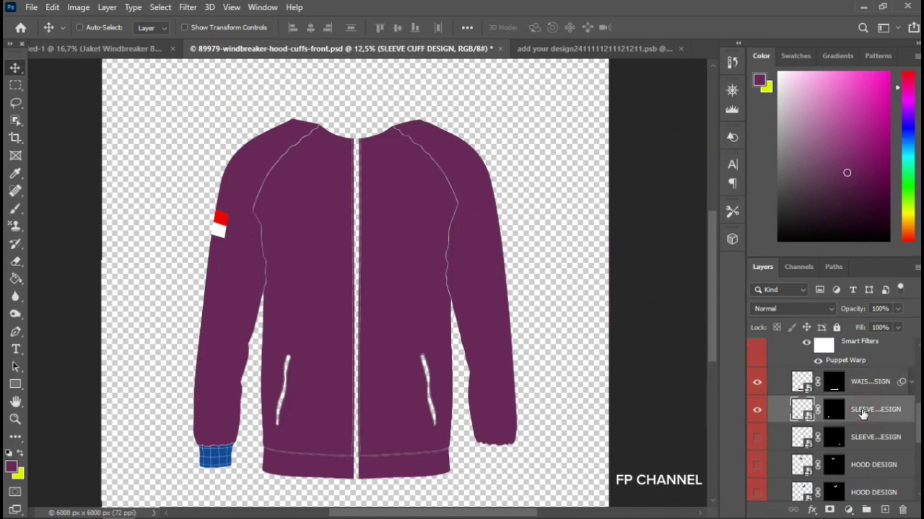
Step: Duplicate the cuff contents' ADD YOUR DESIGN layer, overlay it purple, then save and close
double_click(807, 416)
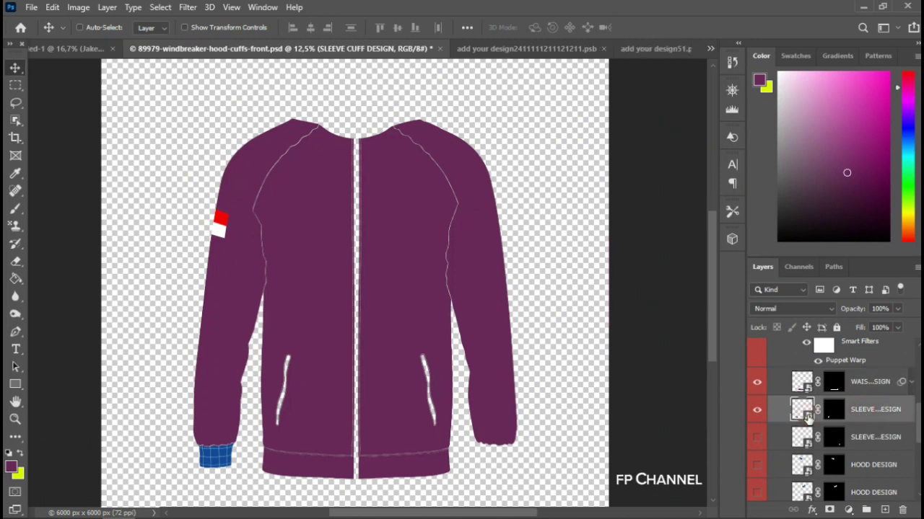
key(ctrl+j)
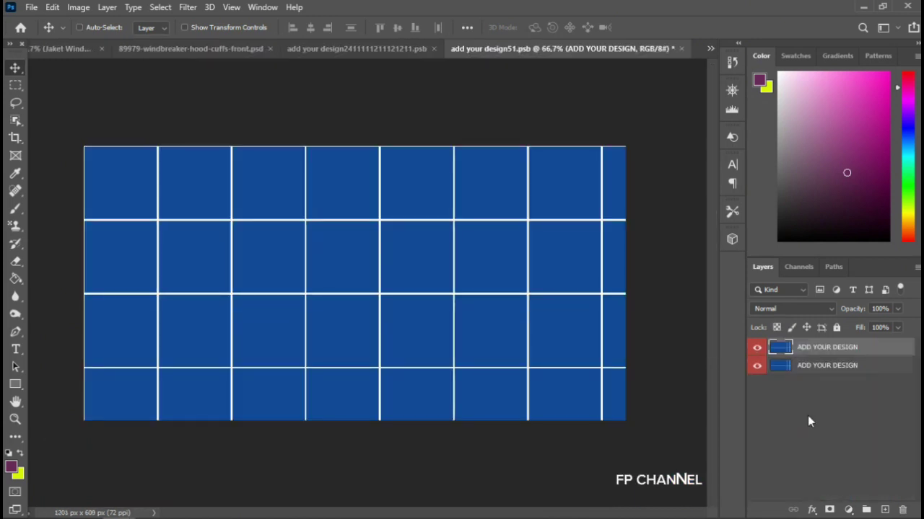
click(812, 510)
click(817, 450)
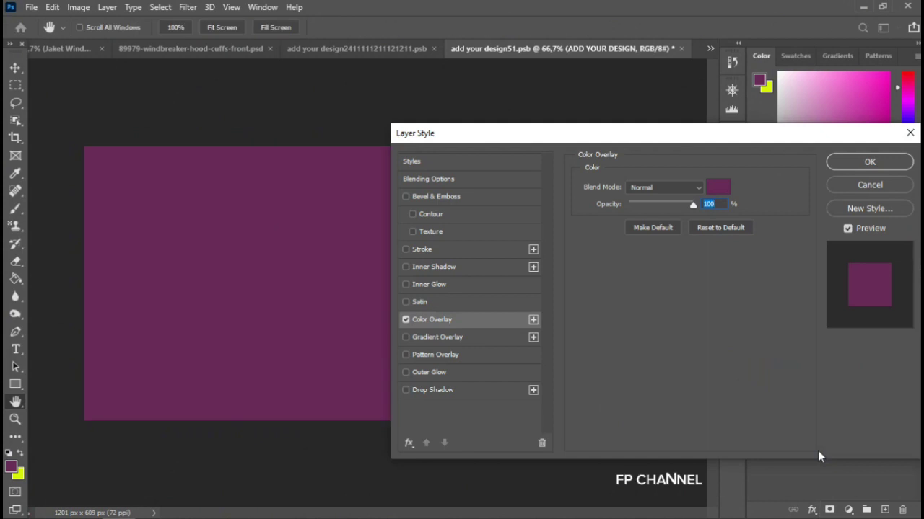
key(Return)
key(ctrl+s)
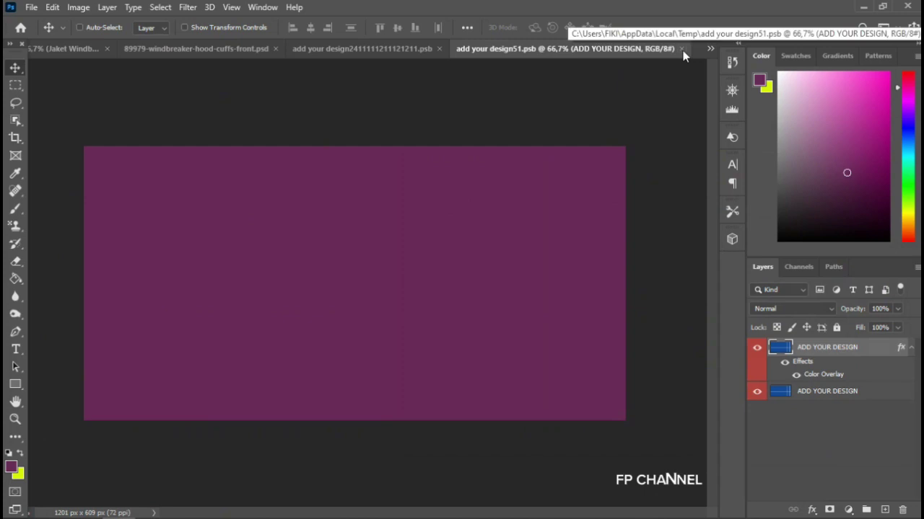
click(681, 49)
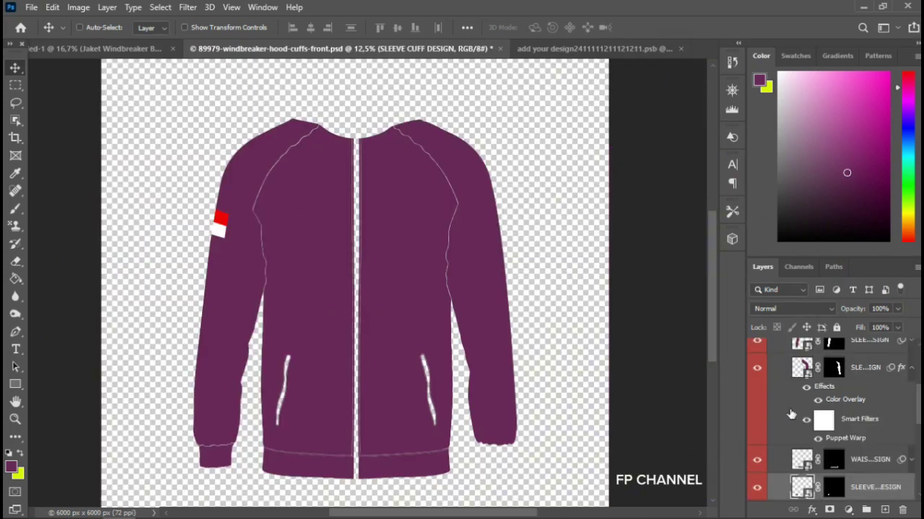
scroll(830, 418, down, 2)
Step: Make the right SLEEVE CUFF DESIGN layer visible and select it
scroll(830, 419, down, 3)
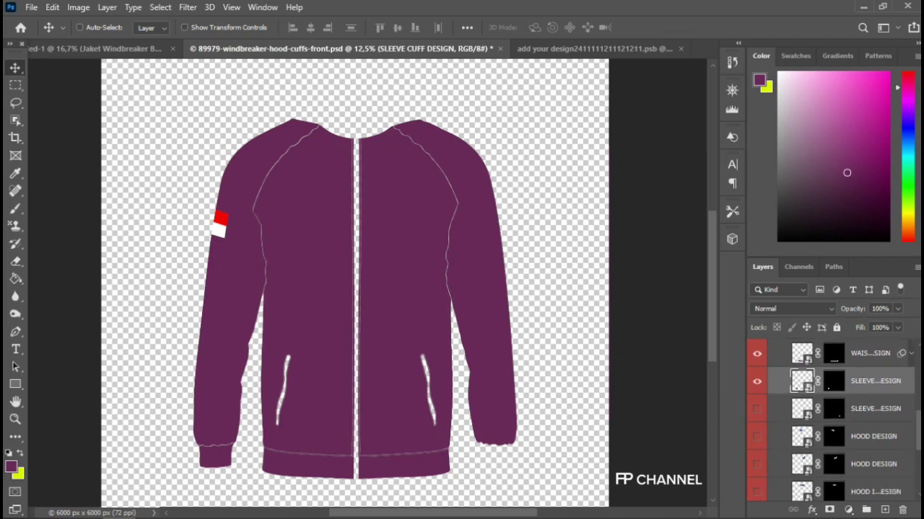
click(757, 410)
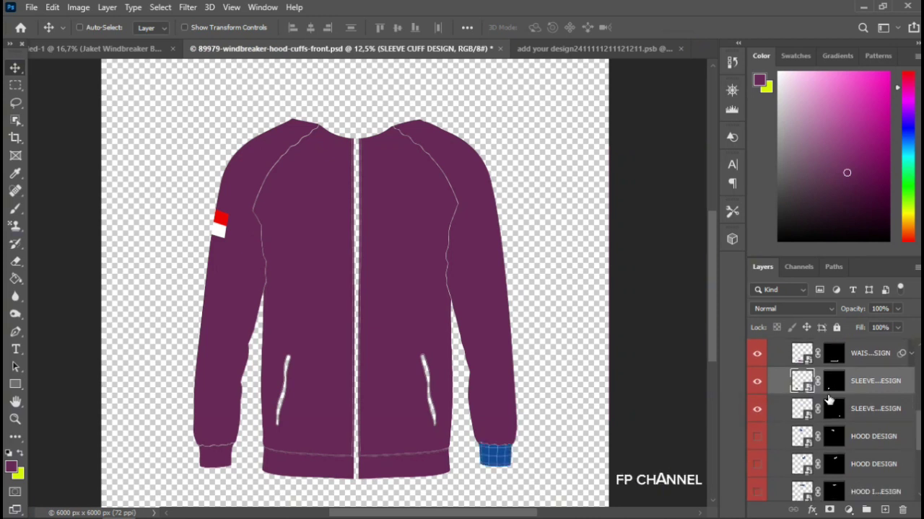
click(867, 411)
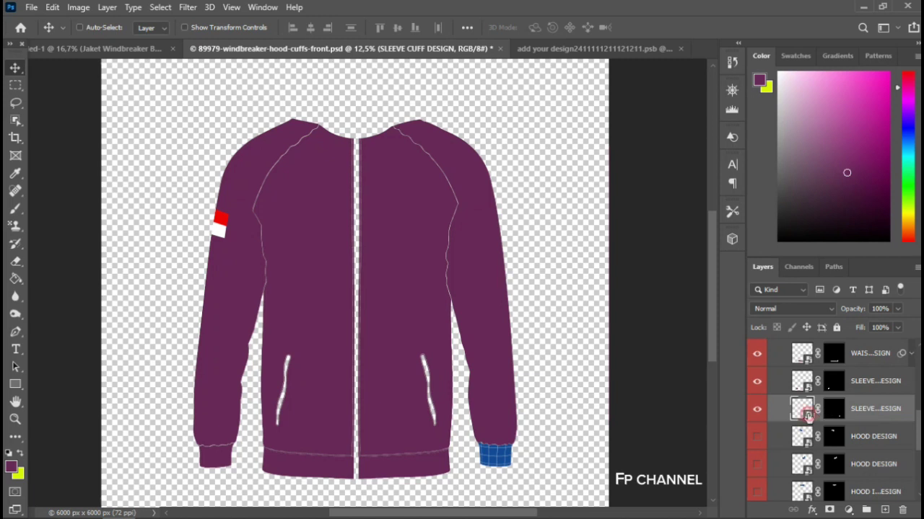
Step: Give the right cuff contents a purple Color Overlay on a duplicated layer, save, and close
double_click(807, 414)
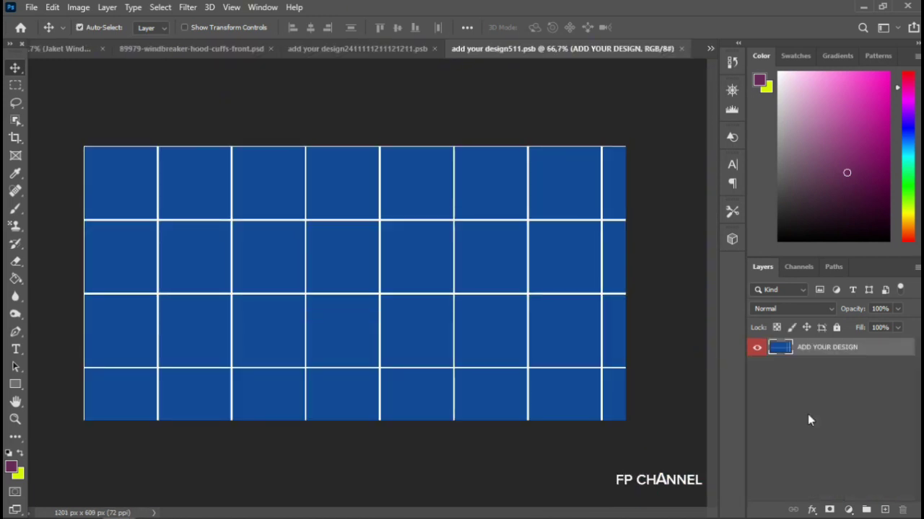
key(ctrl+j)
click(811, 509)
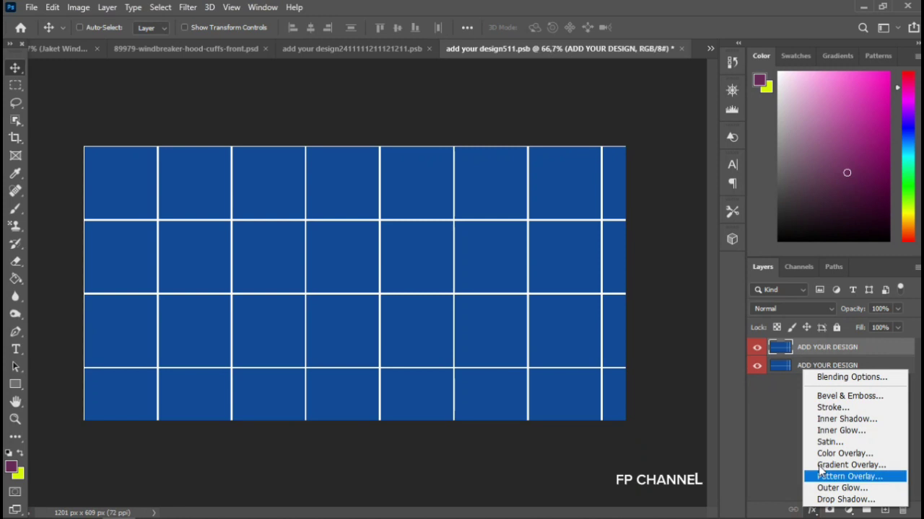
click(819, 452)
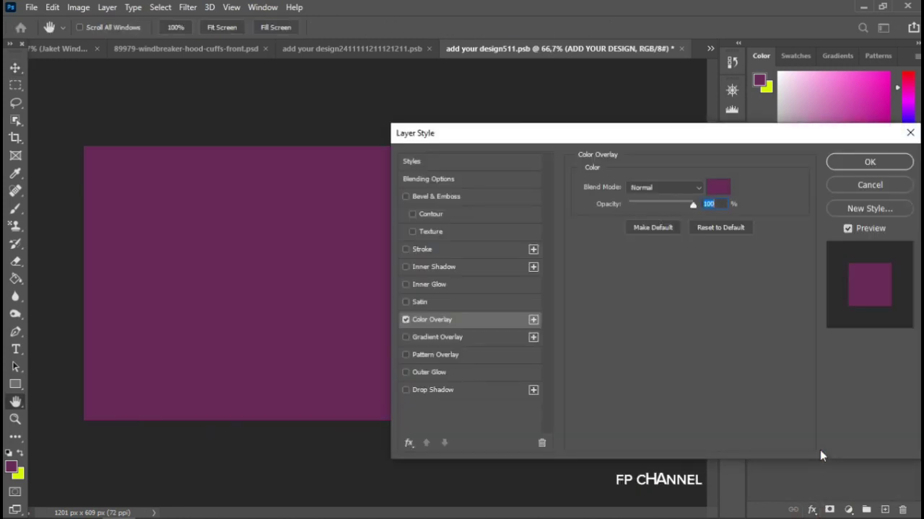
key(Return)
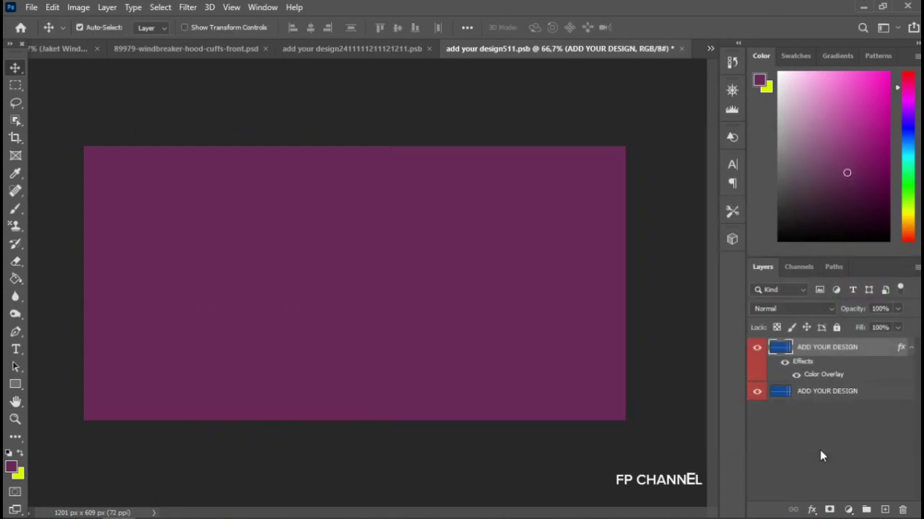
key(ctrl+s)
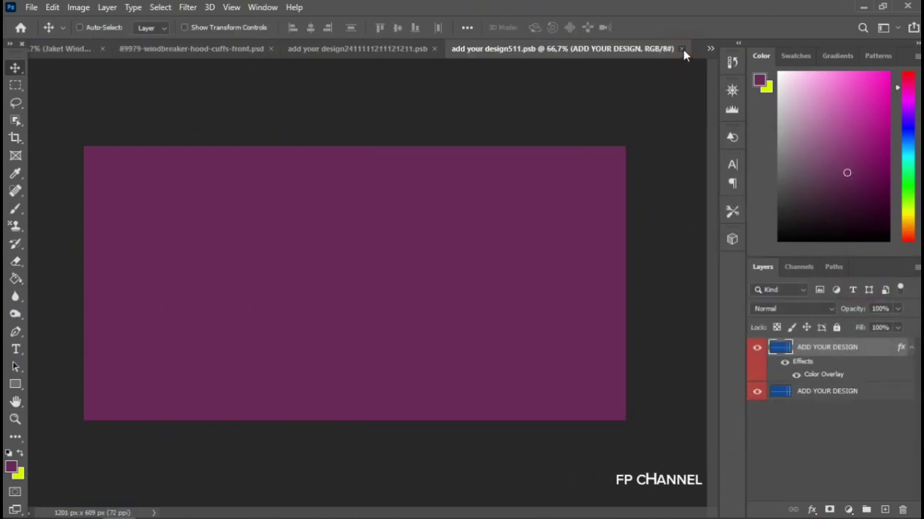
click(681, 49)
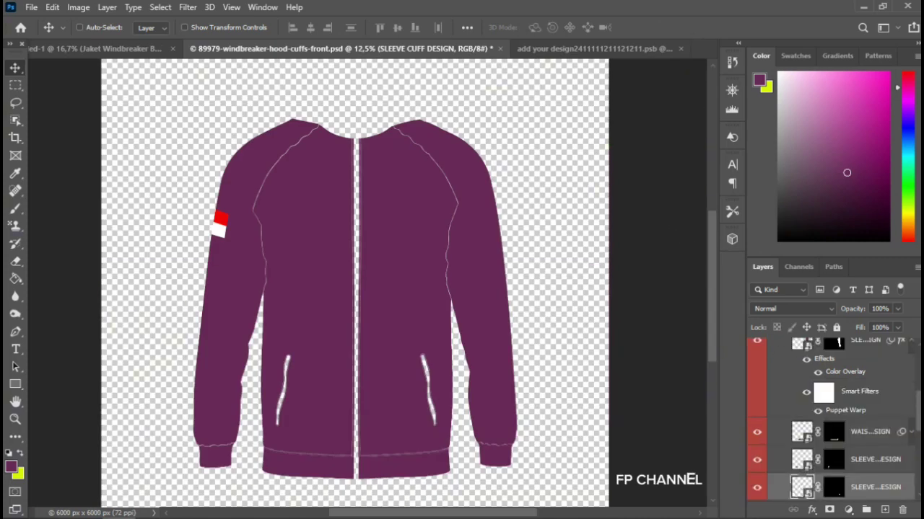
scroll(911, 422, down, 2)
scroll(910, 422, down, 3)
scroll(911, 422, up, 1)
Step: Show the first HOOD DESIGN layer and overlay its duplicated grid design purple, saved and closed
click(757, 392)
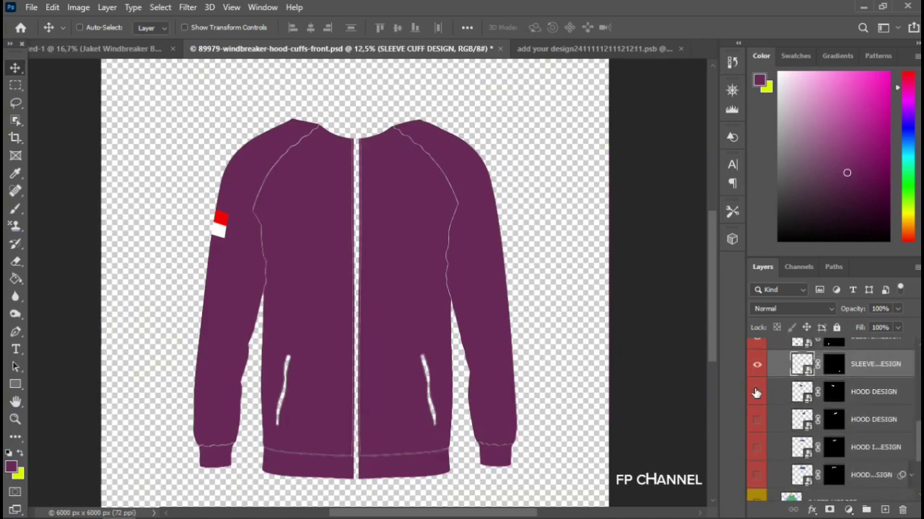
click(853, 393)
double_click(802, 393)
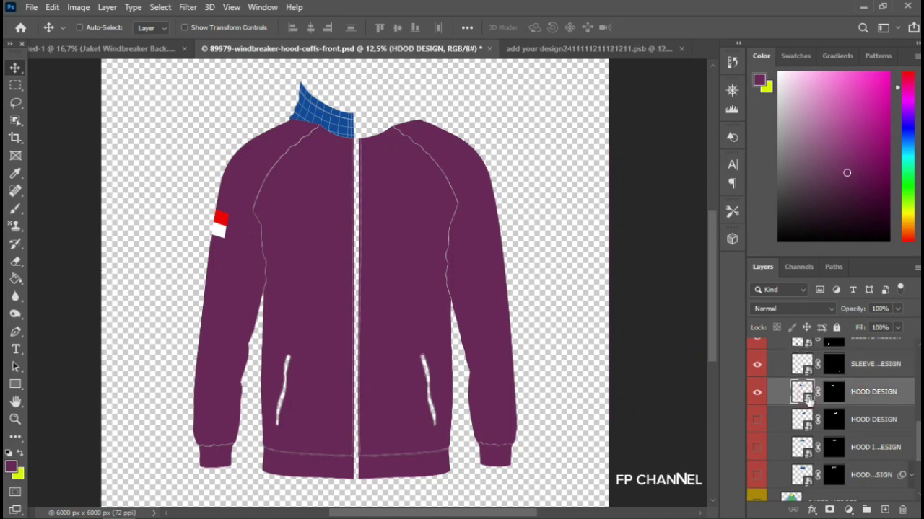
key(ctrl+j)
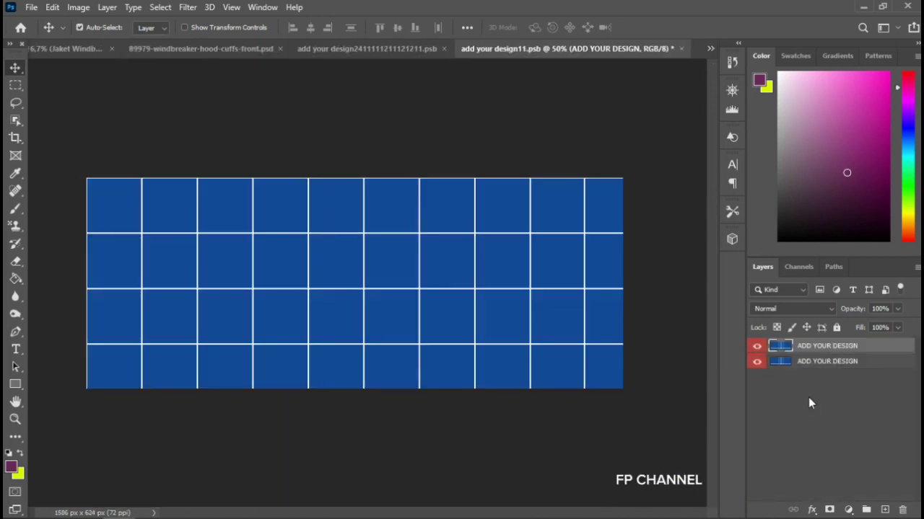
click(812, 510)
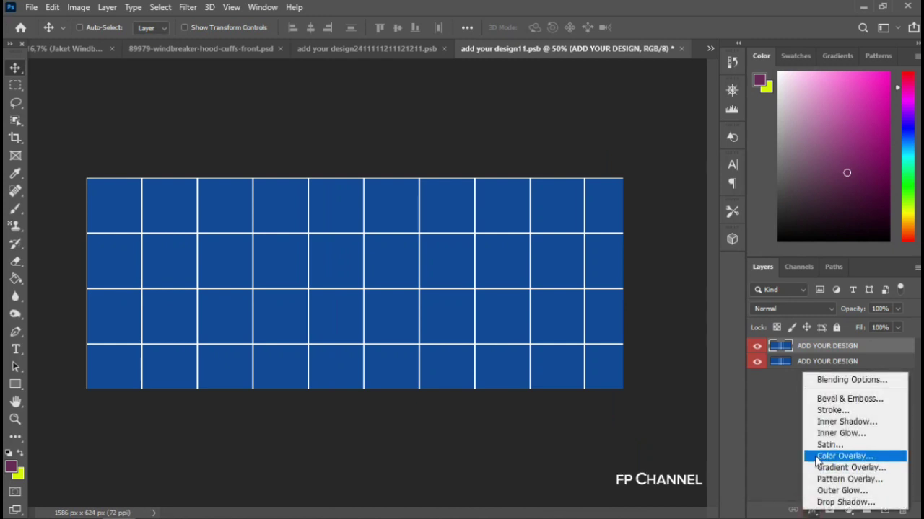
click(816, 456)
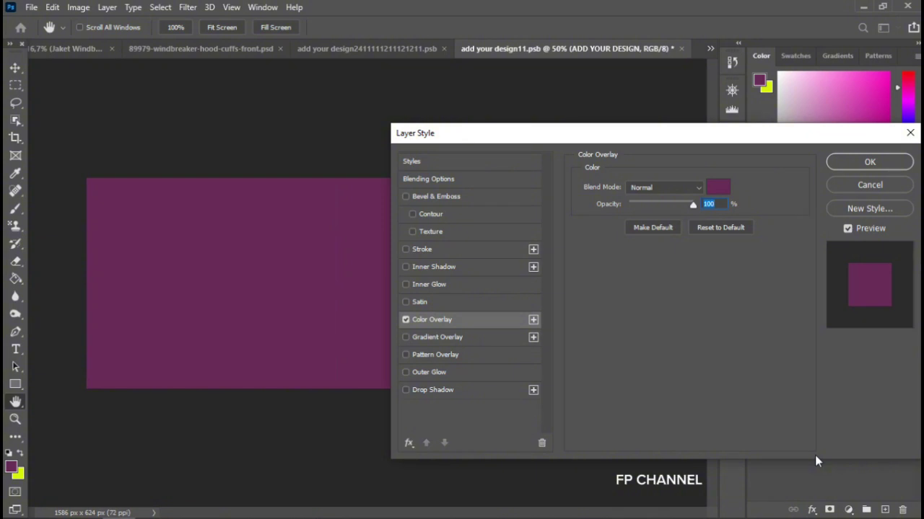
key(Return)
key(ctrl+s)
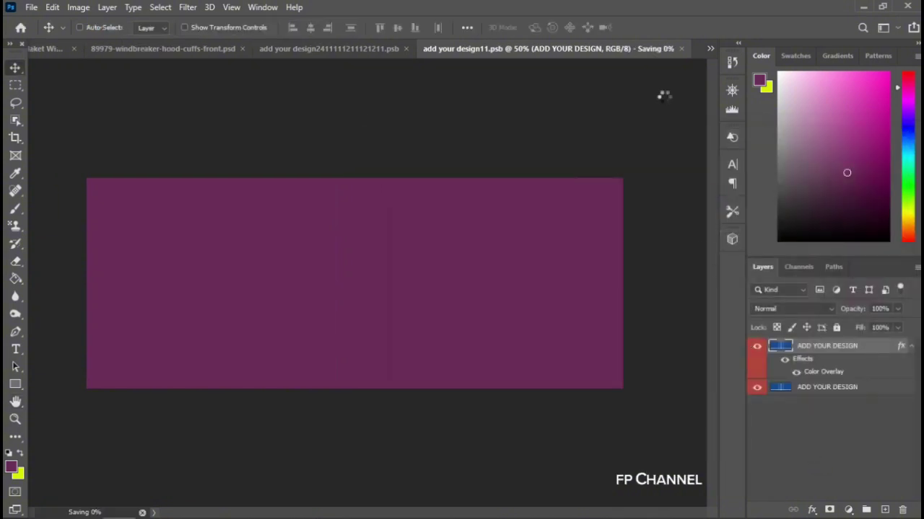
click(684, 49)
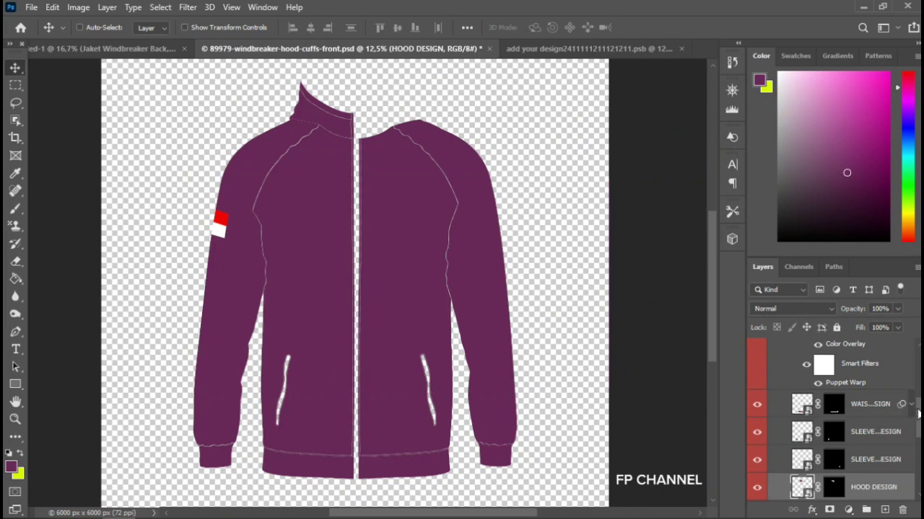
scroll(815, 433, down, 3)
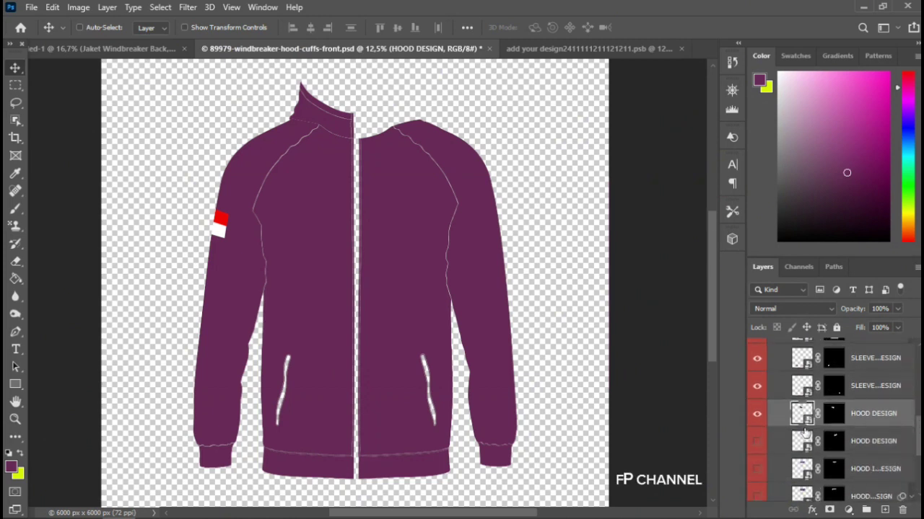
Step: Show the second HOOD DESIGN layer and give its grid design a saved purple Color Overlay
click(756, 441)
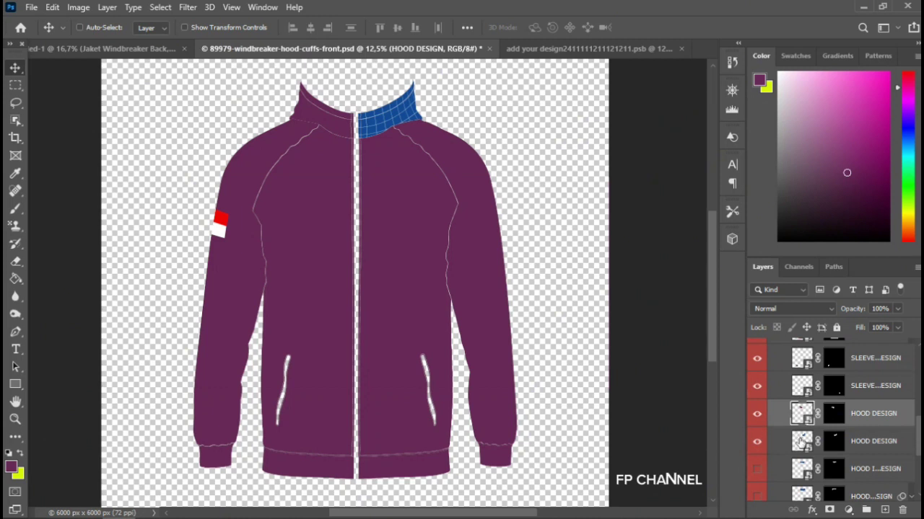
click(851, 443)
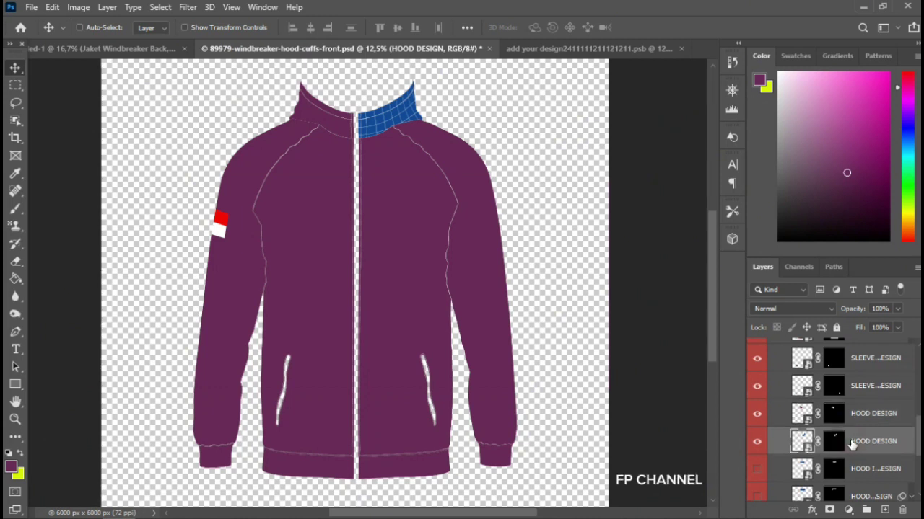
double_click(803, 442)
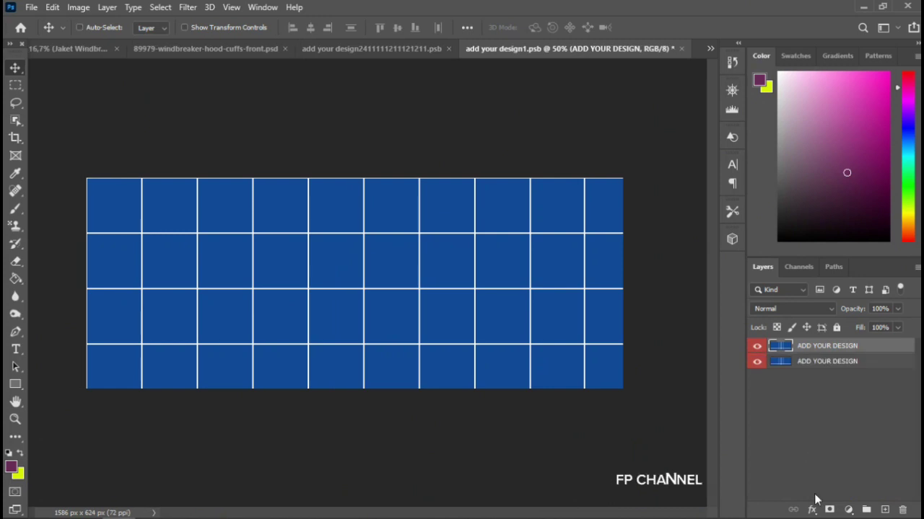
click(811, 509)
click(824, 456)
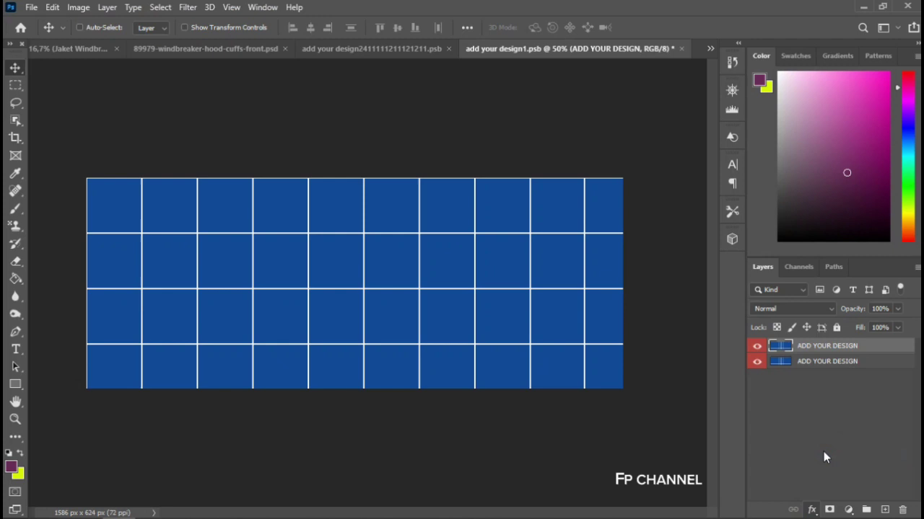
key(Return)
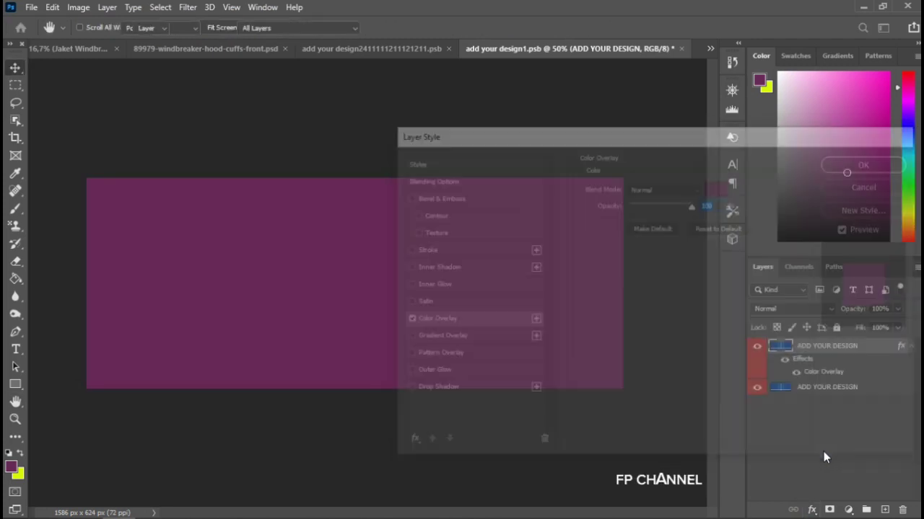
key(ctrl+s)
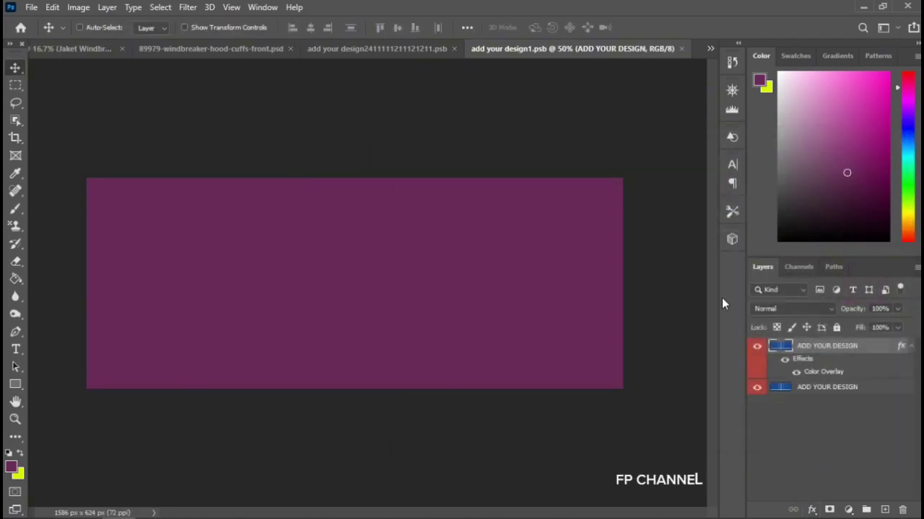
click(682, 48)
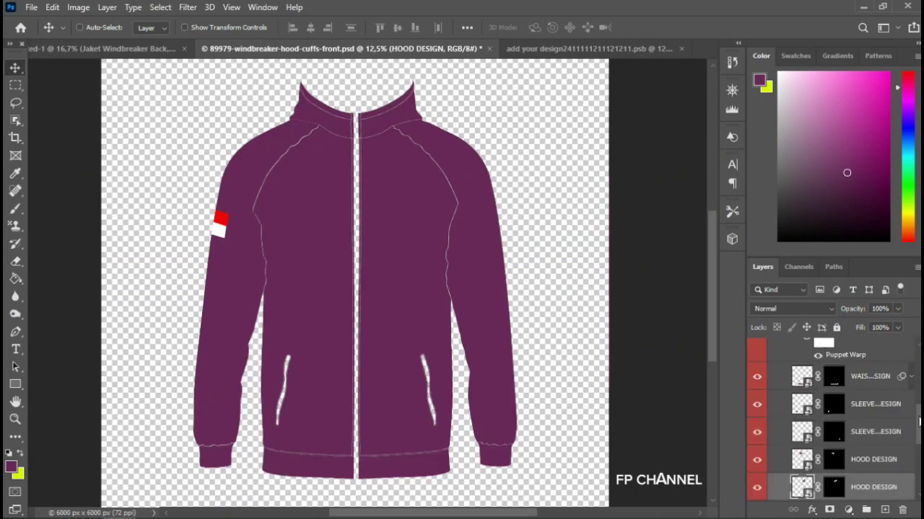
scroll(918, 422, down, 5)
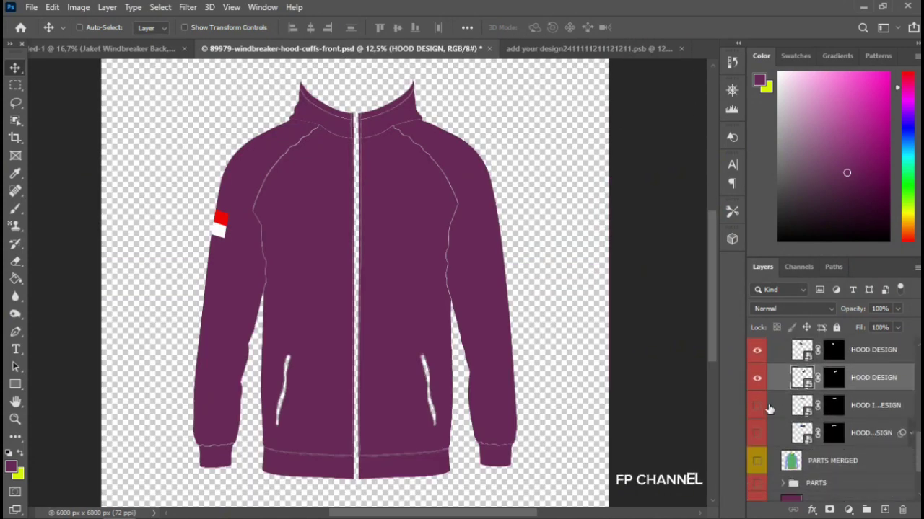
Step: Show the HOOD INNER DESIGN layer and overlay its duplicated grid design purple, saved and closed
click(757, 407)
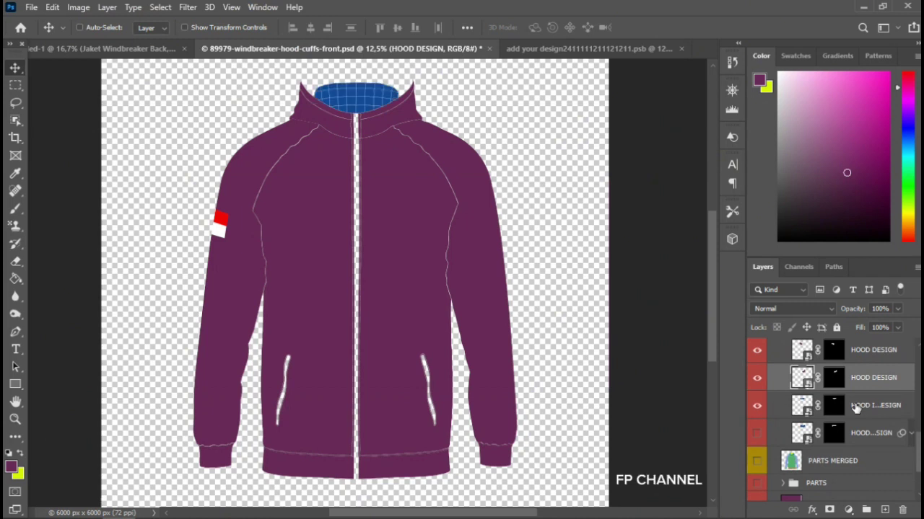
click(856, 407)
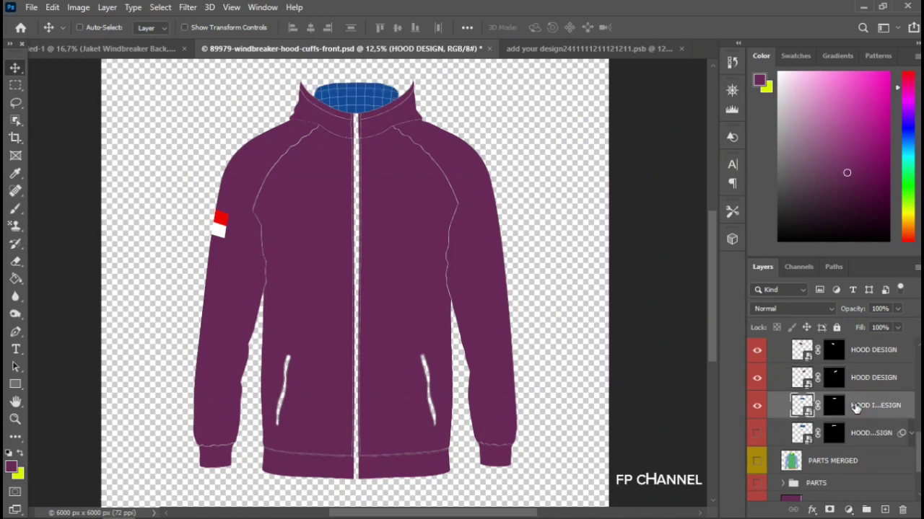
double_click(806, 412)
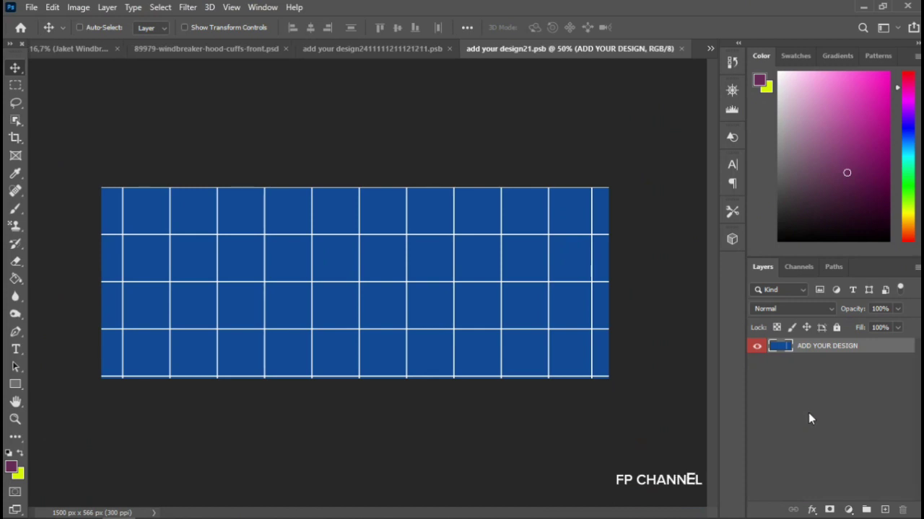
key(ctrl+j)
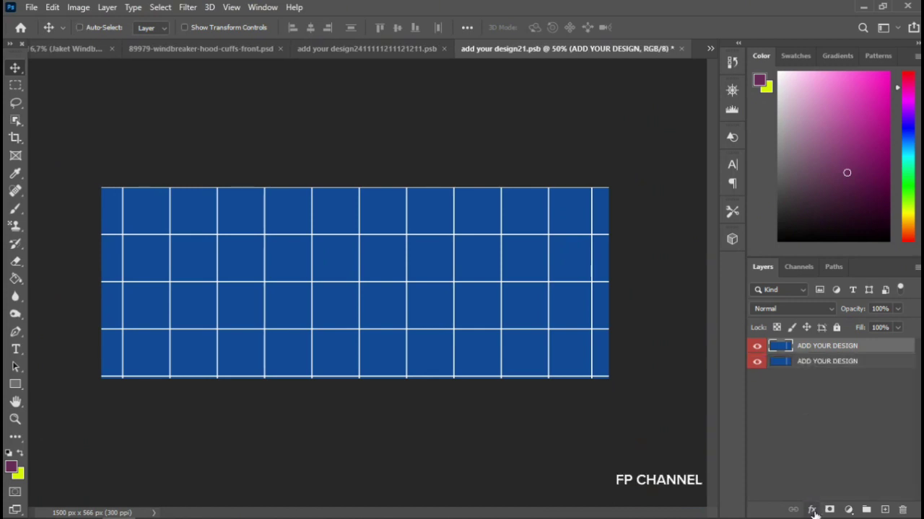
click(812, 511)
click(823, 457)
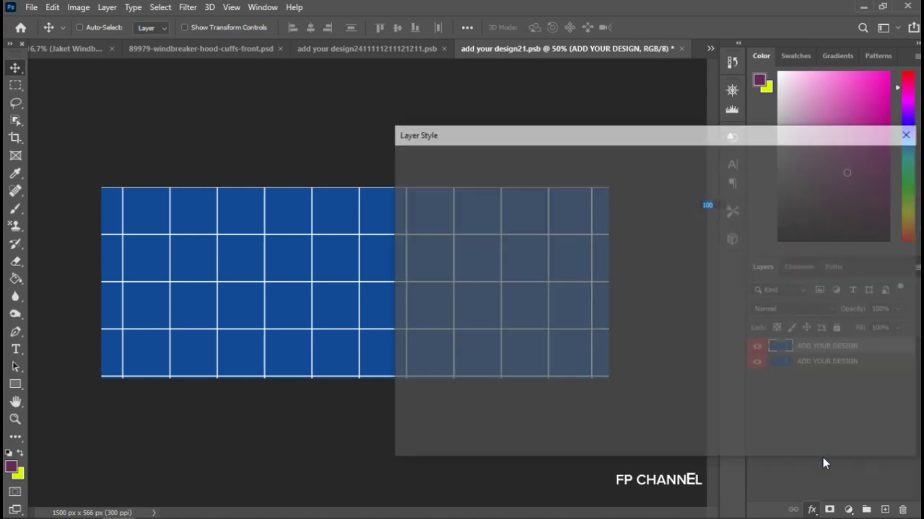
key(Return)
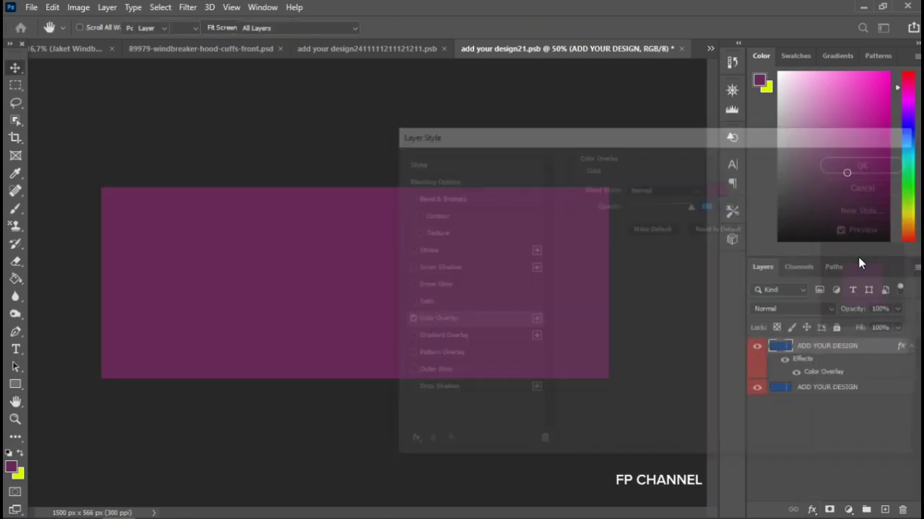
key(ctrl+s)
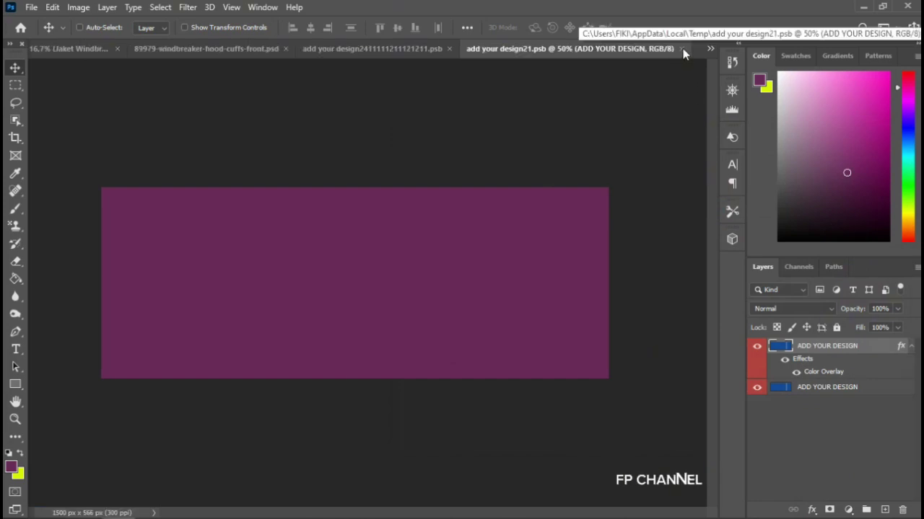
click(683, 49)
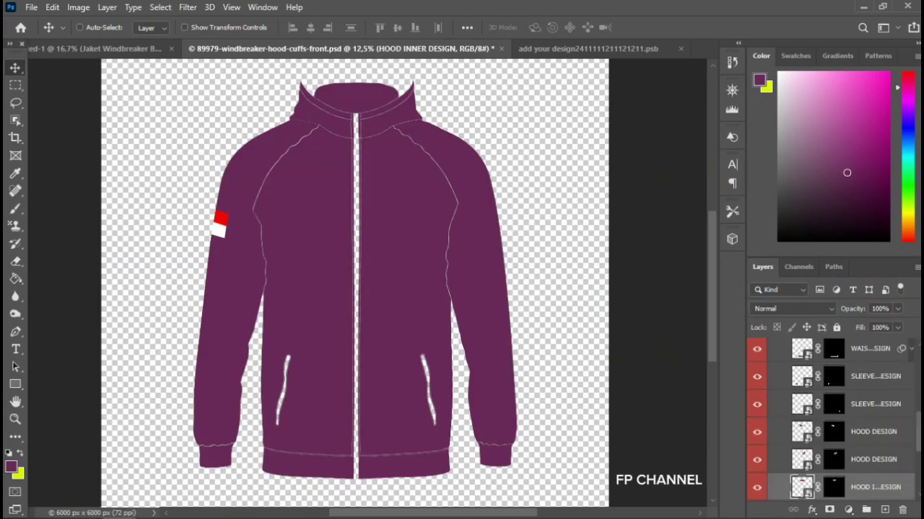
scroll(830, 419, down, 5)
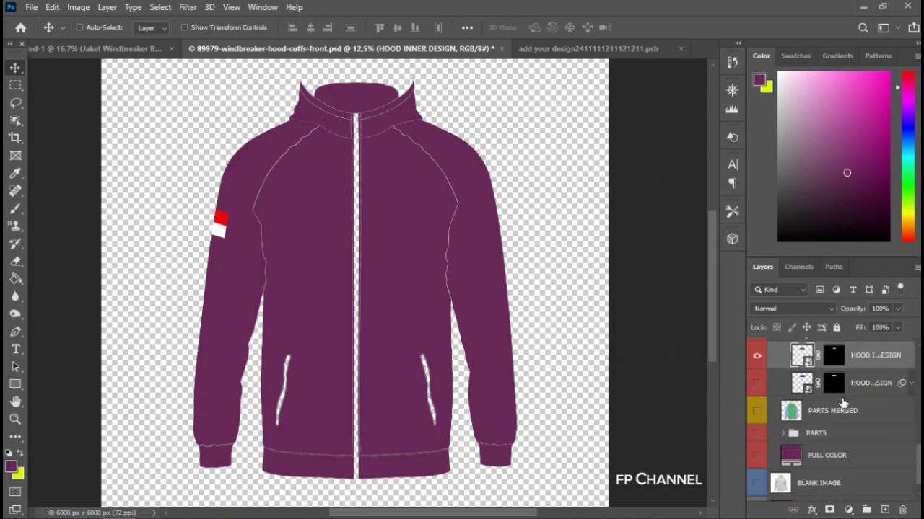
Step: Show the remaining hood layer and give add your design2.psb's duplicated grid a saved purple overlay
click(757, 383)
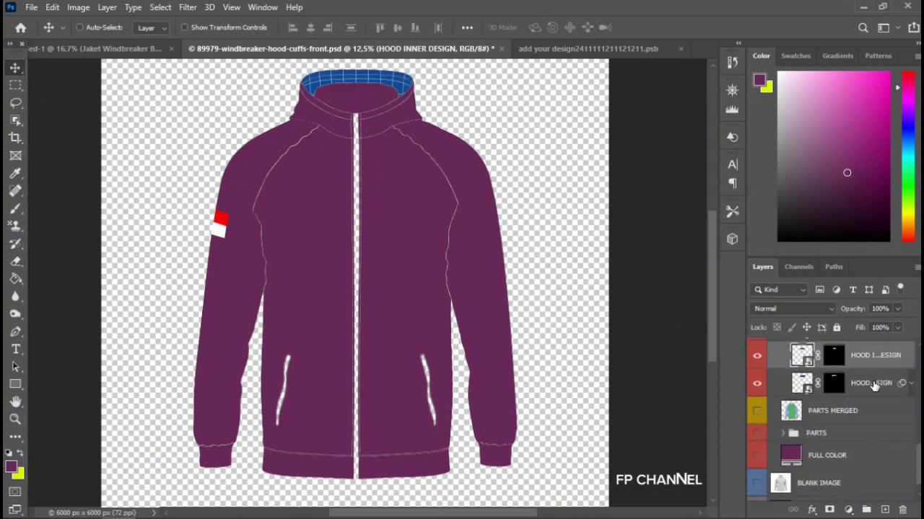
click(873, 384)
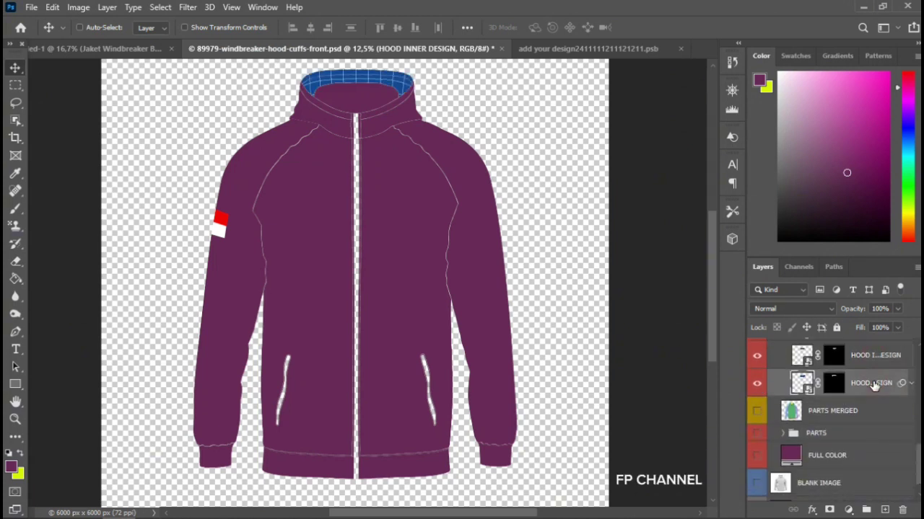
double_click(802, 383)
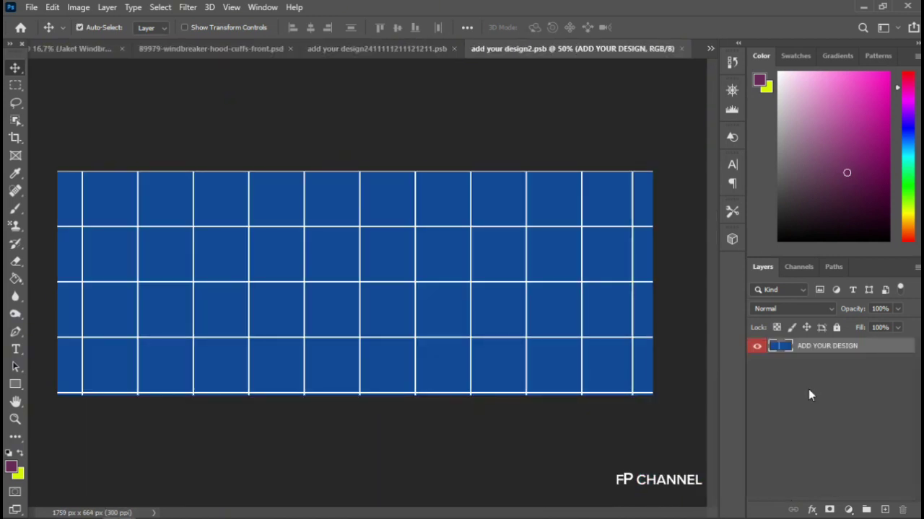
key(ctrl+j)
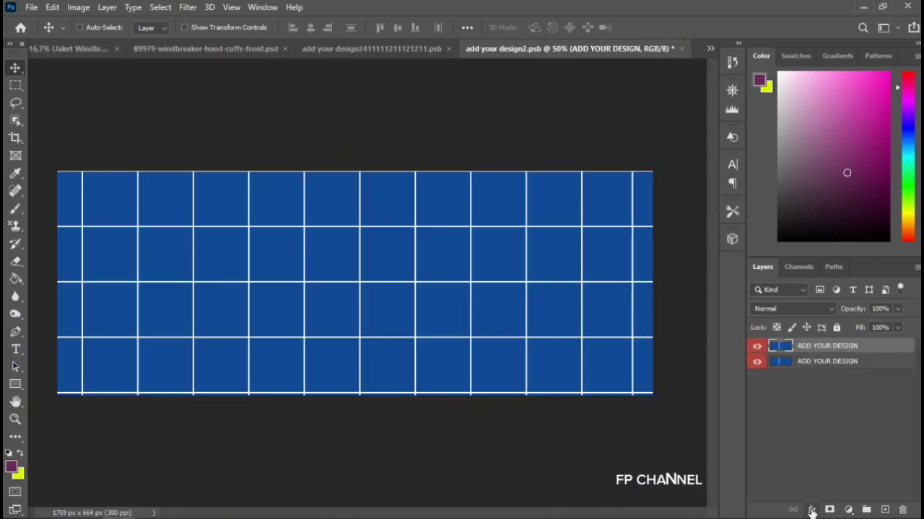
click(811, 511)
click(825, 454)
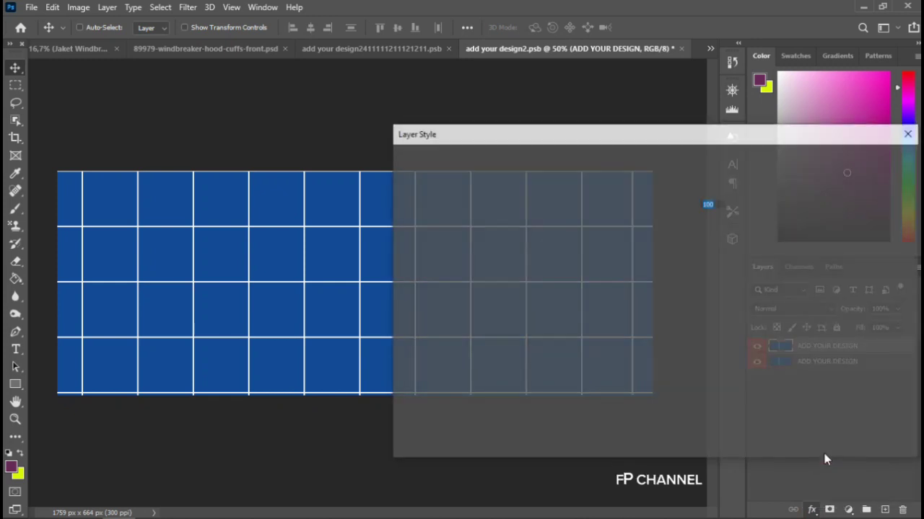
key(Return)
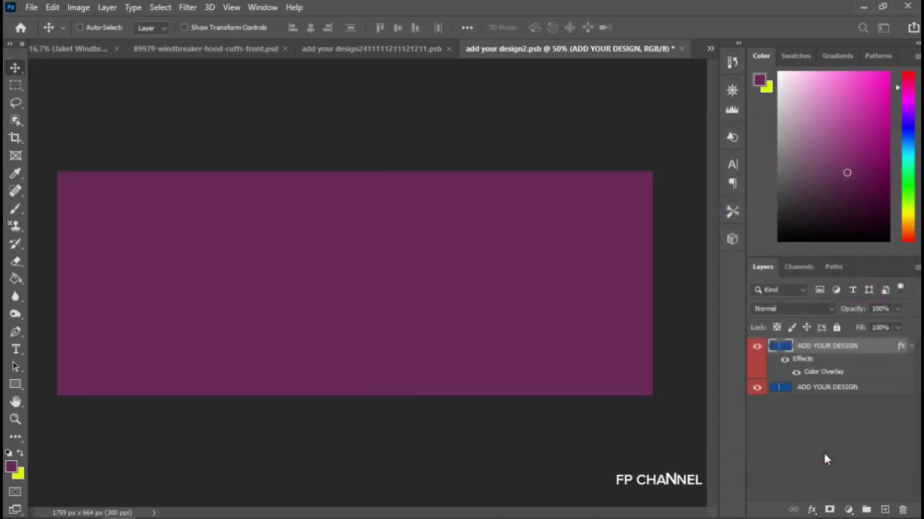
key(ctrl+s)
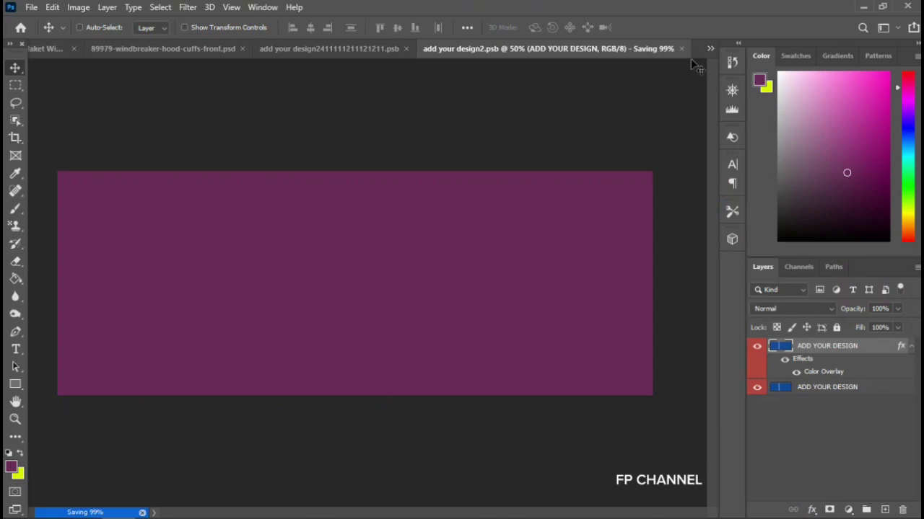
click(681, 49)
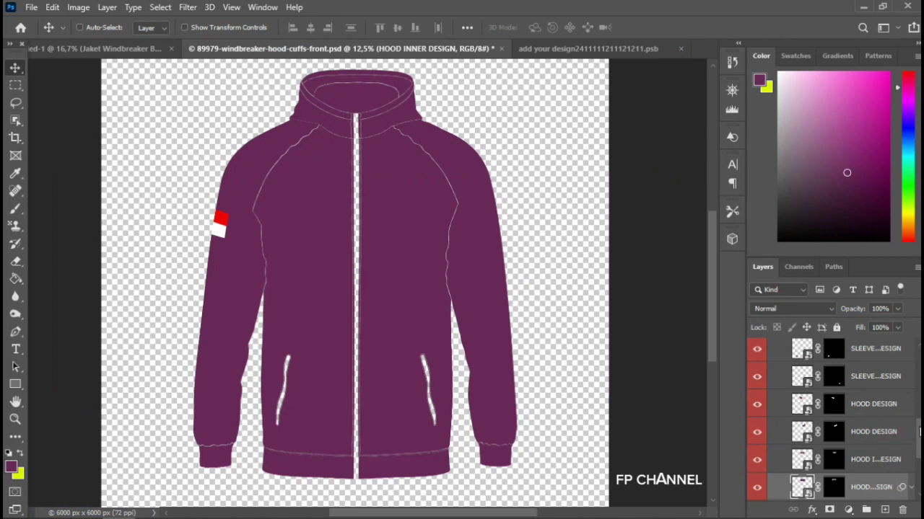
Step: Make the PARTS group visible and expand it
scroll(794, 447, down, 3)
scroll(765, 469, down, 2)
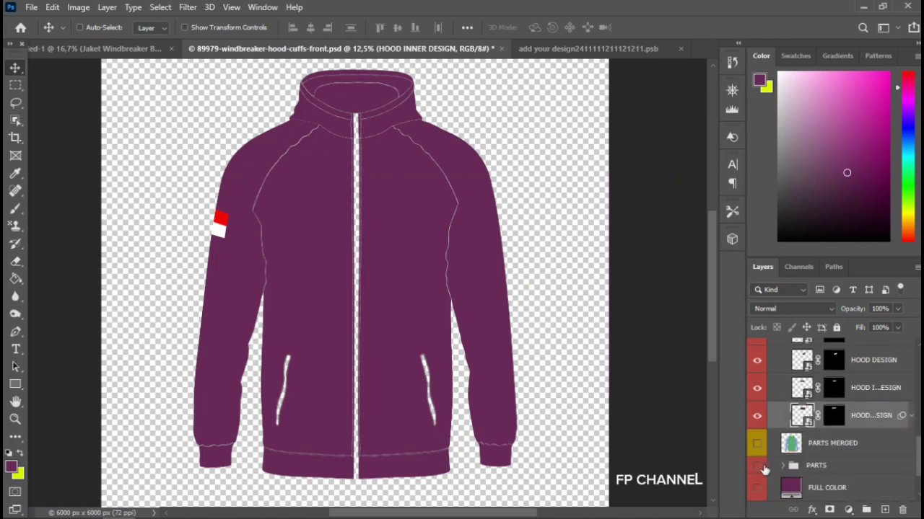
click(757, 466)
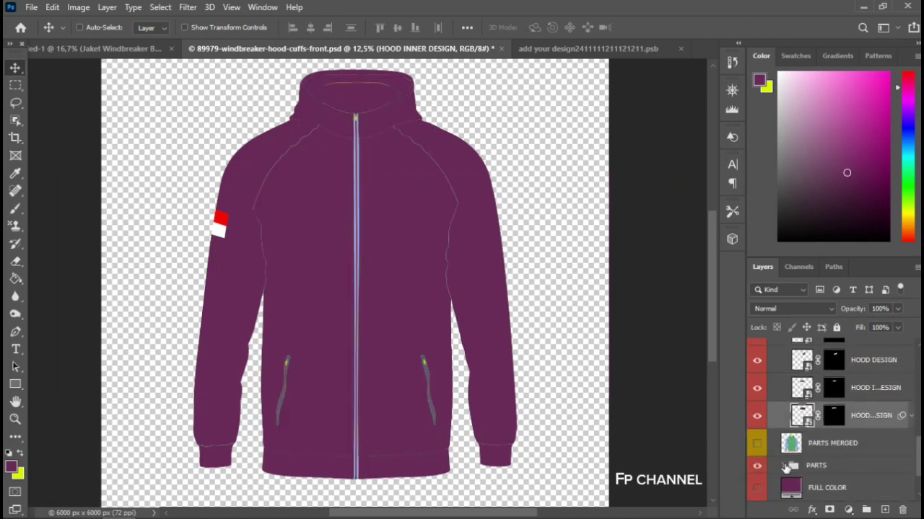
click(784, 466)
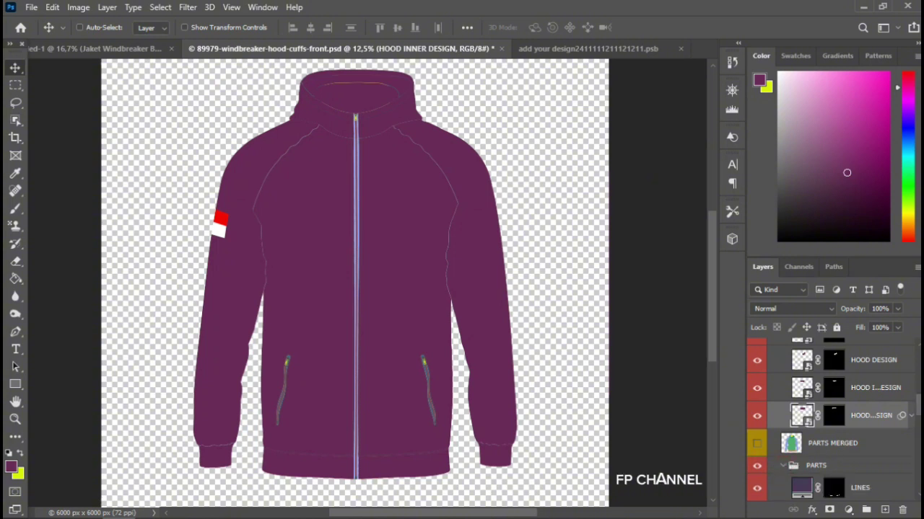
Step: Hide the LINES, STITCHES, FRONT and SLEEVES part layers, and make the ZIP layer visible
drag(917, 406, 917, 426)
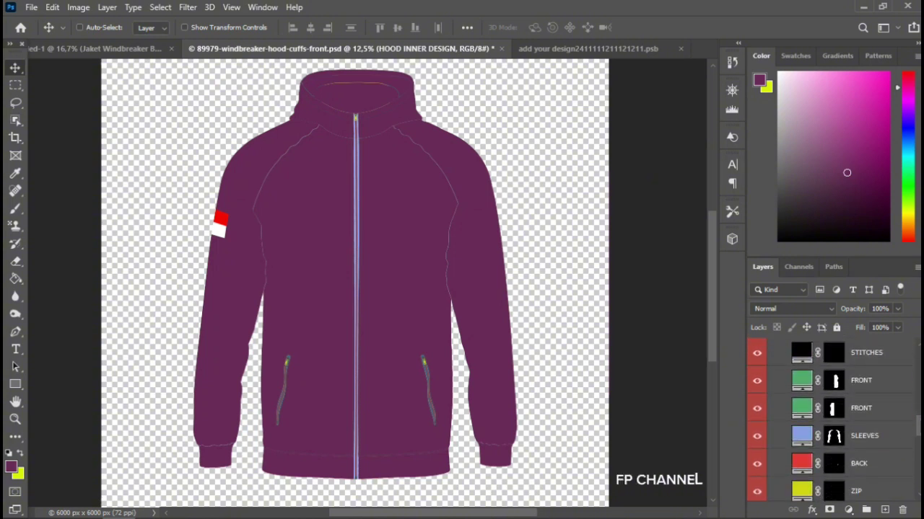
scroll(808, 426, up, 2)
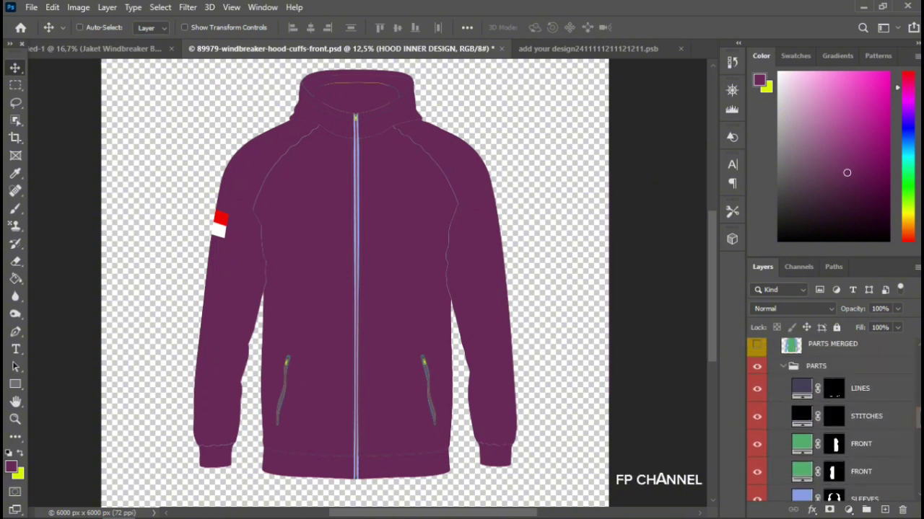
click(758, 390)
click(758, 445)
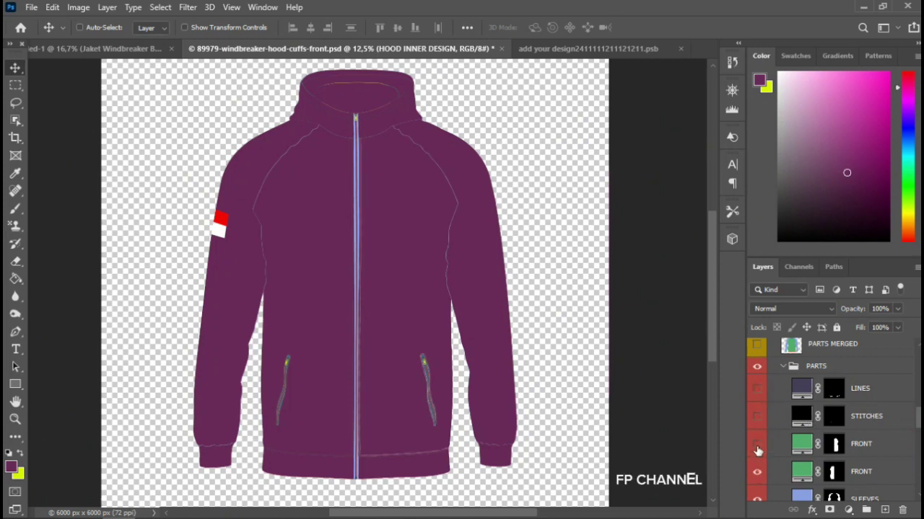
click(757, 473)
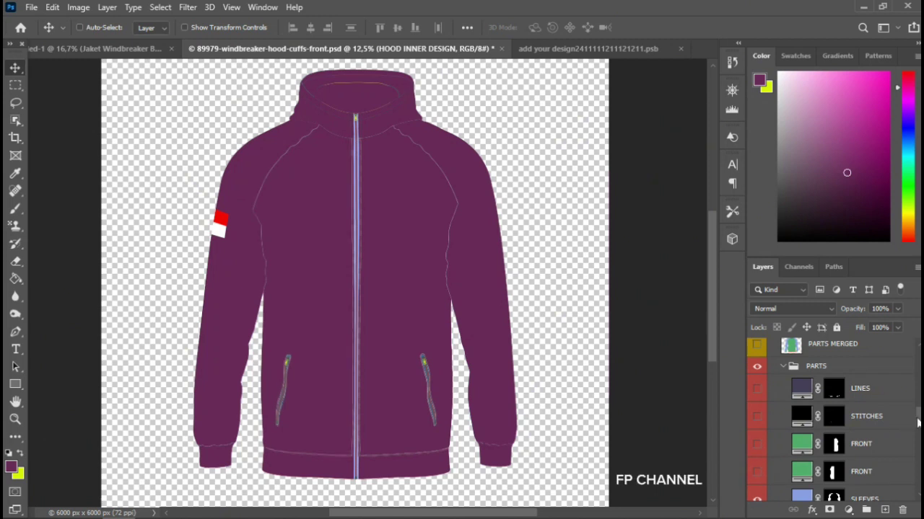
scroll(830, 419, down, 3)
click(759, 390)
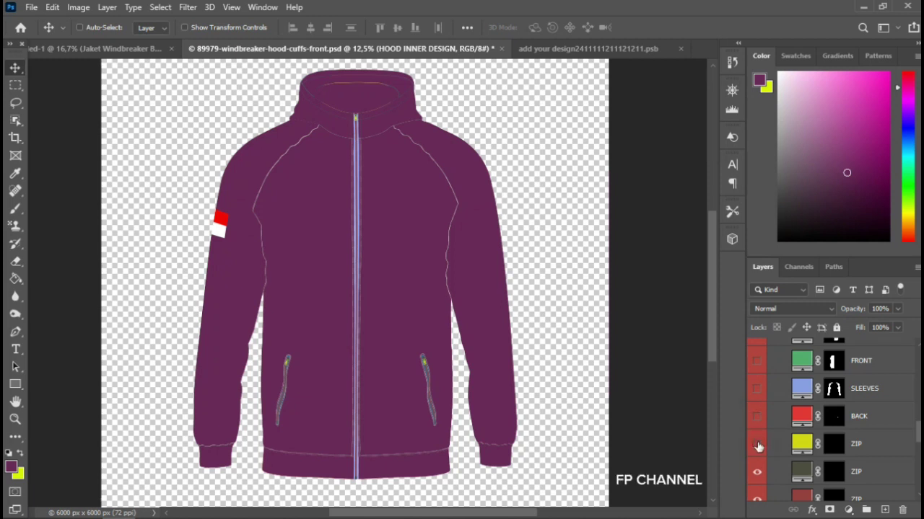
click(757, 445)
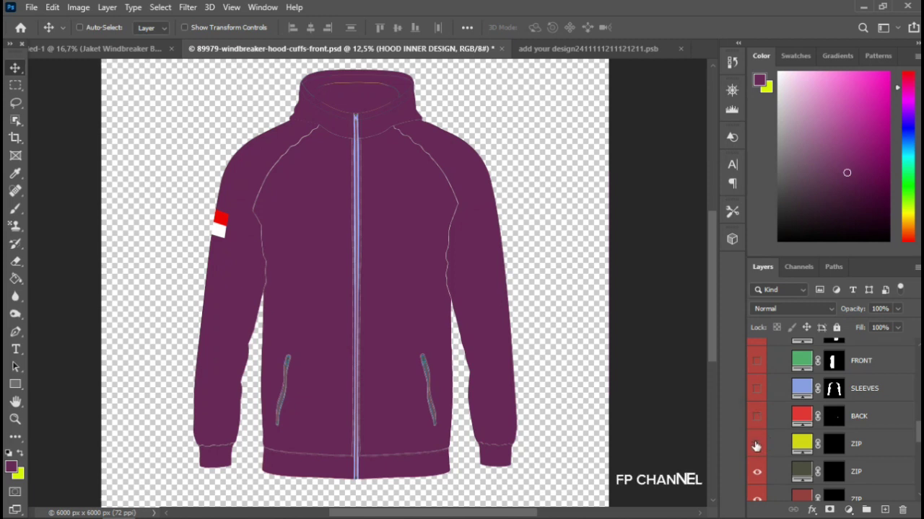
Step: Change the first ZIP fill colour from yellow to white (ffffff)
double_click(801, 445)
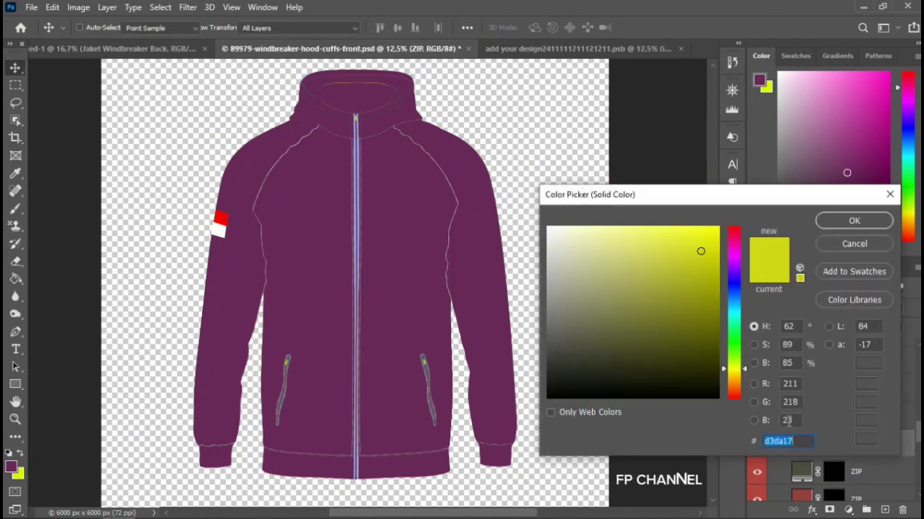
click(547, 228)
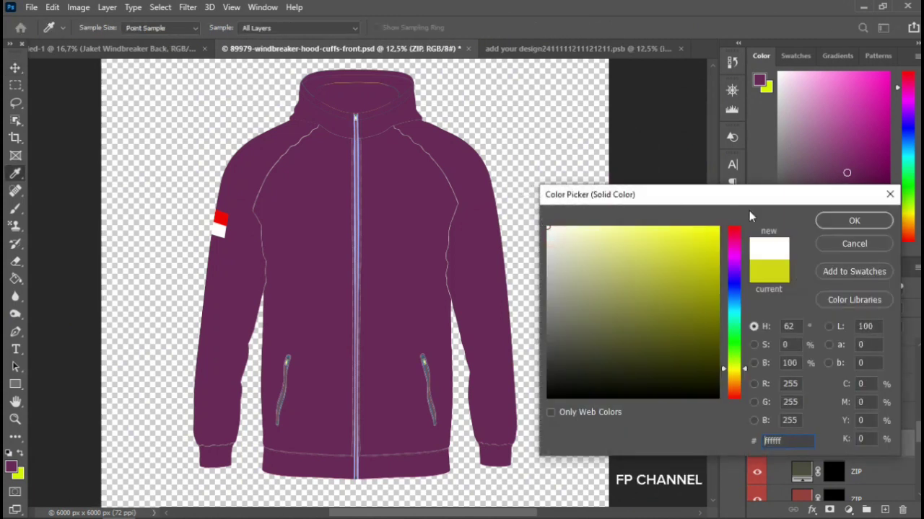
click(839, 221)
Step: Hide the second ZIP layer, toggling the third ZIP layer off and back on to compare
scroll(353, 274, down, 1)
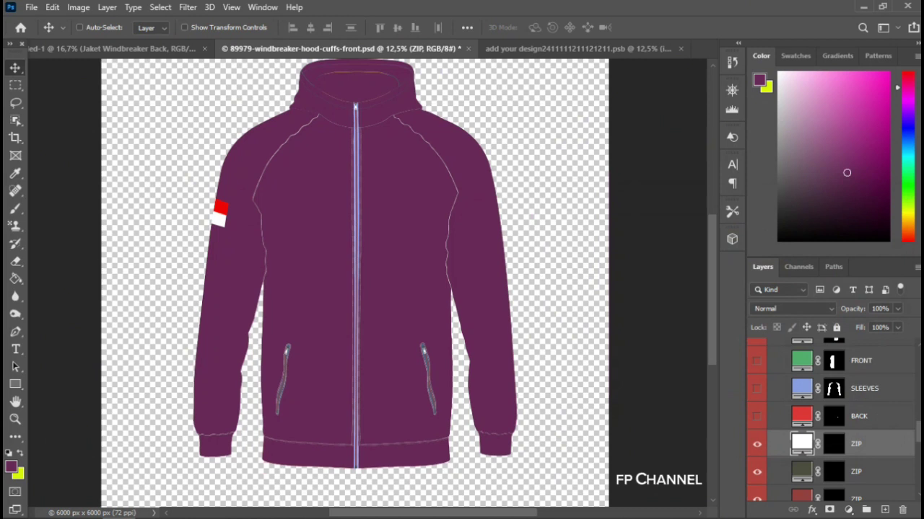
scroll(354, 274, down, 1)
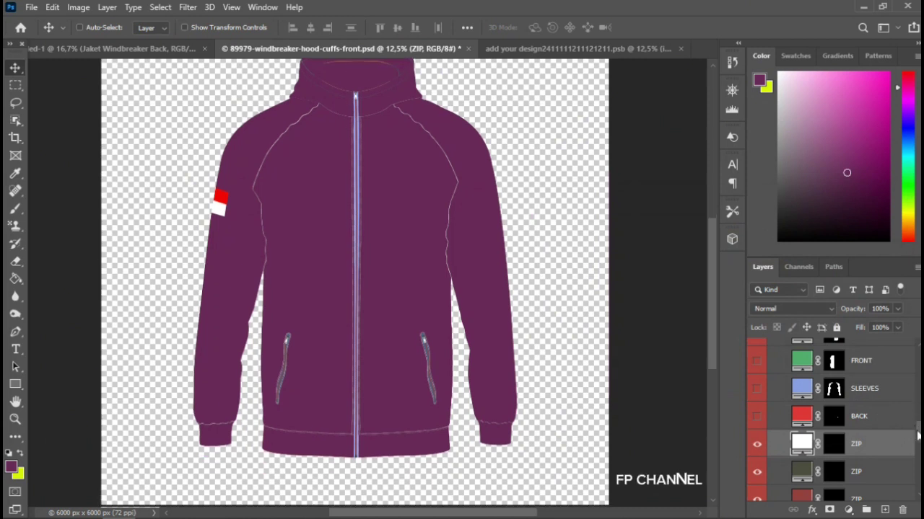
scroll(891, 433, down, 3)
scroll(890, 432, up, 3)
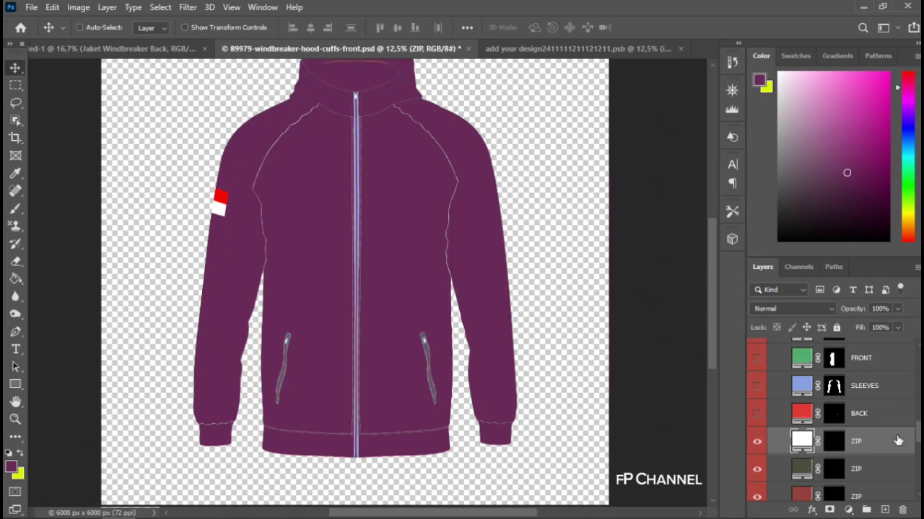
scroll(897, 441, down, 1)
scroll(898, 441, down, 2)
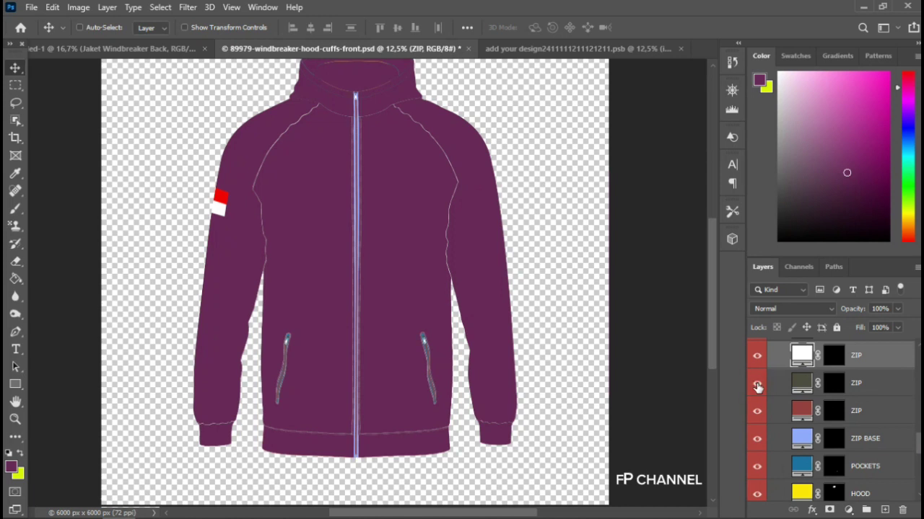
click(757, 386)
click(757, 410)
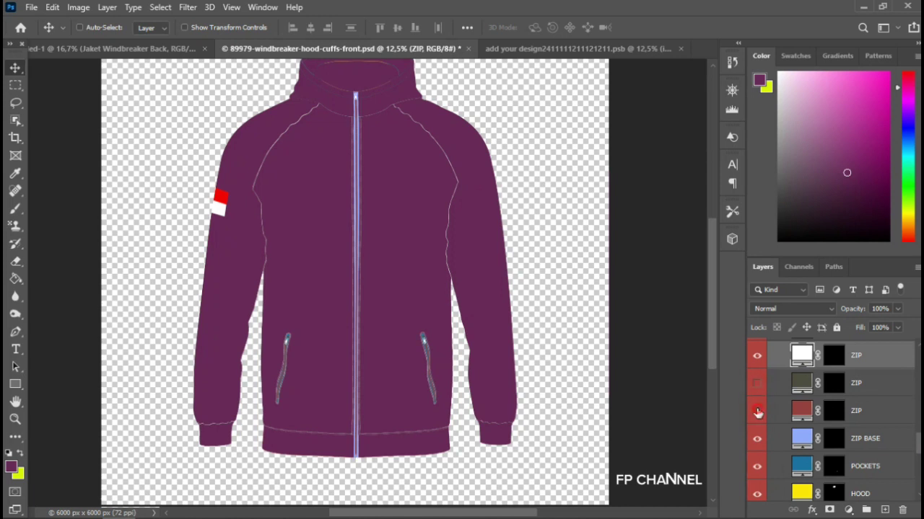
click(757, 411)
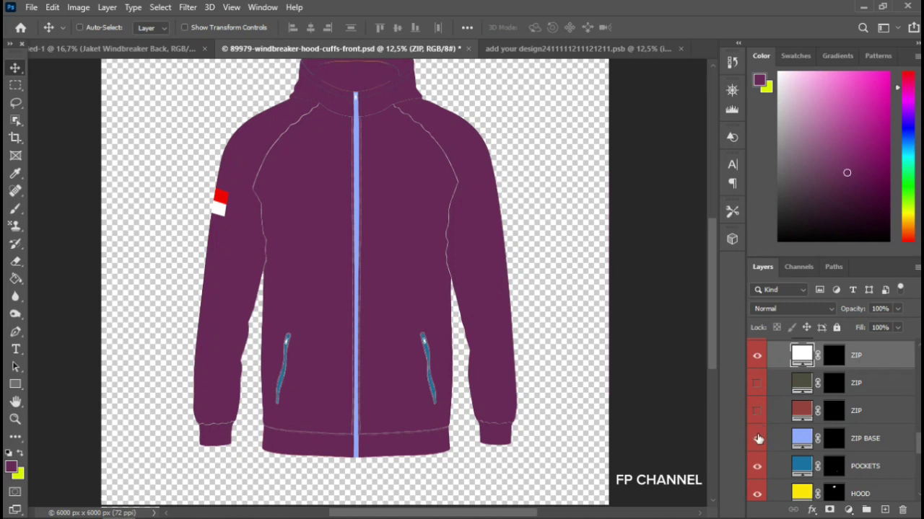
click(757, 411)
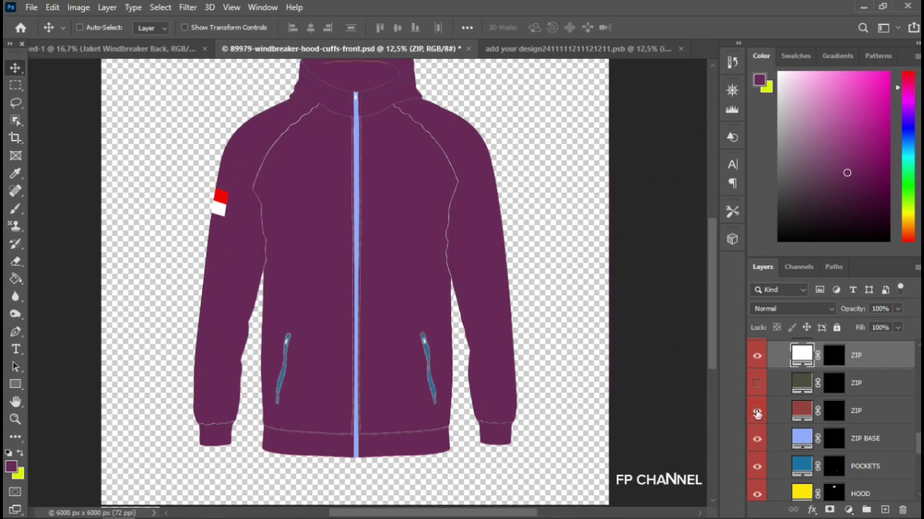
Step: Change the third ZIP layer's fill colour from dark red to grey 6a6969
double_click(800, 412)
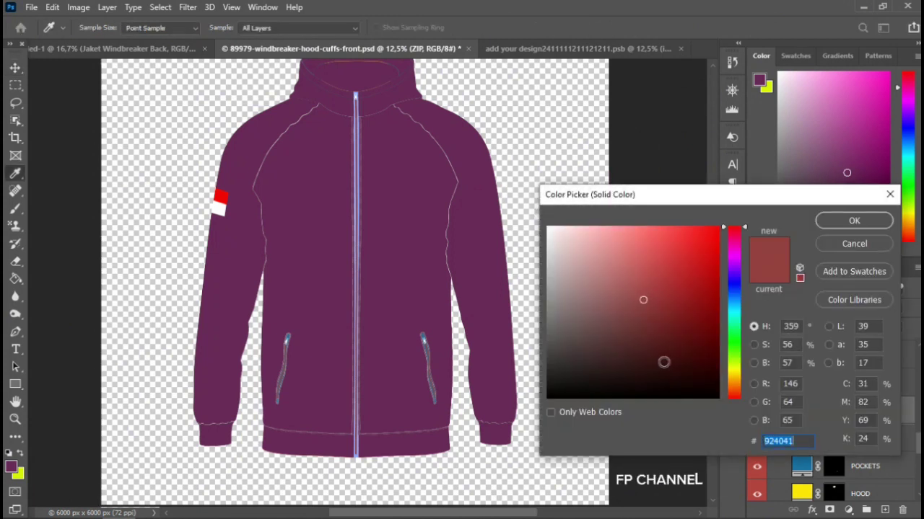
drag(552, 319, 547, 335)
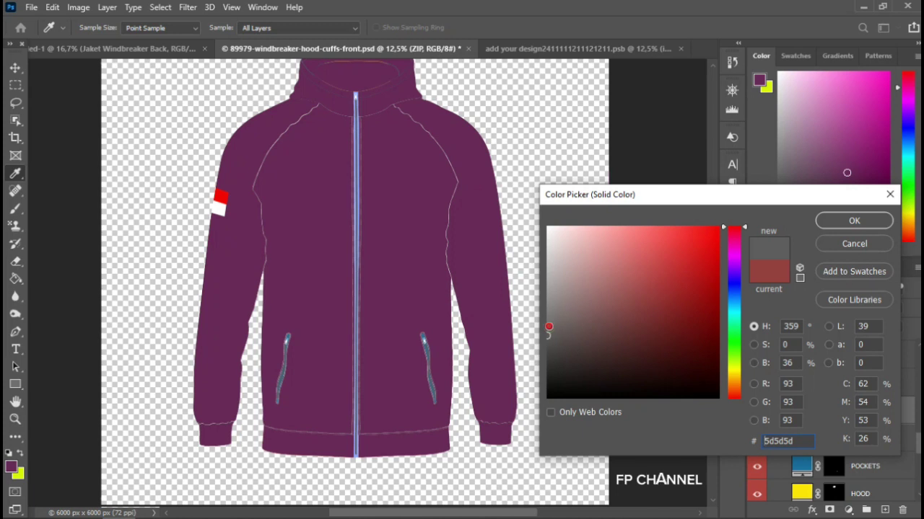
click(549, 327)
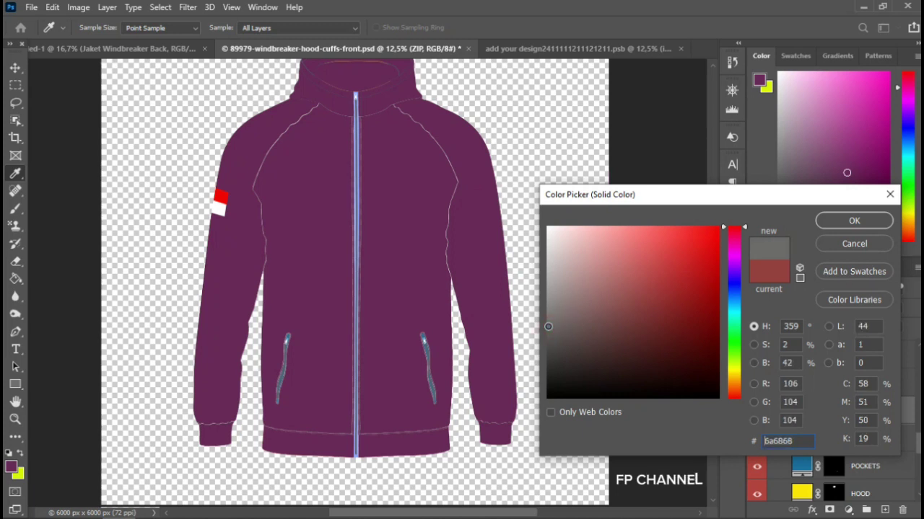
click(849, 221)
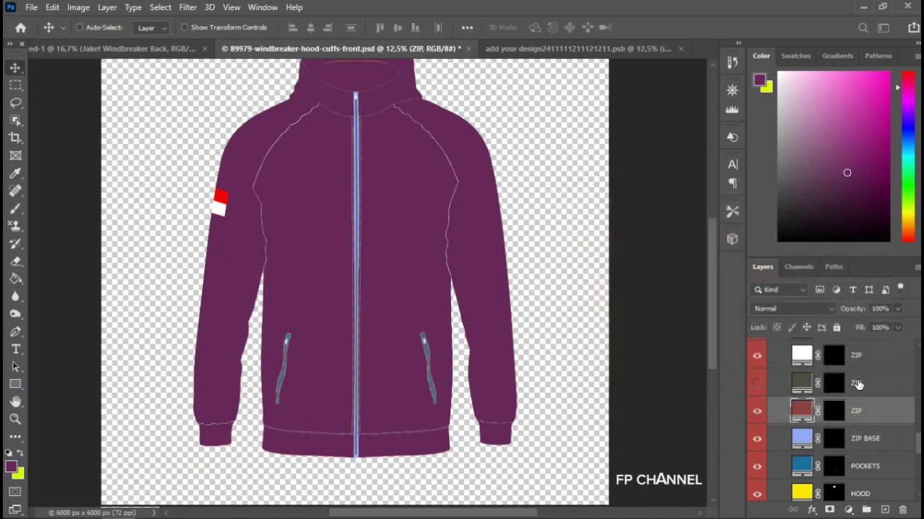
Step: Check the ZIP BASE layer and its colour, keeping it light blue 90aaff
click(757, 439)
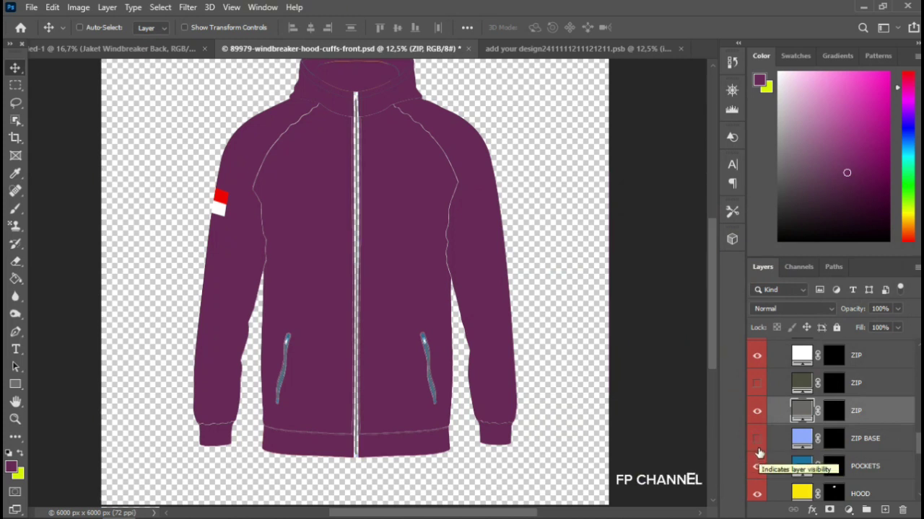
click(758, 440)
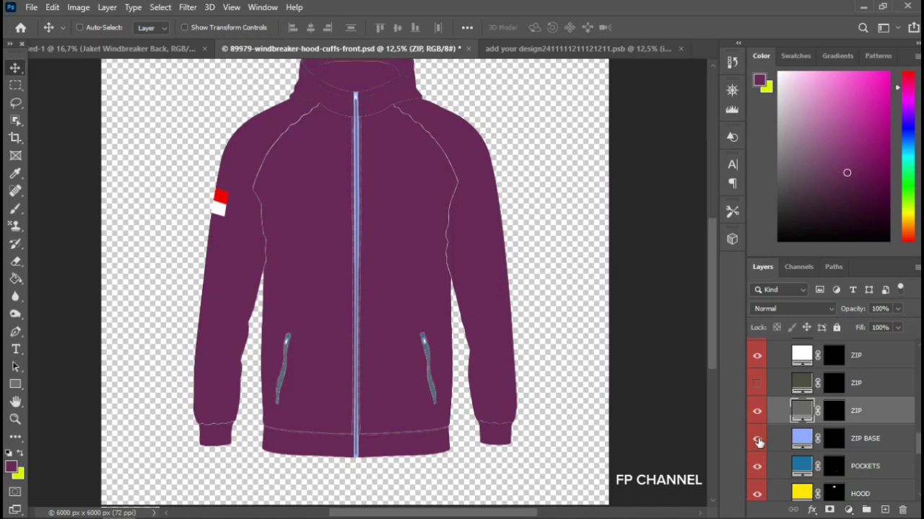
double_click(803, 442)
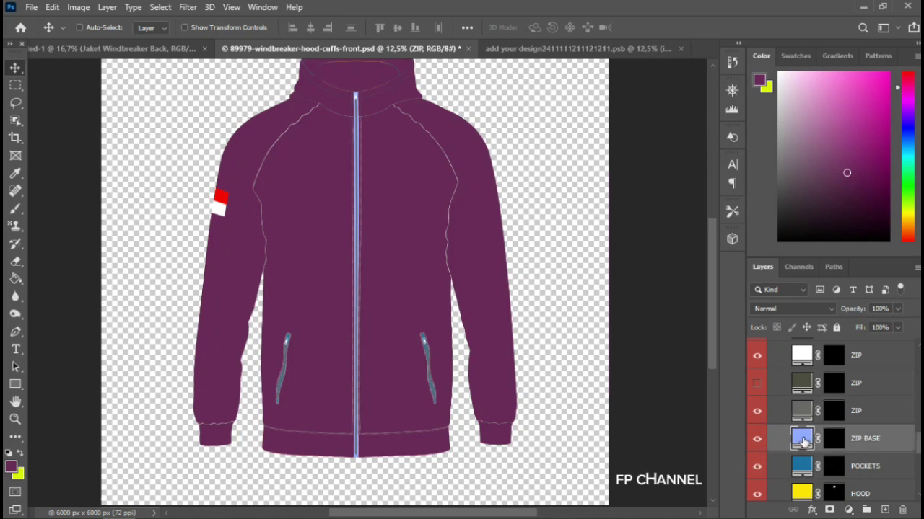
key(BackSpace)
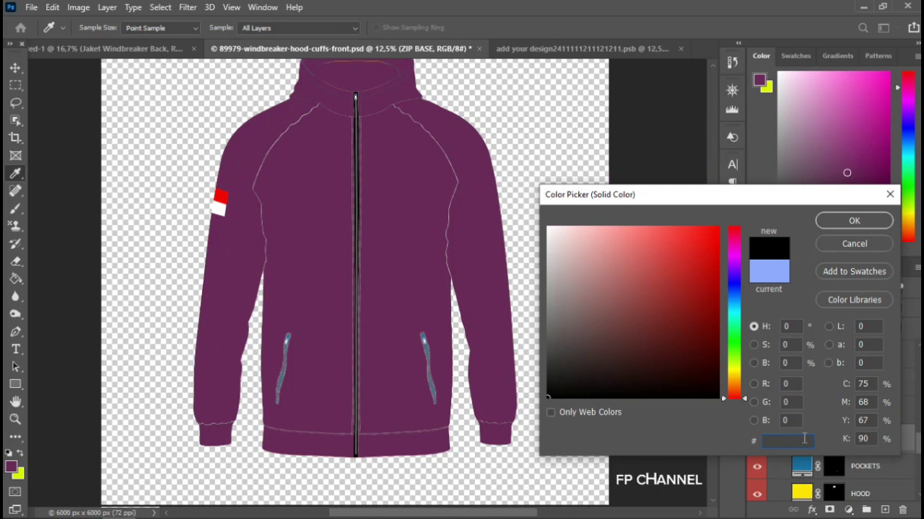
click(849, 246)
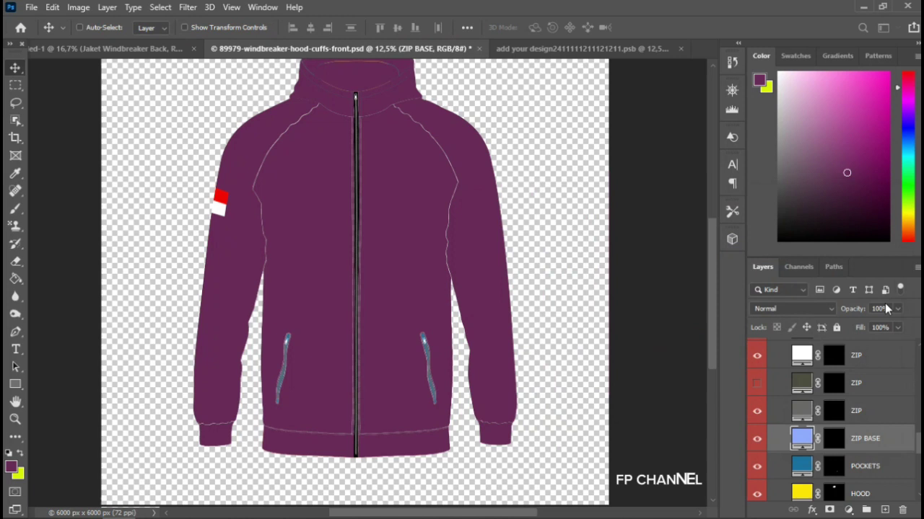
scroll(911, 399, down, 3)
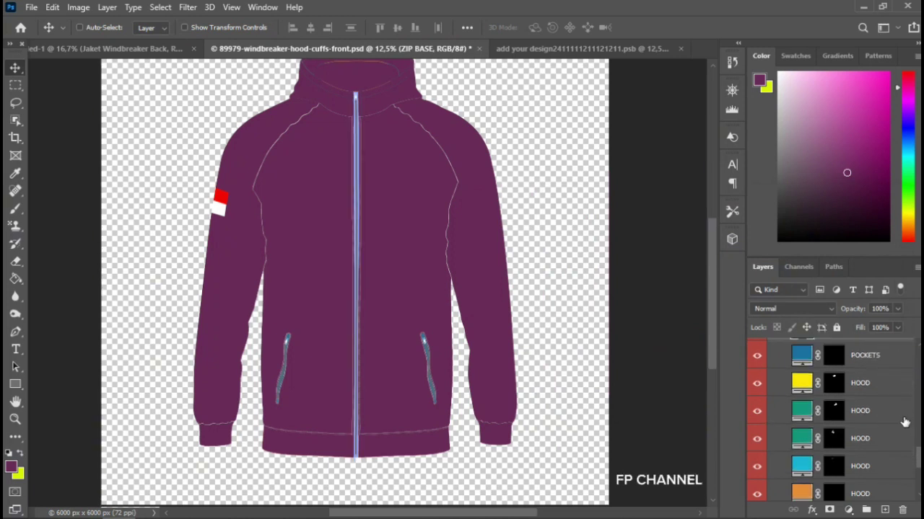
drag(919, 455, 918, 478)
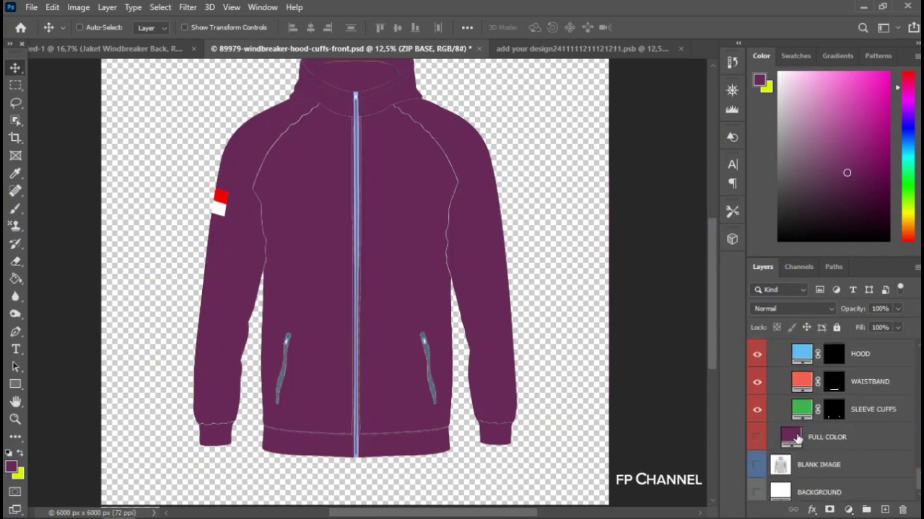
Step: Select the FULL COLOR layer and view its fill colour without changing it
click(790, 438)
double_click(790, 438)
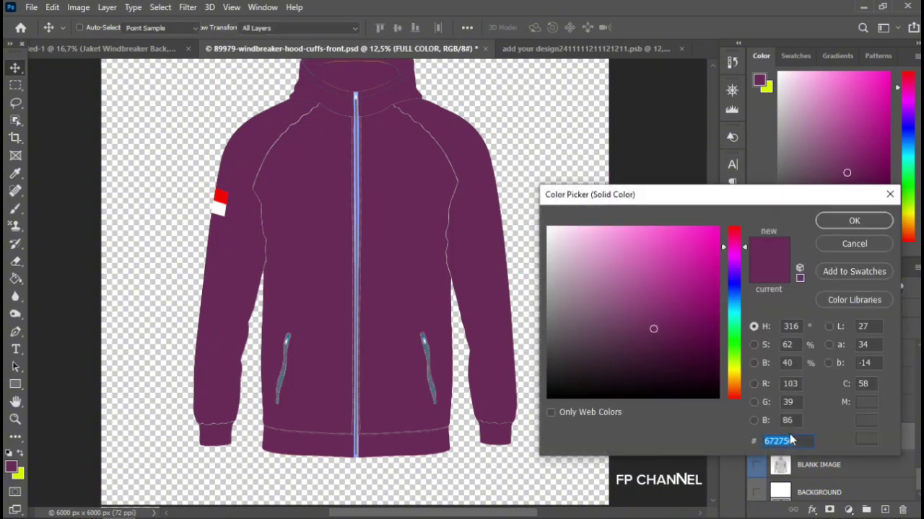
key(Return)
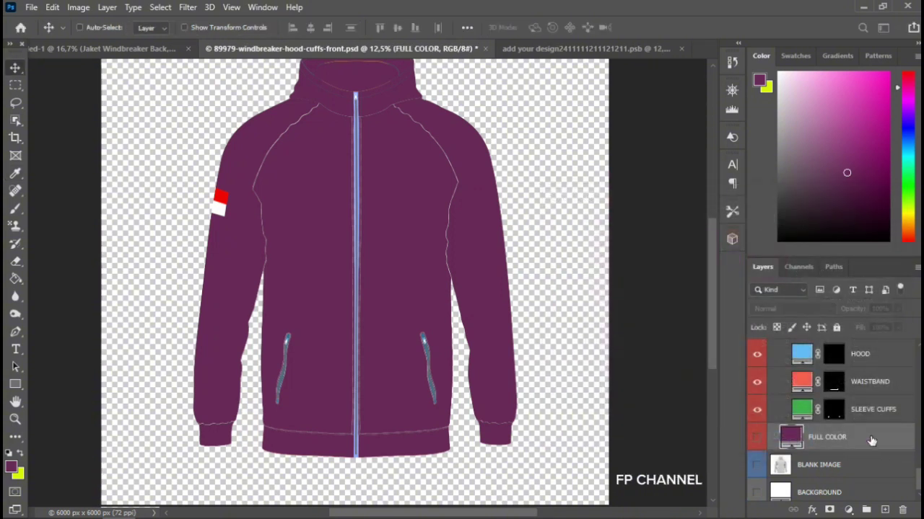
Step: Hide the hood, waistband, sleeve cuff and pocket colour layers
scroll(759, 475, up, 2)
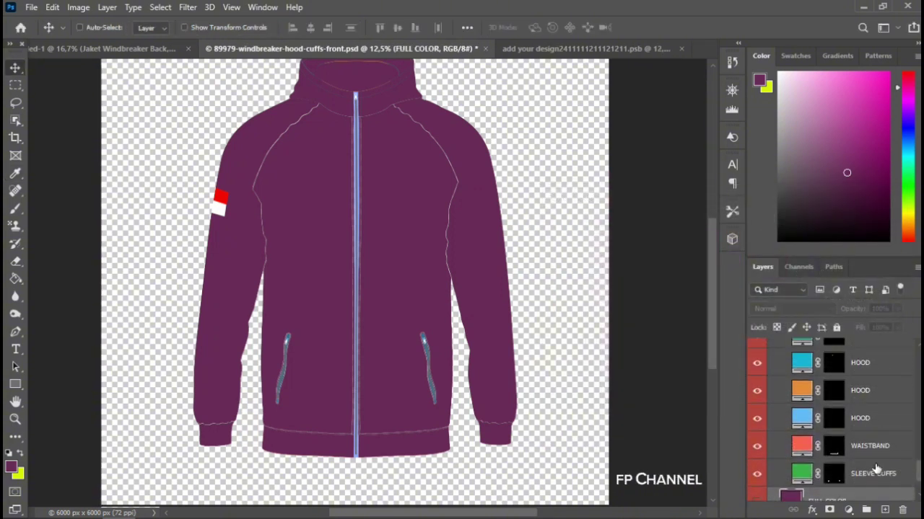
drag(759, 475, 760, 411)
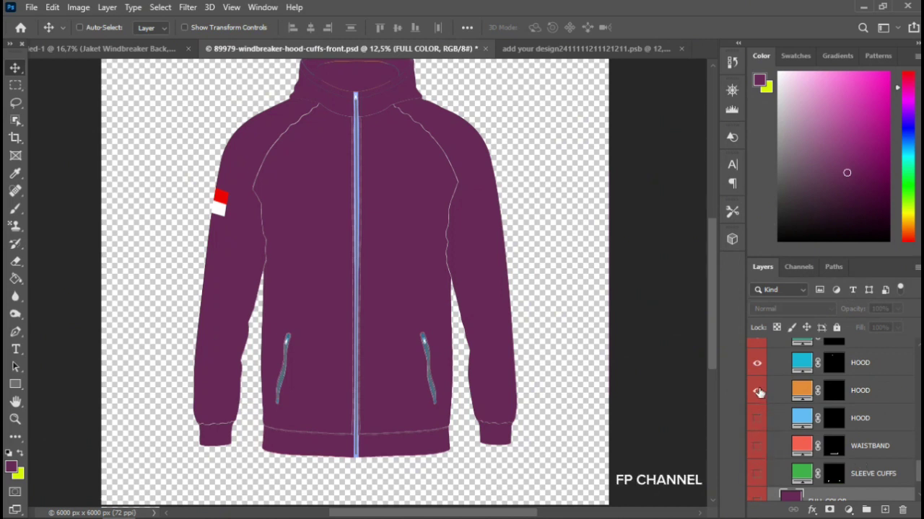
drag(759, 411, 757, 363)
scroll(759, 433, up, 5)
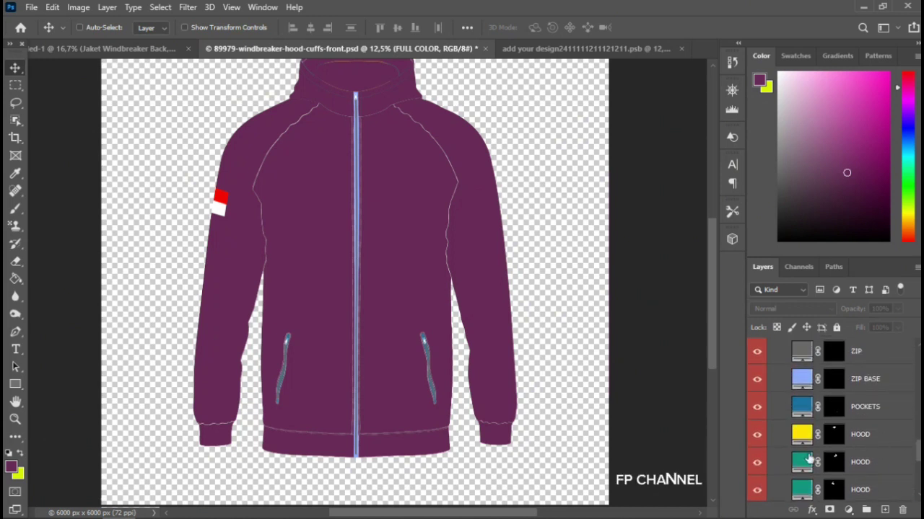
drag(757, 493, 759, 437)
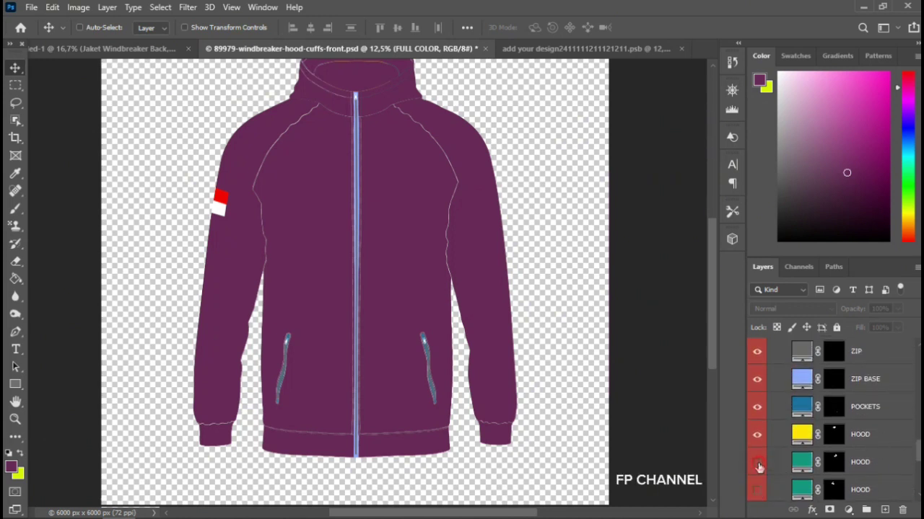
click(759, 437)
click(758, 408)
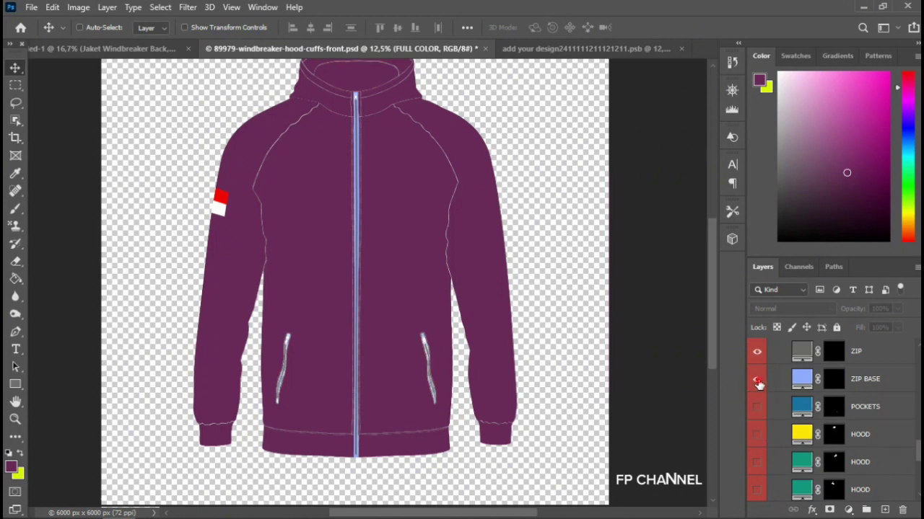
click(758, 381)
click(758, 381)
Step: Set the ZIP BASE fill to the jacket purple 672756
double_click(802, 379)
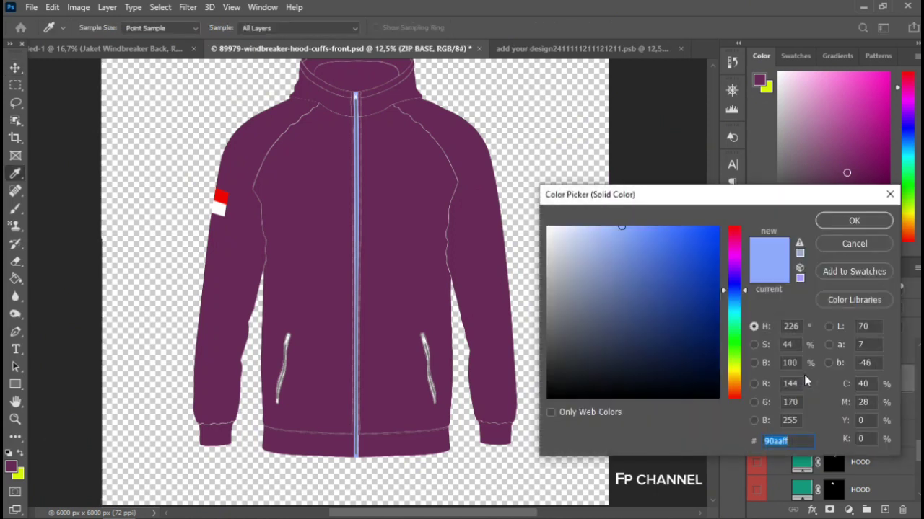
text(672756)
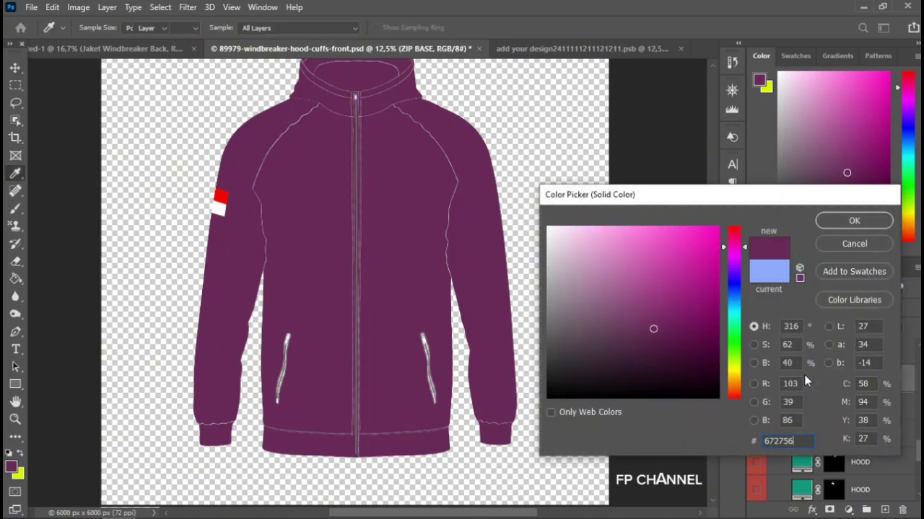
key(Return)
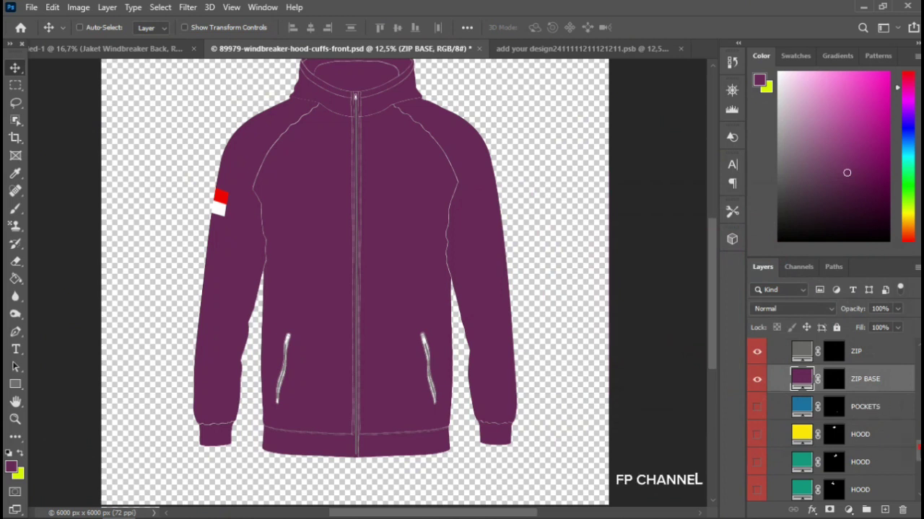
scroll(919, 448, up, 1)
scroll(918, 447, up, 2)
scroll(918, 447, up, 2)
scroll(918, 447, up, 2)
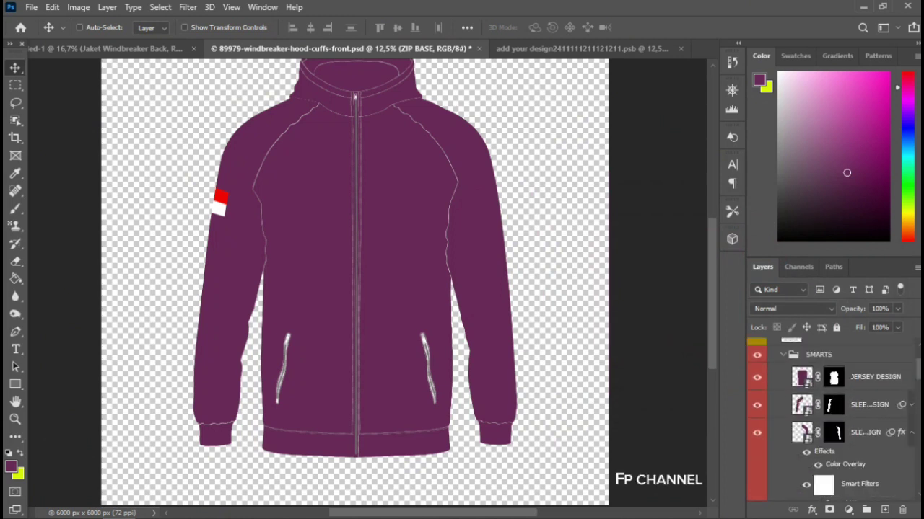
scroll(919, 448, up, 2)
Step: Make the WINDBREAKER group's highlights and shadows layers visible on the purple jacket
scroll(918, 447, up, 2)
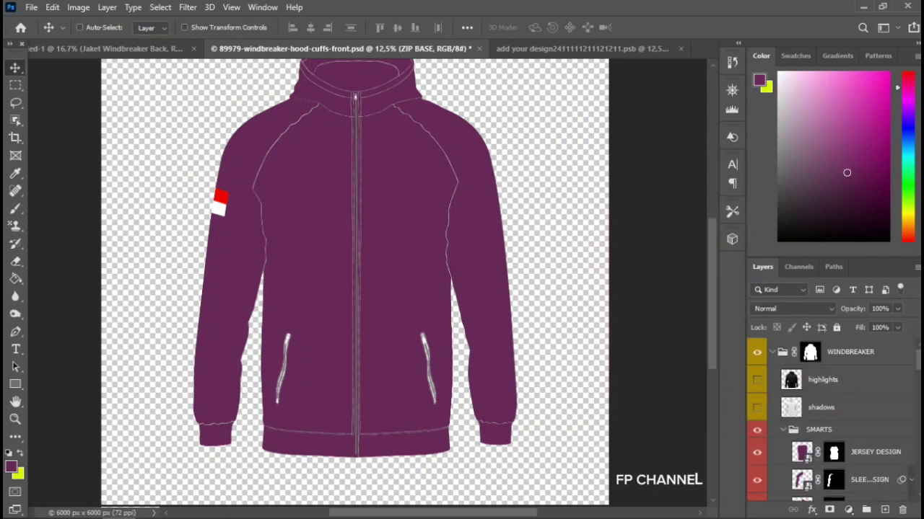
click(757, 380)
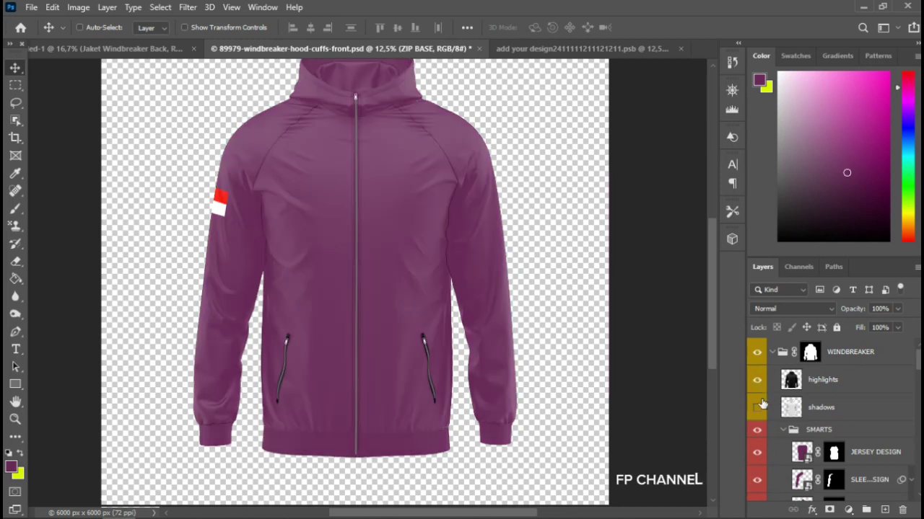
click(757, 409)
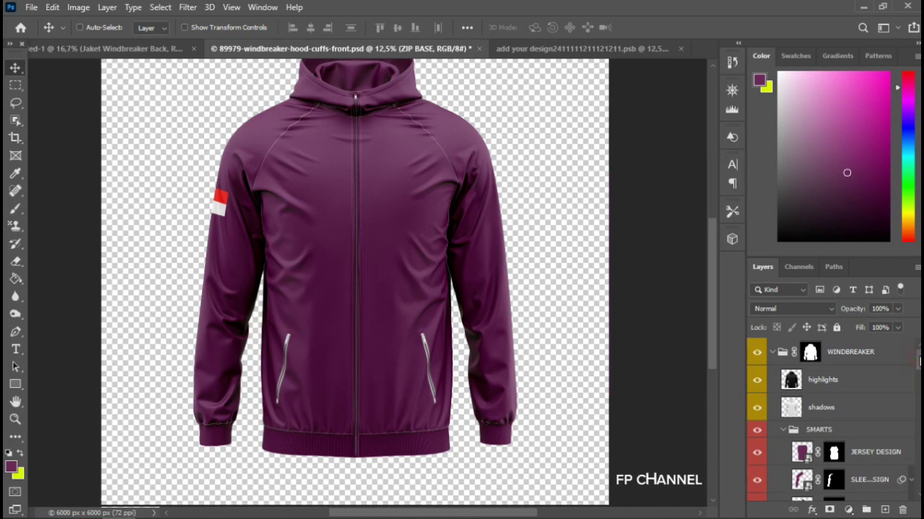
drag(918, 359, 917, 379)
scroll(830, 418, up, 3)
scroll(830, 419, down, 4)
scroll(829, 419, down, 2)
scroll(830, 419, down, 2)
scroll(830, 418, down, 2)
scroll(829, 418, down, 2)
scroll(829, 418, down, 2)
scroll(830, 419, down, 2)
scroll(830, 418, down, 2)
scroll(830, 418, down, 2)
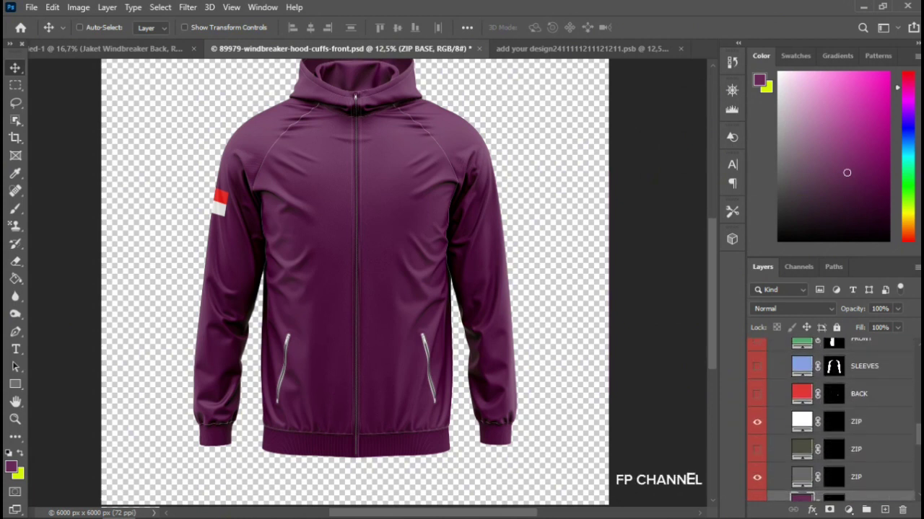
Step: Toggle the ZIP layers to compare, leaving the white zip layer hidden
click(758, 424)
click(758, 425)
click(758, 424)
click(757, 479)
click(756, 479)
Step: Turn on the white BACKGROUND layer behind the jacket mockup
scroll(830, 419, down, 2)
scroll(830, 419, down, 1)
scroll(830, 418, down, 2)
scroll(818, 445, down, 2)
scroll(817, 445, down, 2)
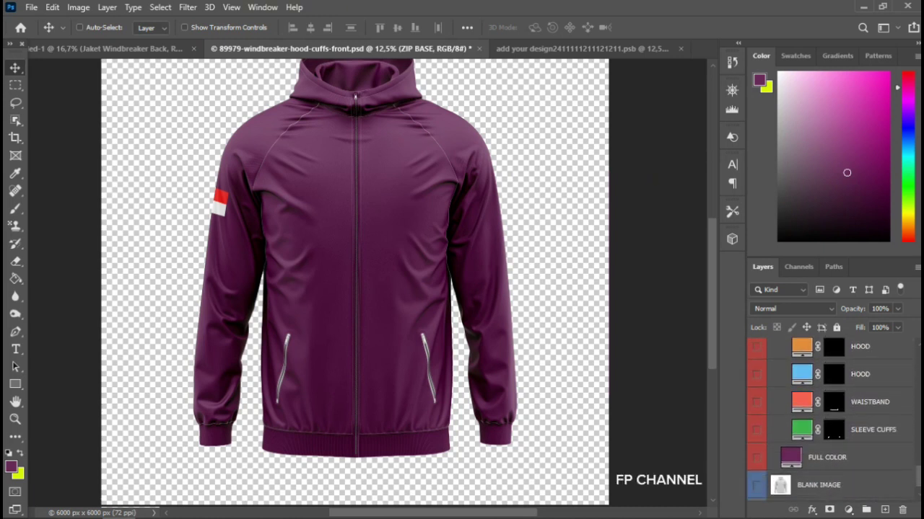
scroll(817, 445, down, 1)
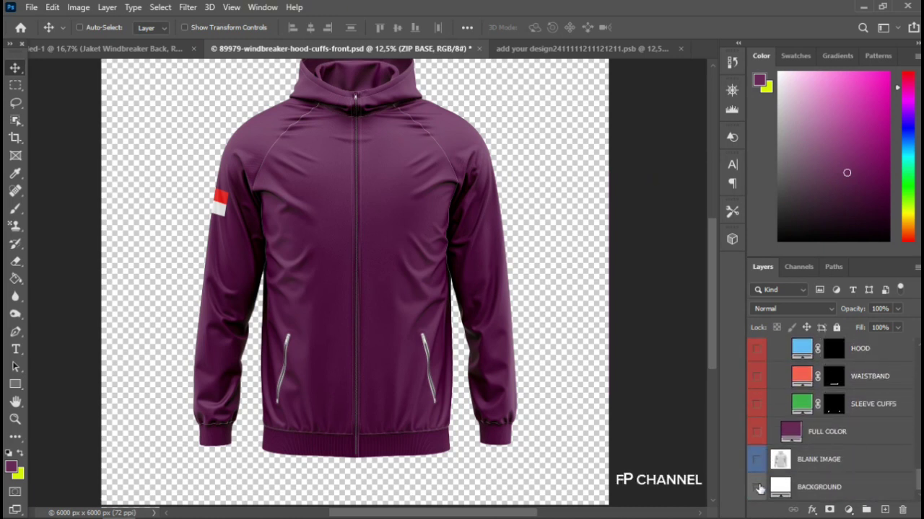
click(757, 488)
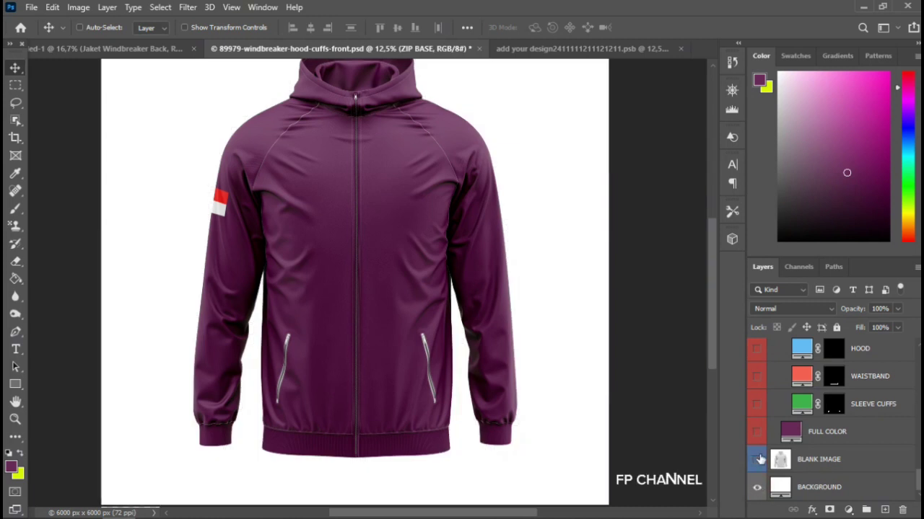
mouse_move(708, 337)
mouse_down()
mouse_move(709, 320)
mouse_move(709, 330)
mouse_up()
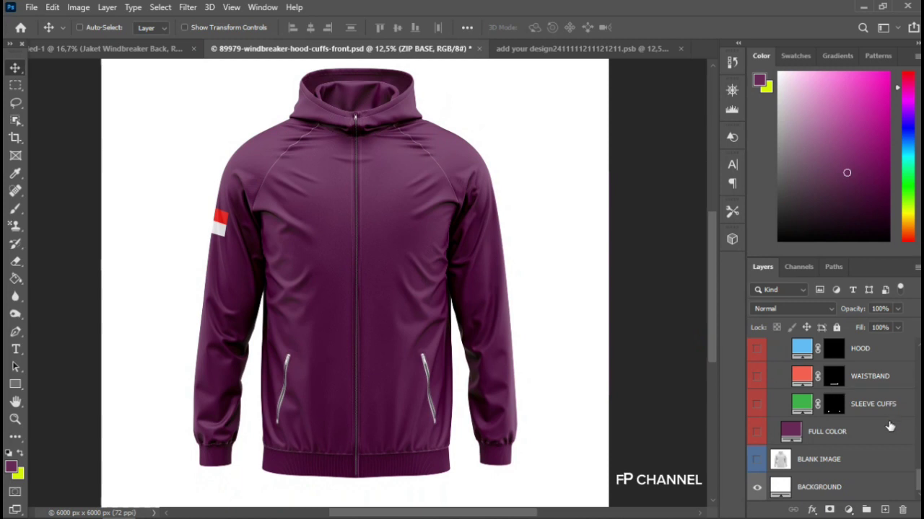
Step: Make the BLANK IMAGE layer visible beneath the purple windbreaker
click(757, 460)
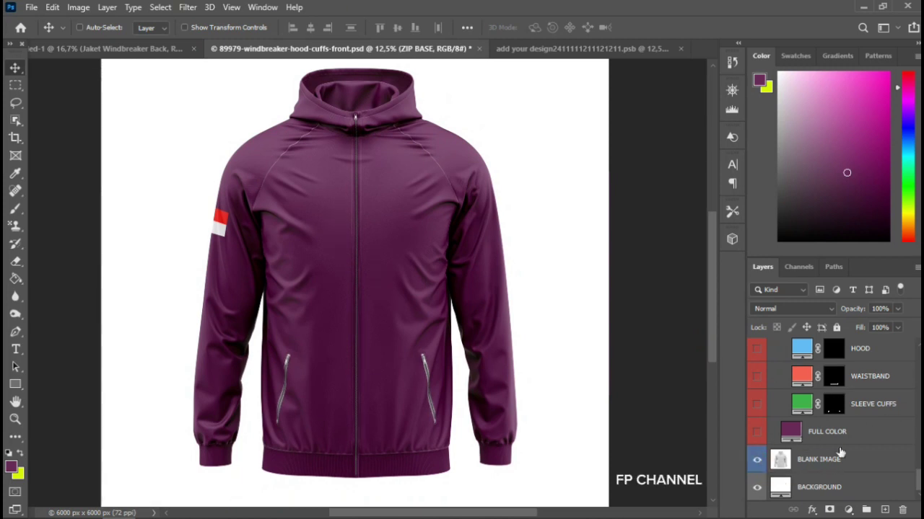
scroll(905, 460, up, 5)
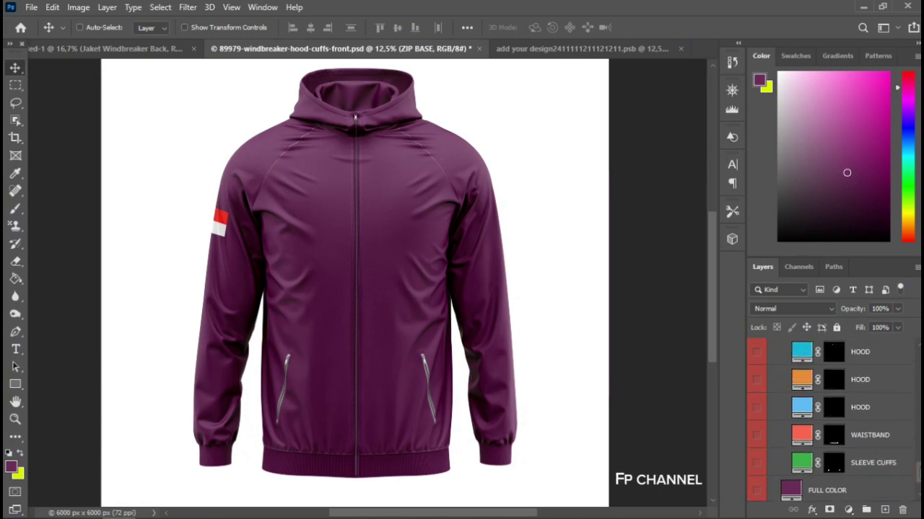
scroll(830, 418, up, 1)
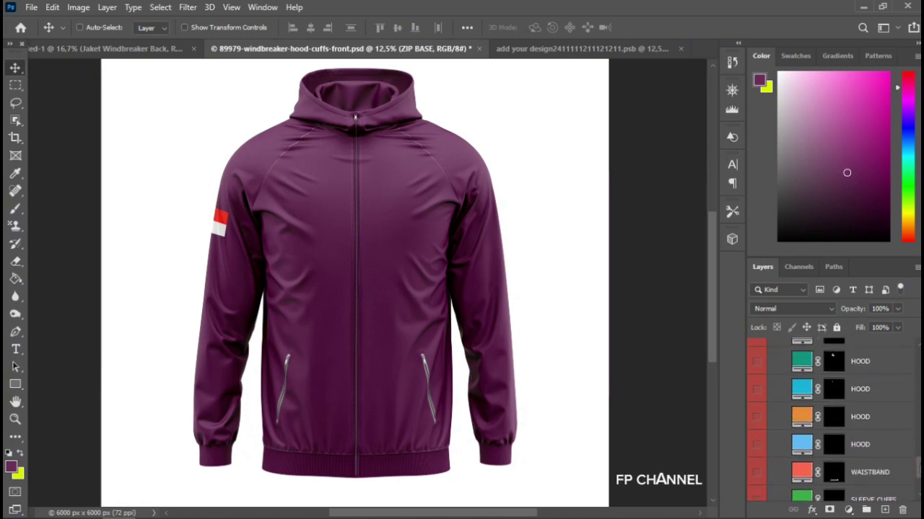
scroll(830, 418, up, 5)
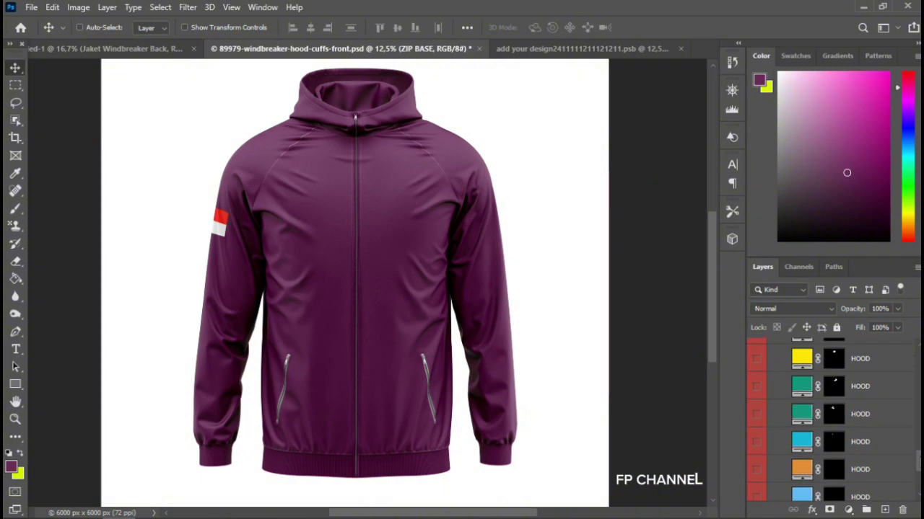
scroll(849, 430, up, 3)
scroll(849, 430, up, 2)
scroll(849, 430, up, 2)
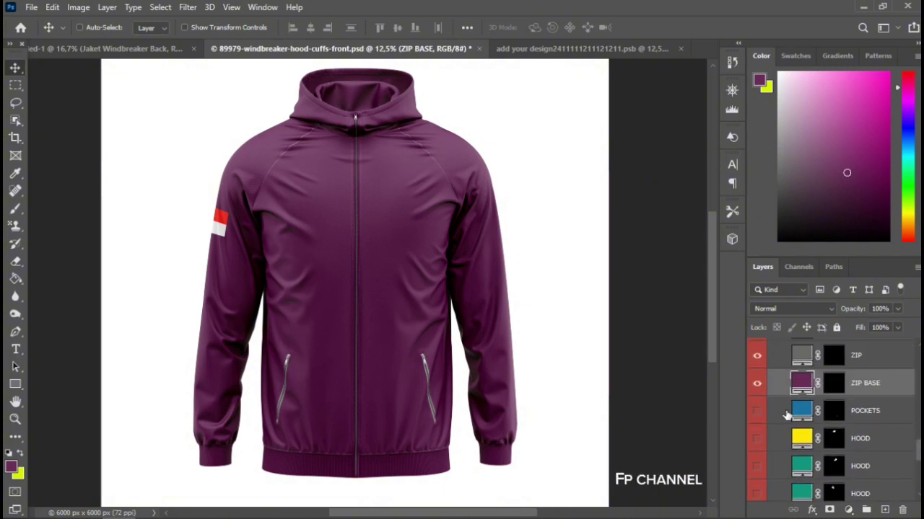
Step: Show the POCKETS layer and recolour the pocket trims grey 6a6969
click(756, 411)
click(757, 413)
click(758, 413)
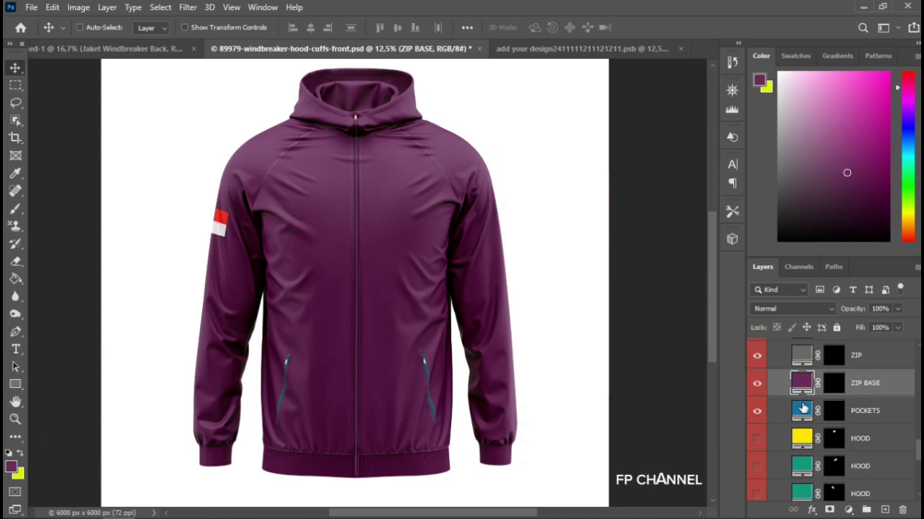
double_click(801, 356)
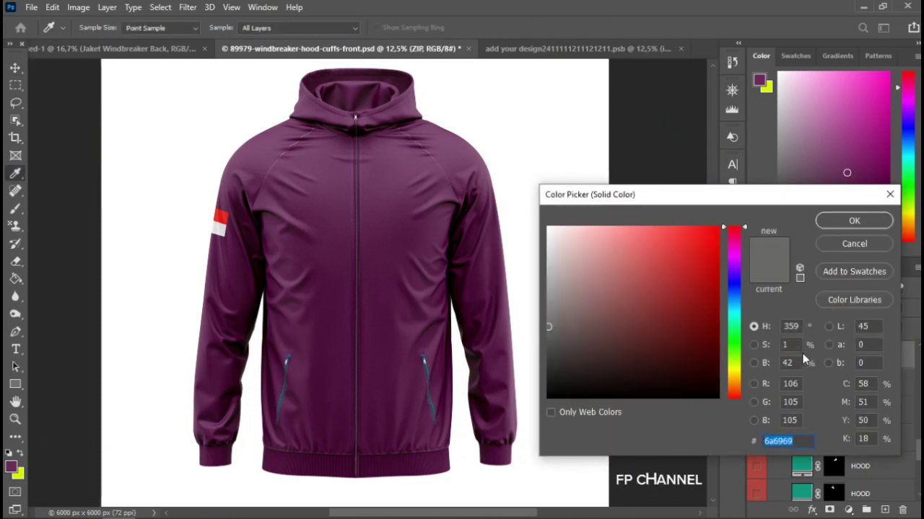
click(852, 222)
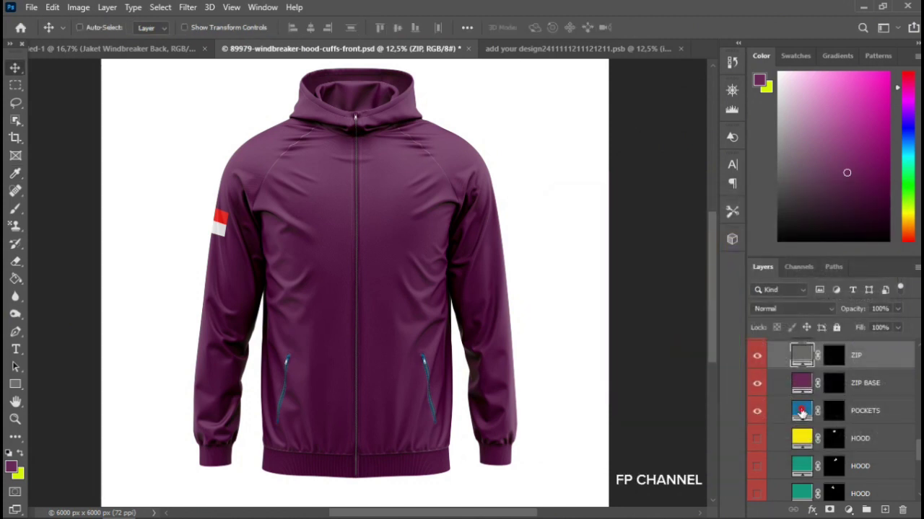
double_click(801, 411)
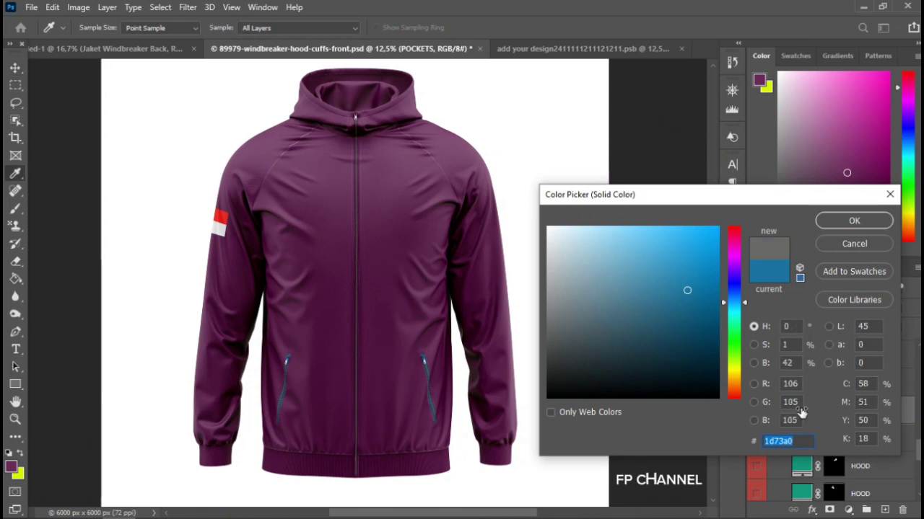
key(Return)
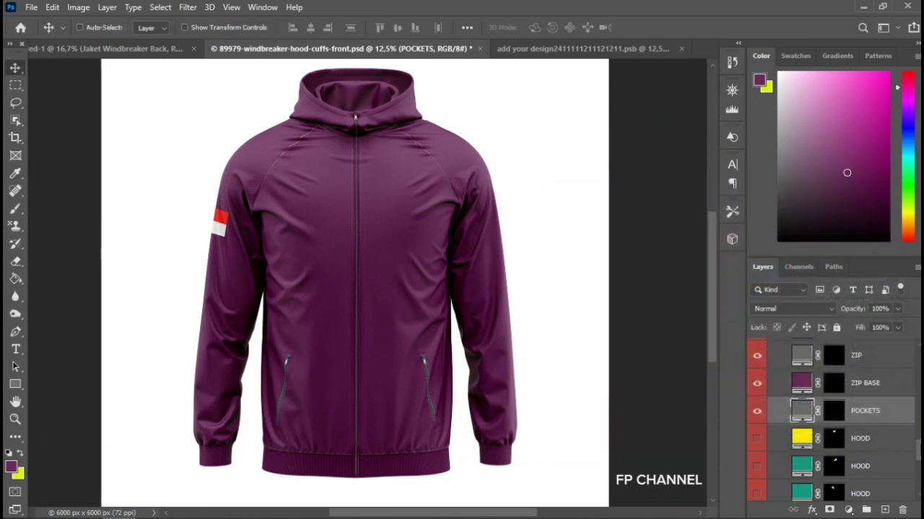
Step: Turn on the white ZIP layer so zipper pulls appear on the pockets
scroll(785, 388, up, 4)
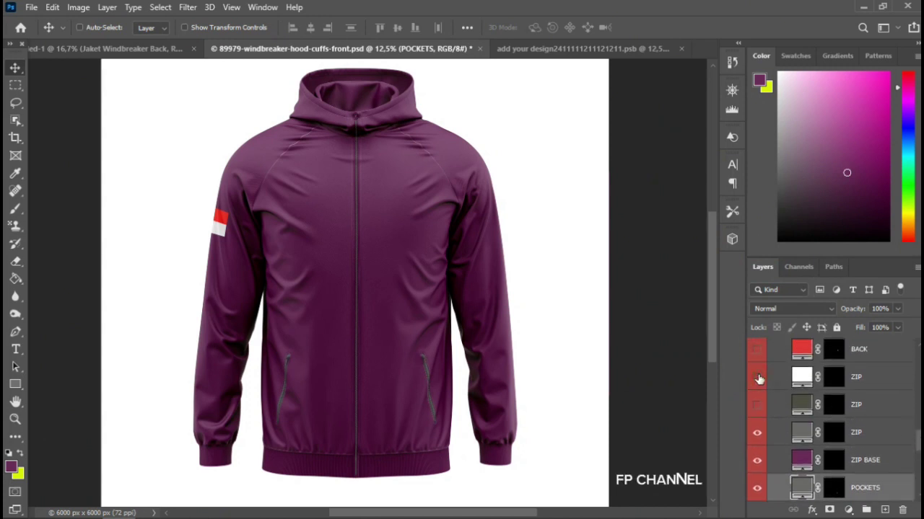
click(757, 377)
drag(919, 439, 919, 365)
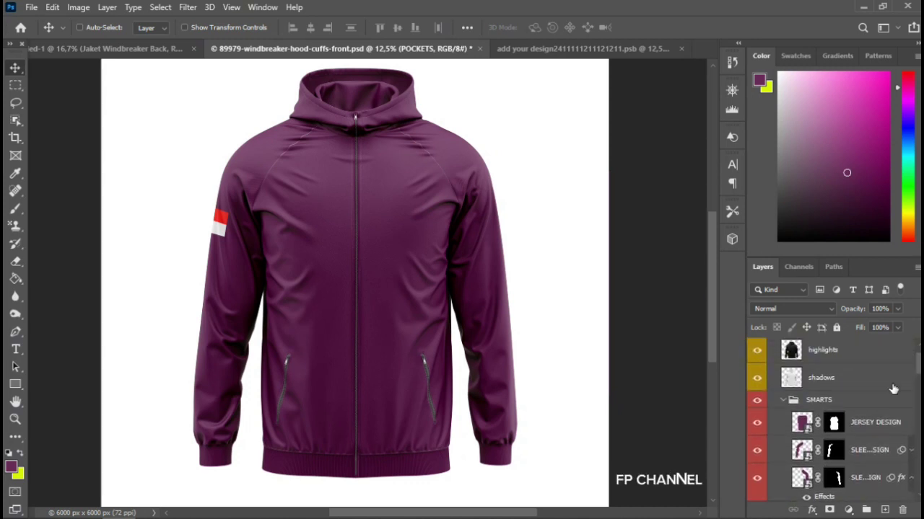
Step: Place the the-north-face-logo-outerwear image embedded on the upper-right chest beside the zipper
click(870, 425)
scroll(866, 426, up, 1)
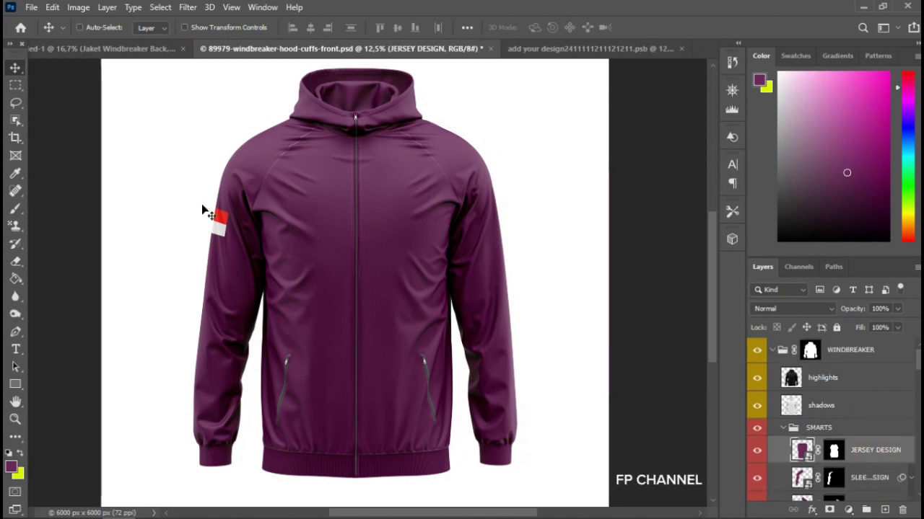
click(31, 7)
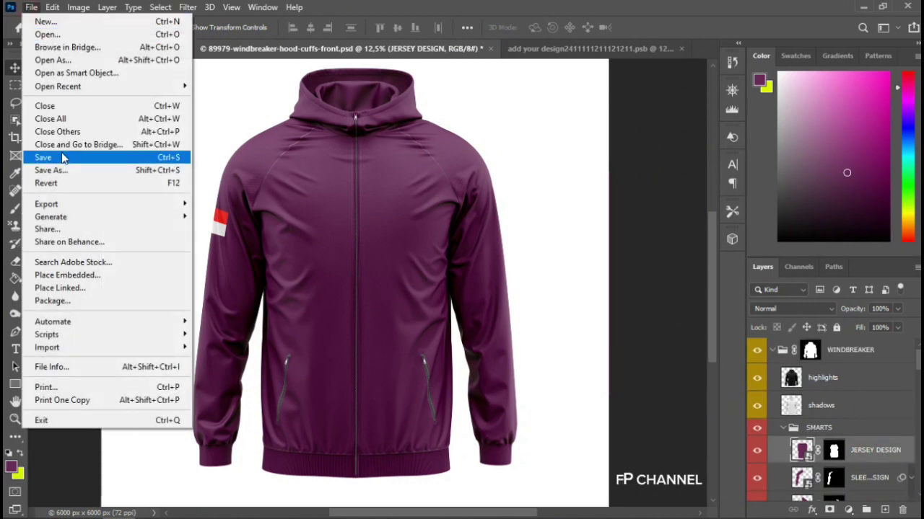
click(68, 275)
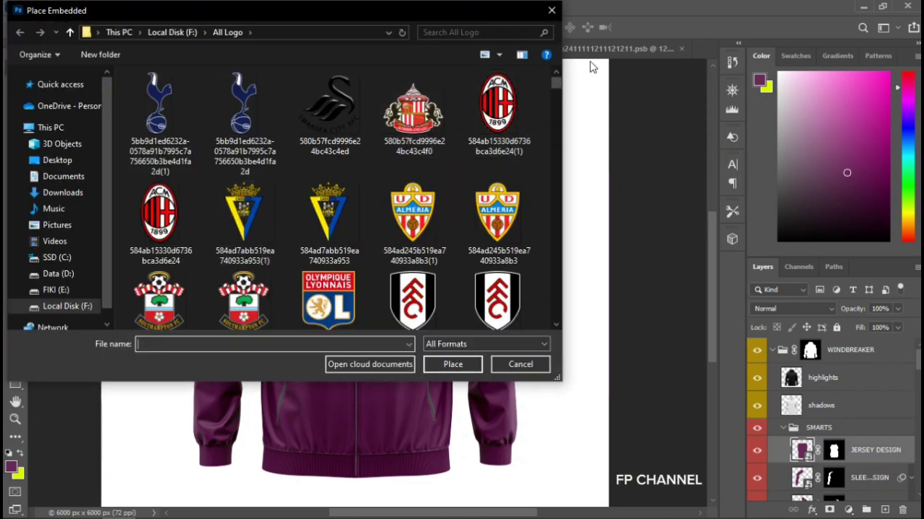
drag(556, 83, 556, 312)
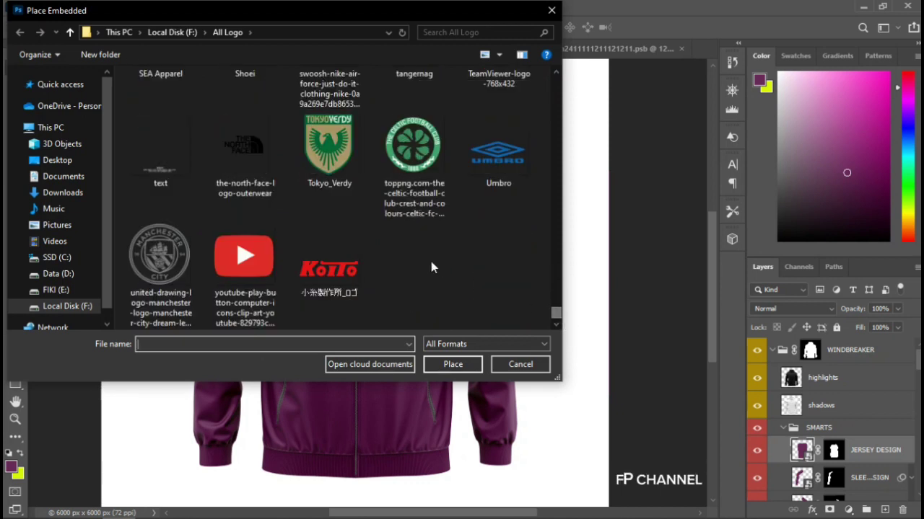
click(262, 151)
click(443, 366)
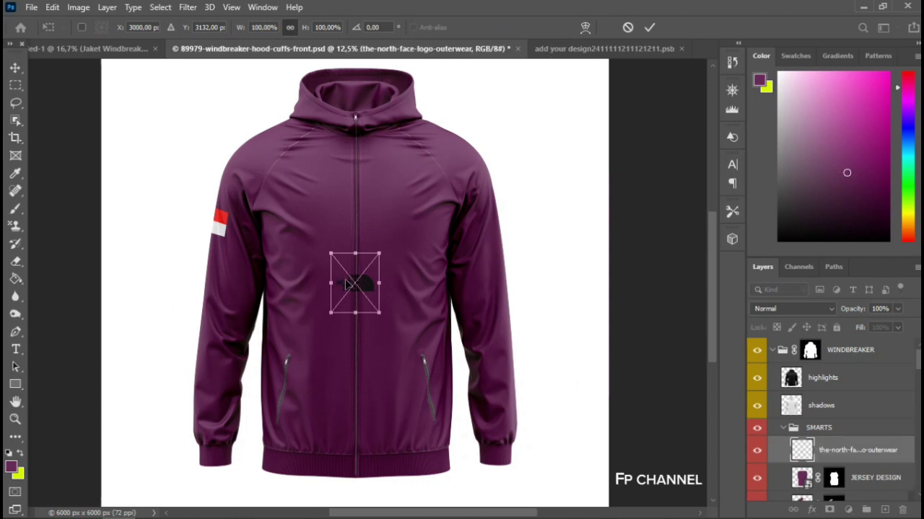
mouse_move(347, 285)
mouse_down()
mouse_move(404, 211)
mouse_move(417, 211)
mouse_up()
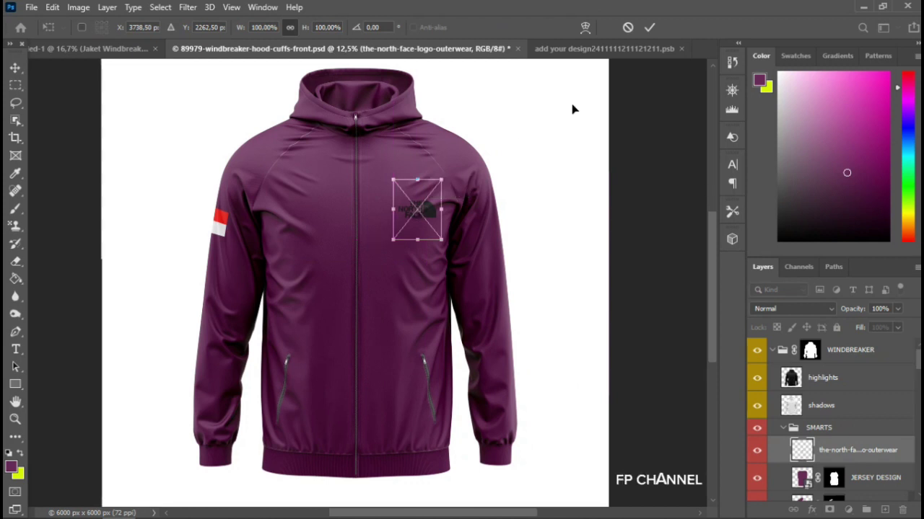
click(648, 27)
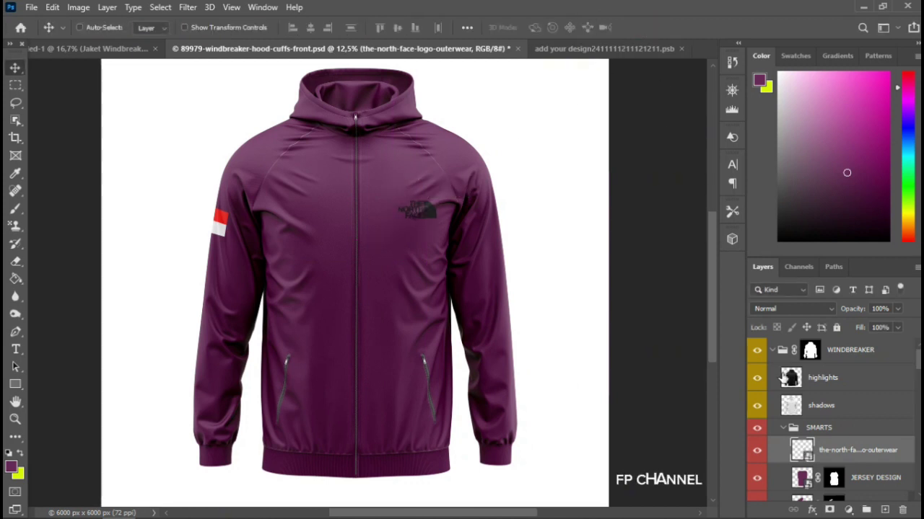
click(811, 510)
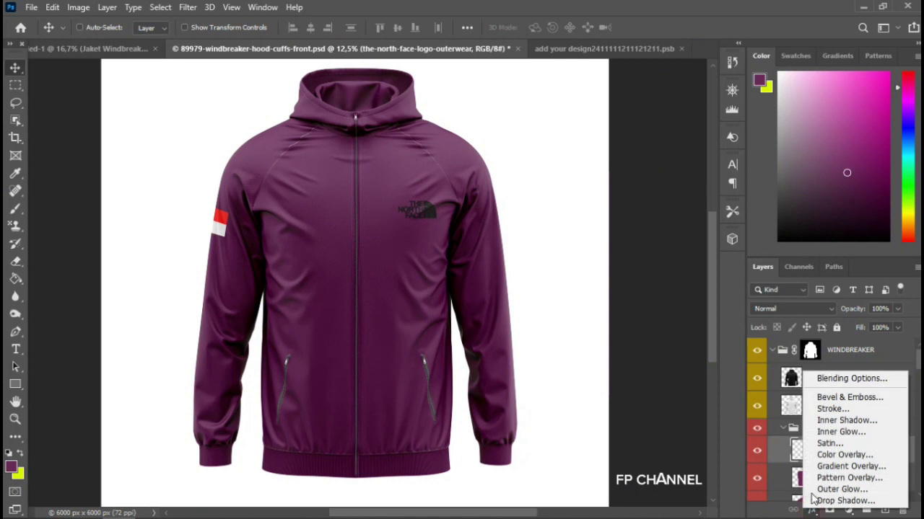
Step: Add a white fdfdfd Color Overlay effect to the North Face chest logo
click(820, 455)
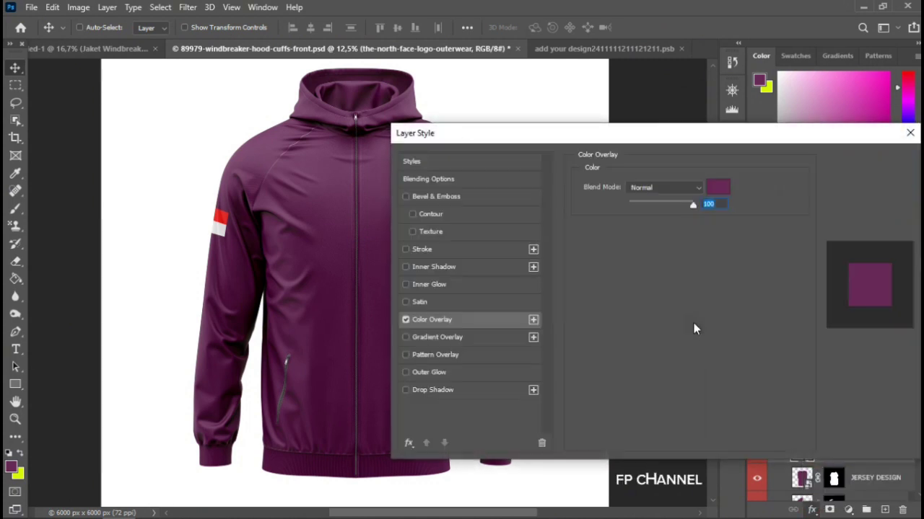
click(718, 188)
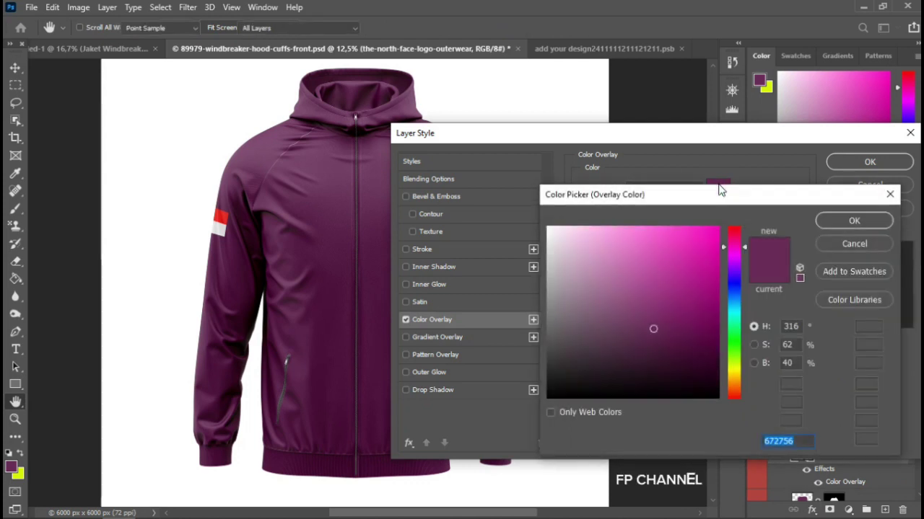
drag(570, 242, 546, 230)
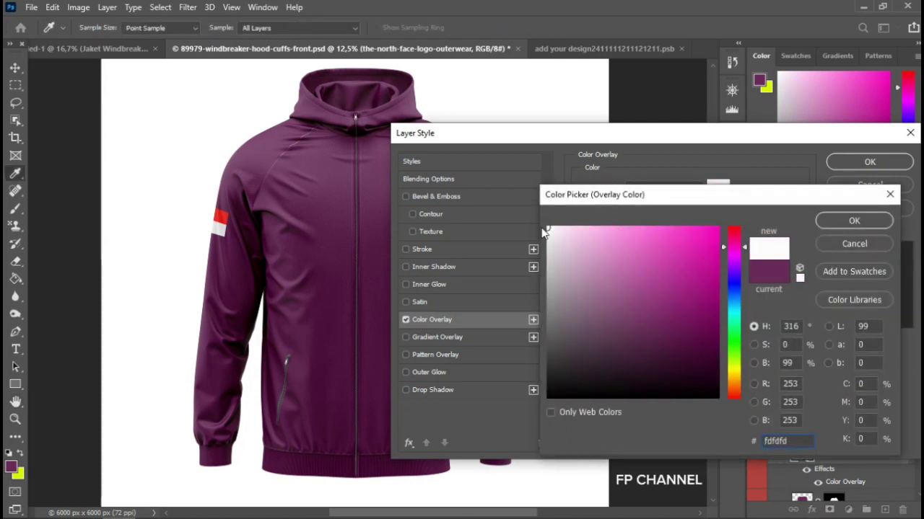
click(827, 220)
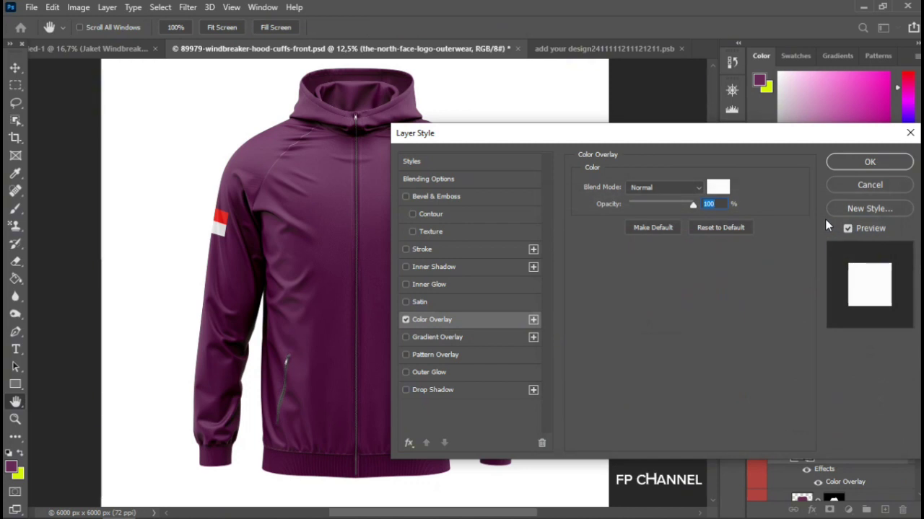
key(Return)
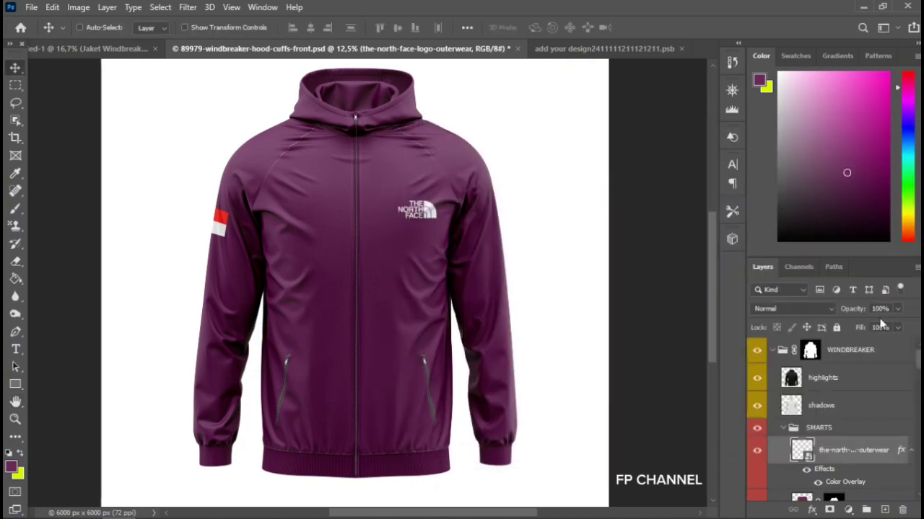
scroll(820, 490, up, 1)
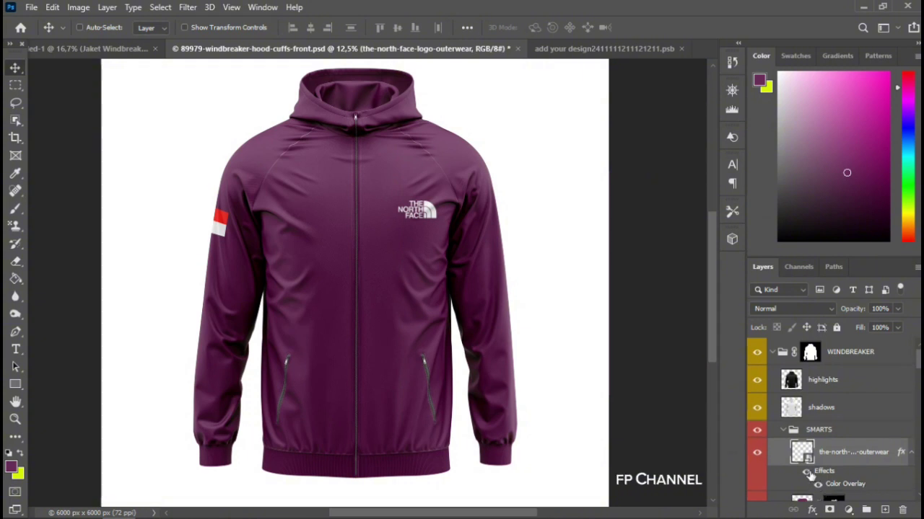
click(807, 471)
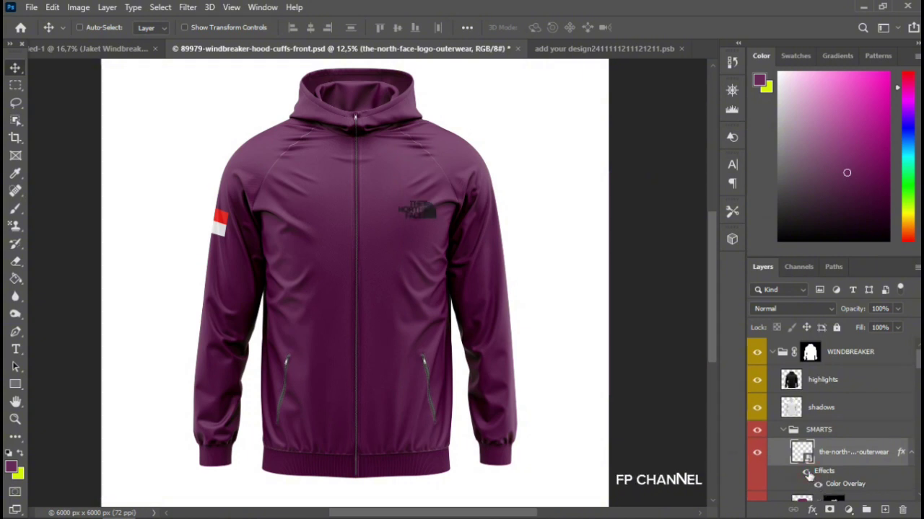
click(807, 472)
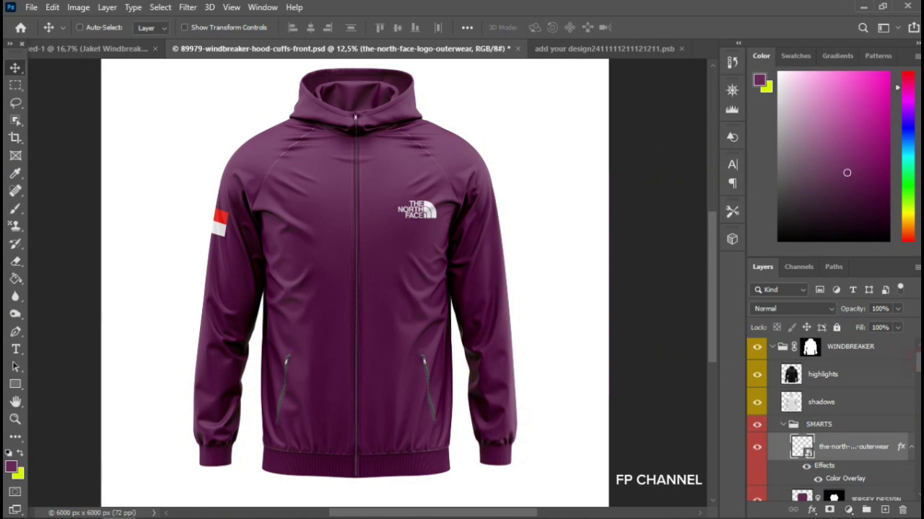
scroll(830, 419, down, 2)
scroll(830, 418, down, 2)
scroll(830, 418, up, 3)
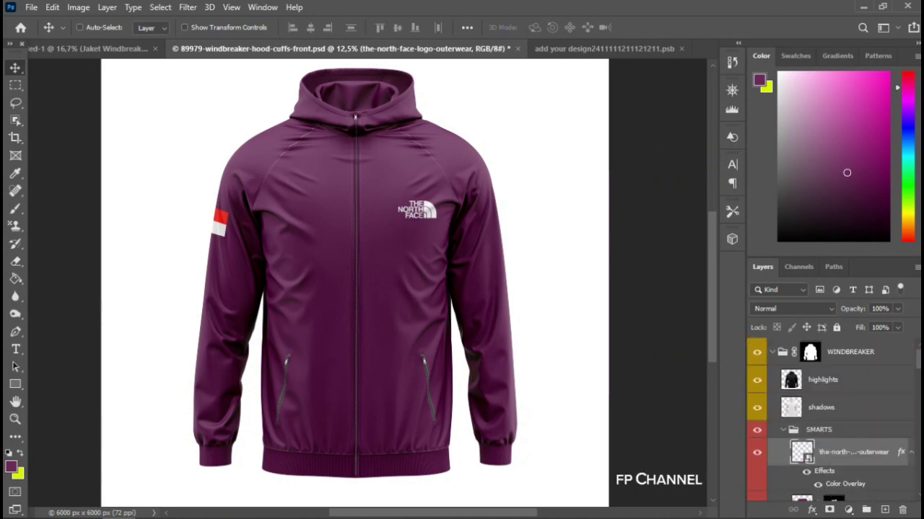
click(757, 354)
drag(918, 357, 918, 427)
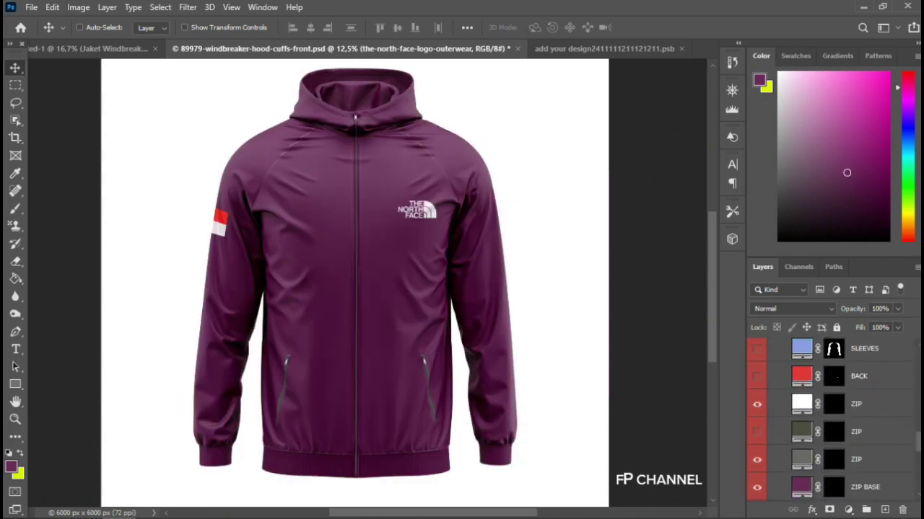
scroll(782, 431, up, 3)
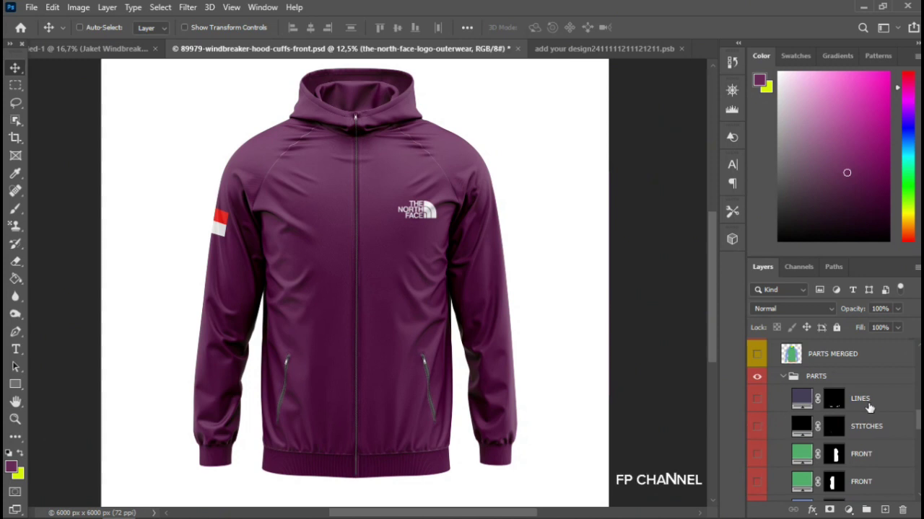
scroll(830, 426, down, 2)
scroll(829, 426, down, 2)
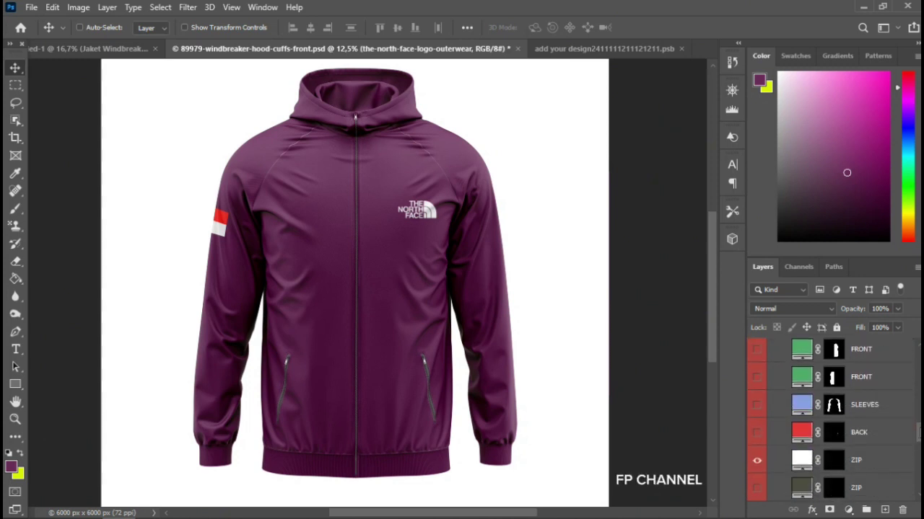
scroll(780, 402, down, 1)
scroll(779, 403, down, 2)
scroll(779, 402, down, 1)
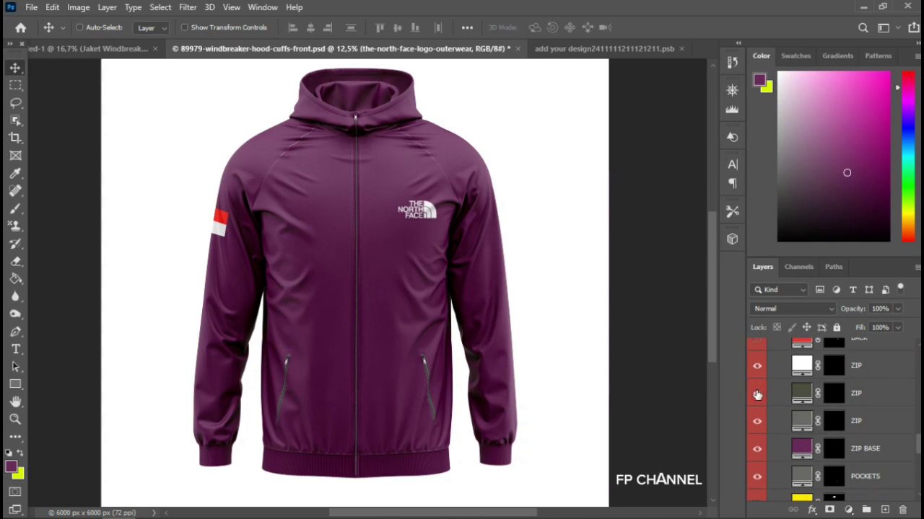
click(757, 421)
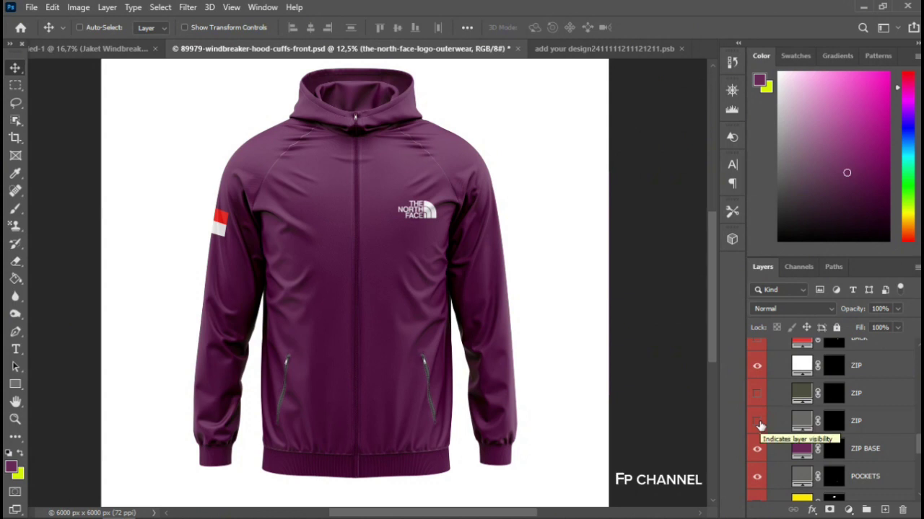
click(757, 422)
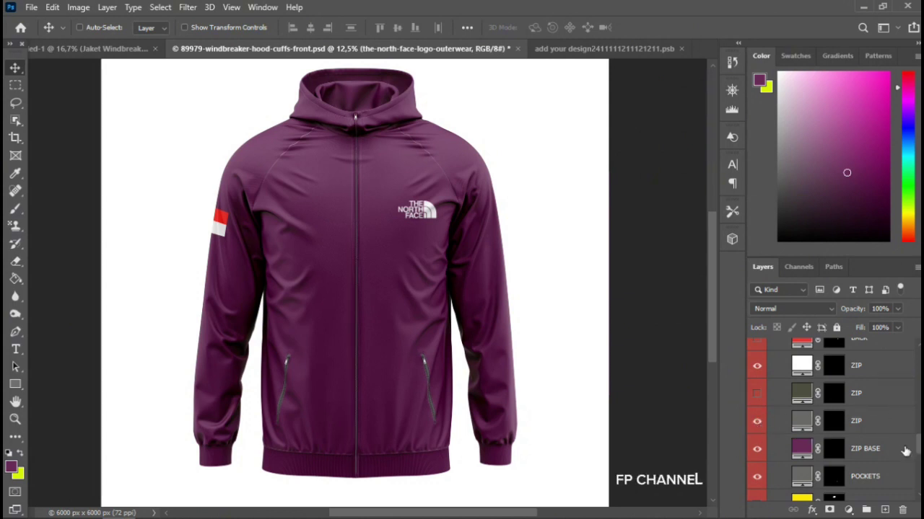
click(756, 476)
click(757, 477)
scroll(829, 418, down, 3)
scroll(830, 418, down, 3)
scroll(830, 419, down, 3)
scroll(830, 418, down, 2)
scroll(830, 418, down, 1)
scroll(830, 418, down, 1)
scroll(830, 418, down, 1)
scroll(782, 406, up, 2)
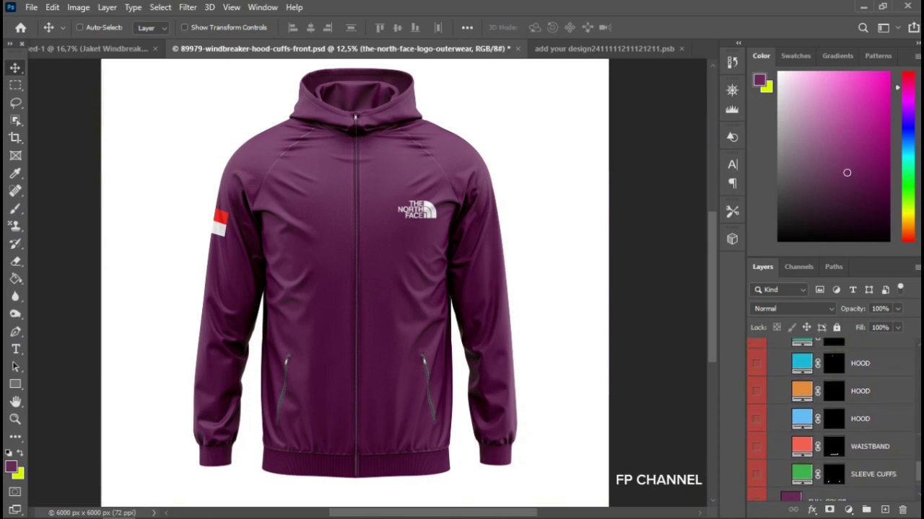
scroll(782, 406, up, 1)
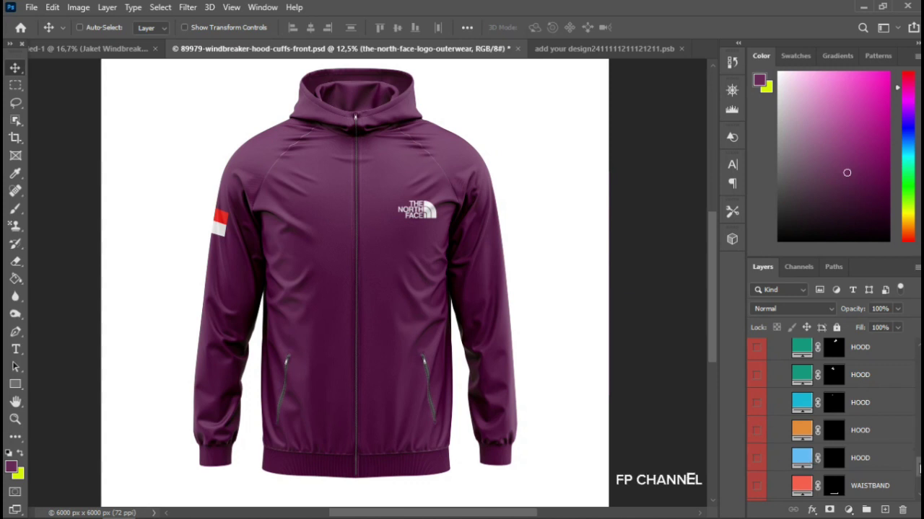
scroll(830, 418, down, 3)
scroll(829, 419, down, 1)
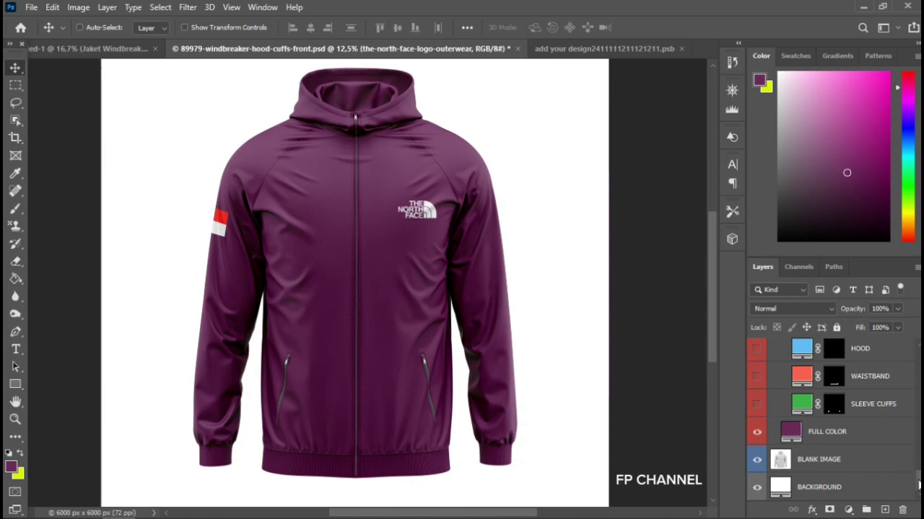
scroll(830, 415, up, 5)
scroll(830, 415, up, 5)
scroll(830, 415, up, 5)
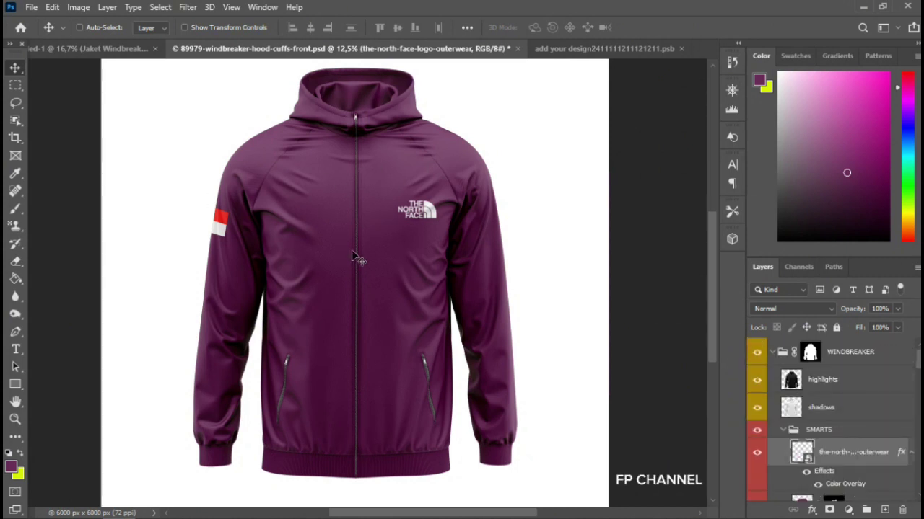
Step: Close the add your design2411111211121211.psb document, returning to the windbreaker mockup
click(603, 51)
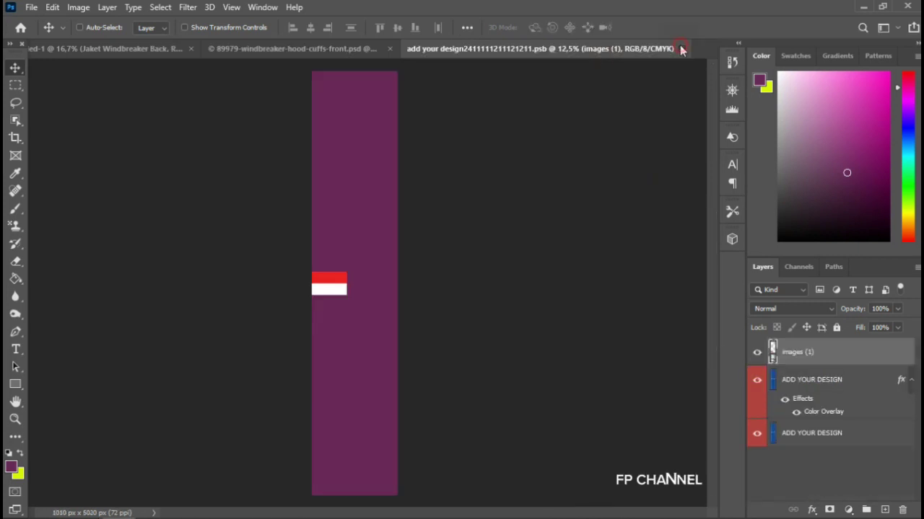
click(679, 49)
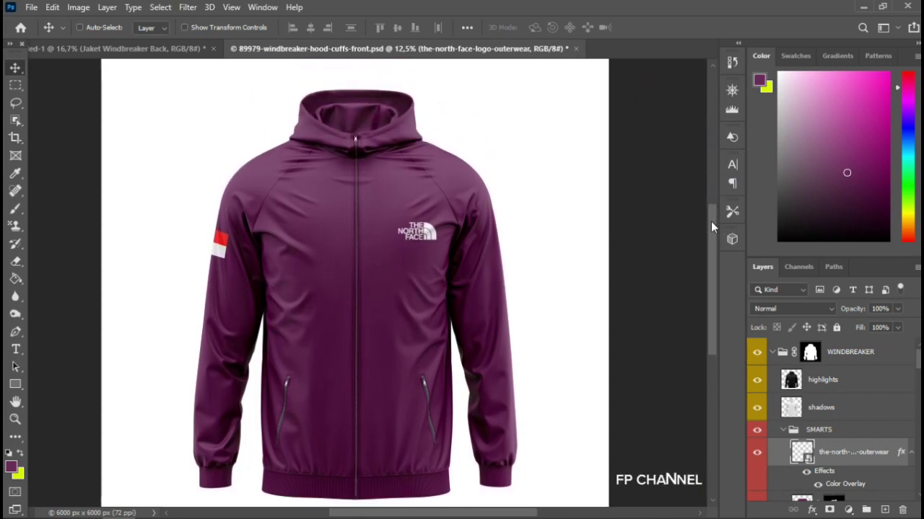
drag(710, 221, 711, 224)
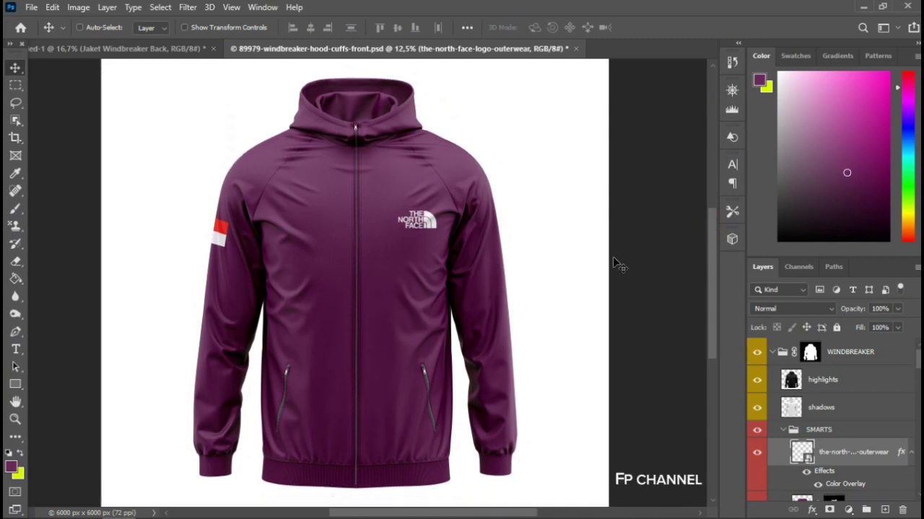
scroll(473, 244, up, 1)
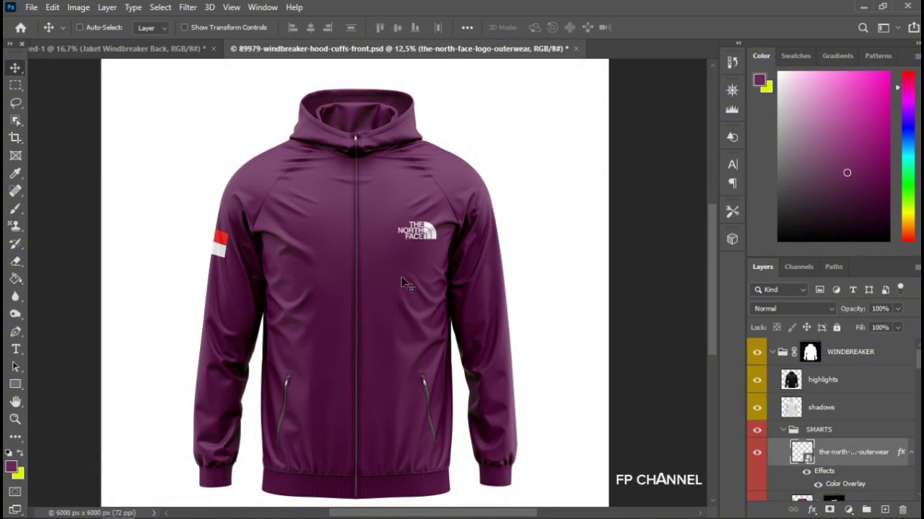